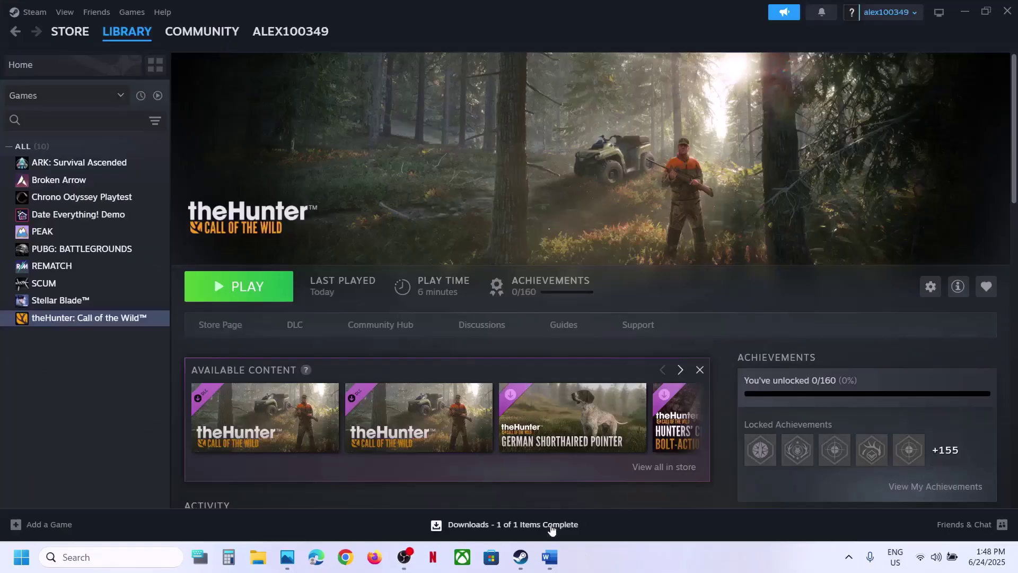
- Open the properties of theHunter: Call of the Wild in the Steam library, ready to edit the launch options
left_click(549, 557)
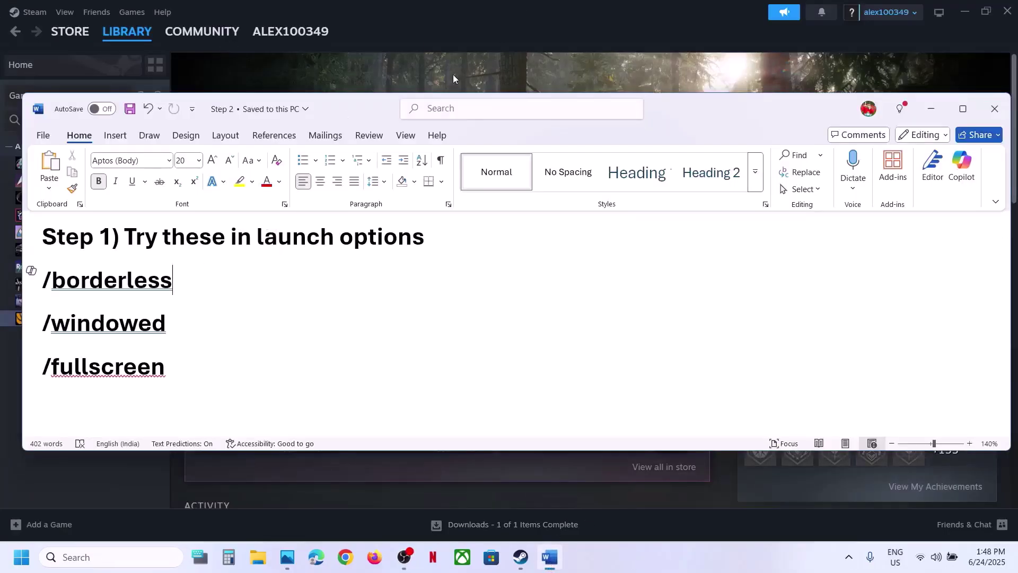
left_click(453, 78)
right_click(87, 318)
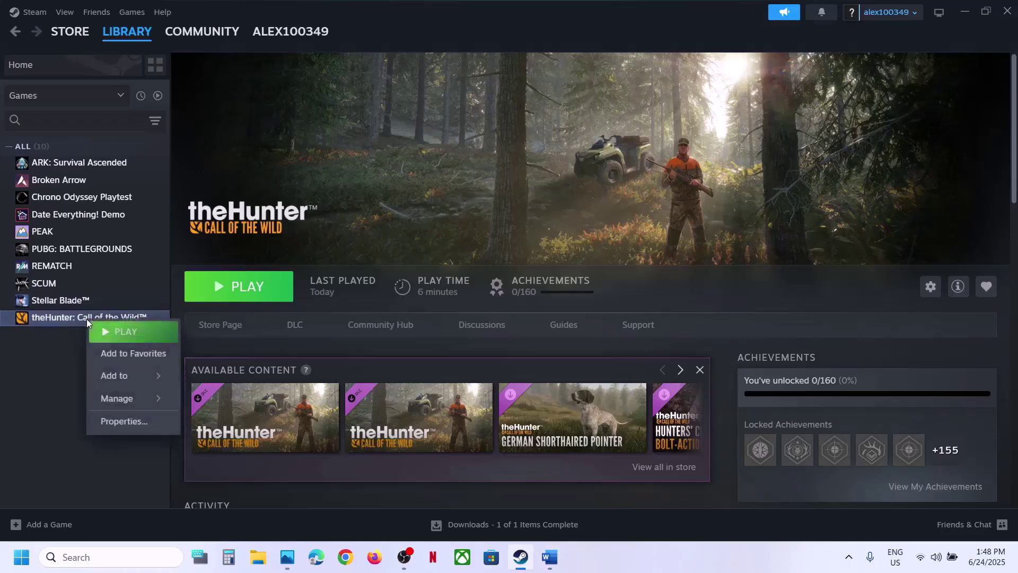
left_click(123, 419)
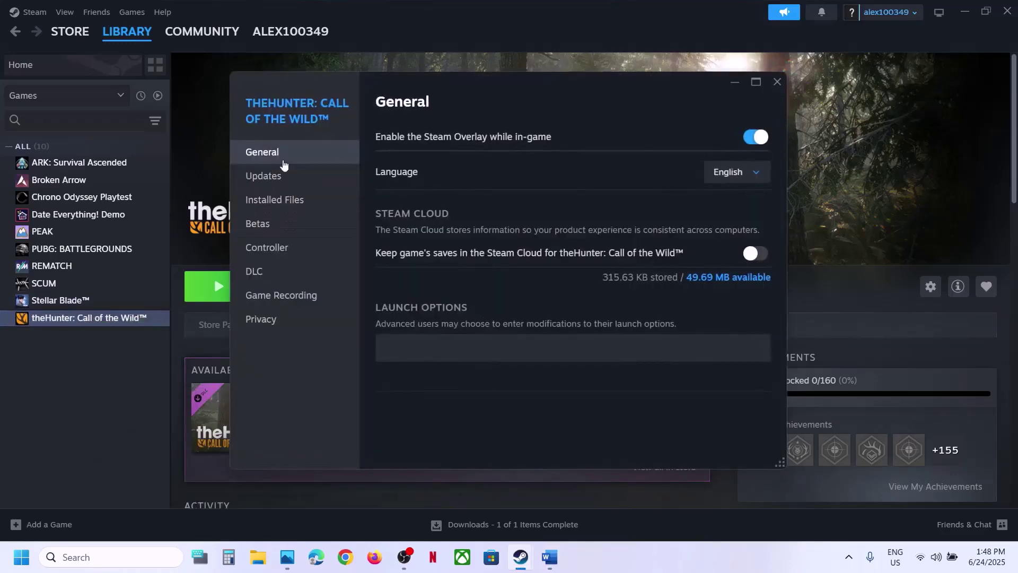
left_click(407, 350)
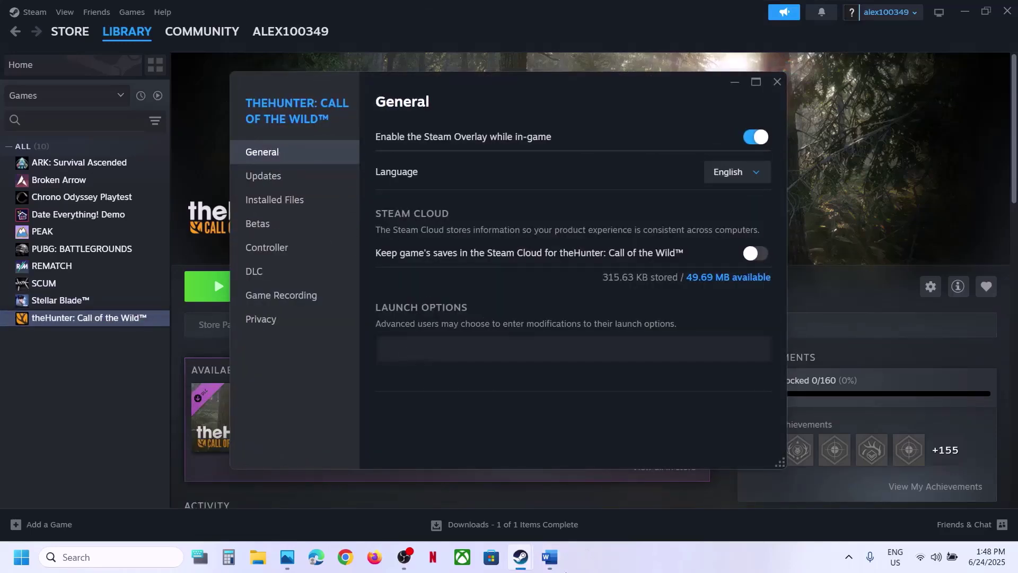
- Copy "/borderless" from the Word document, set it as the game's launch option in Steam, and close the properties
left_click(550, 557)
left_click_drag(189, 283, 42, 281)
key("ctrl+c")
left_click(674, 49)
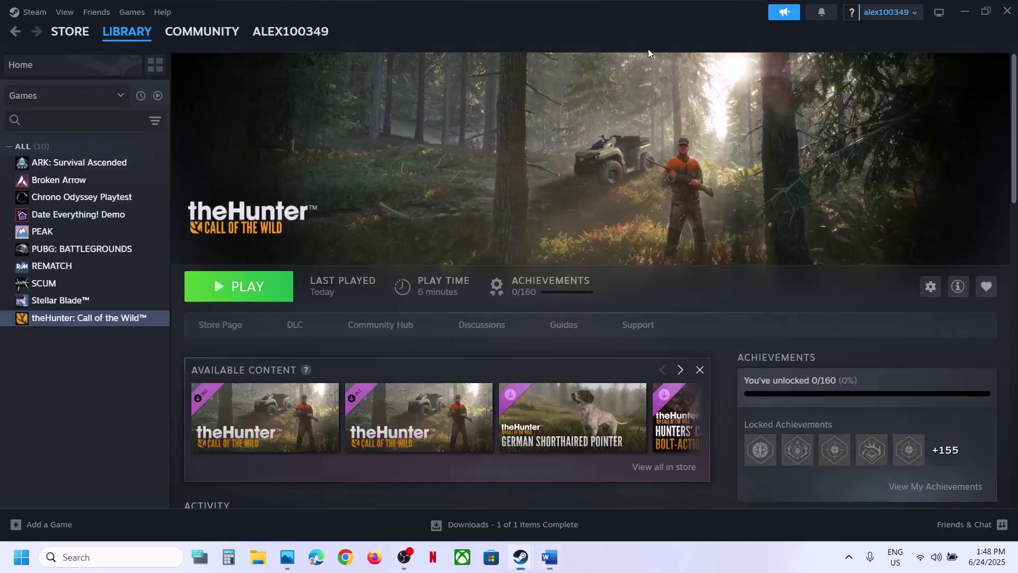
mouse_move(520, 557)
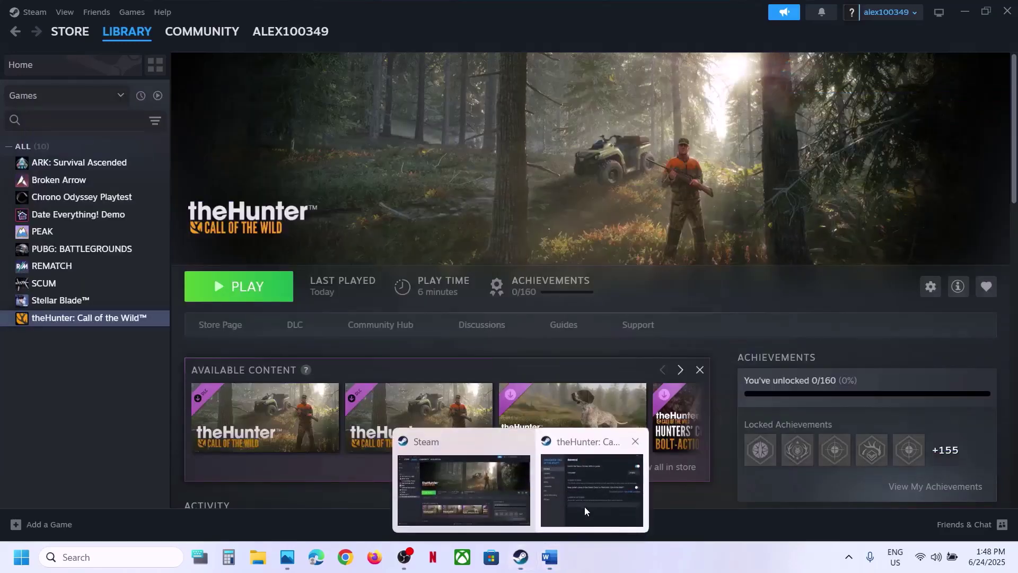
left_click(585, 504)
left_click(436, 360)
key("ctrl+v")
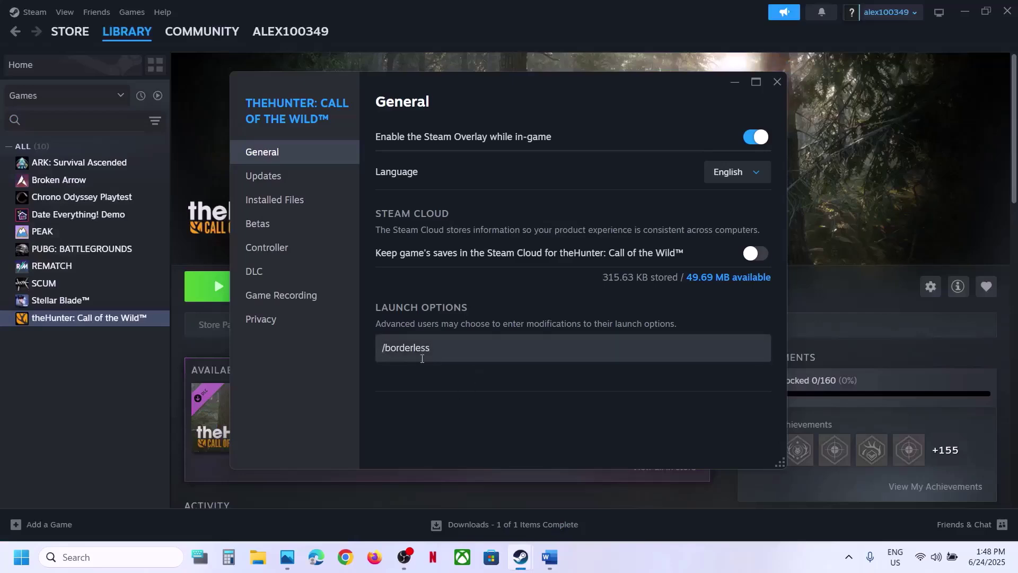
left_click(778, 82)
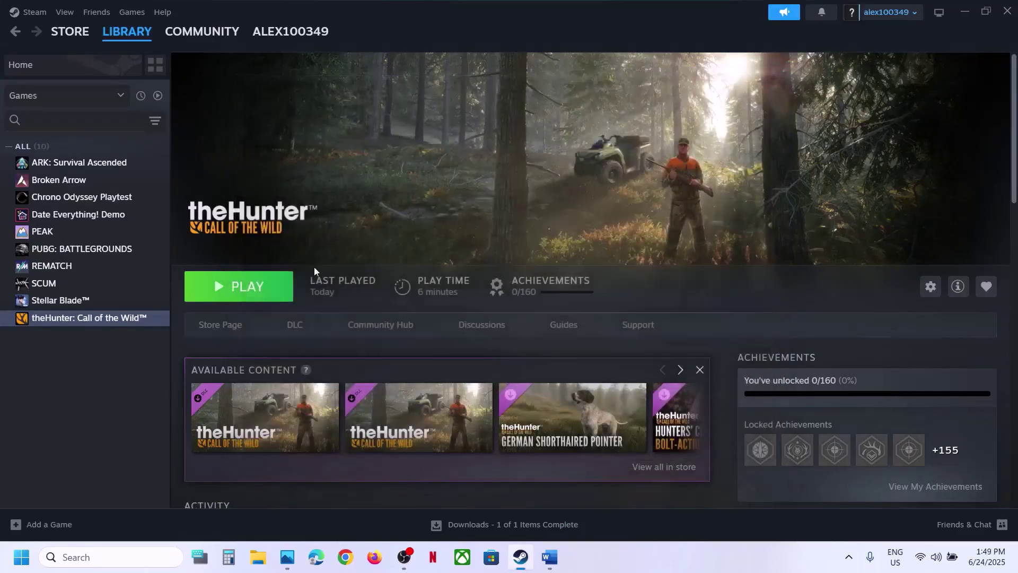
- Reopen the game's properties and replace the launch option with "/windowed" copied from the Word document
right_click(125, 317)
left_click(159, 416)
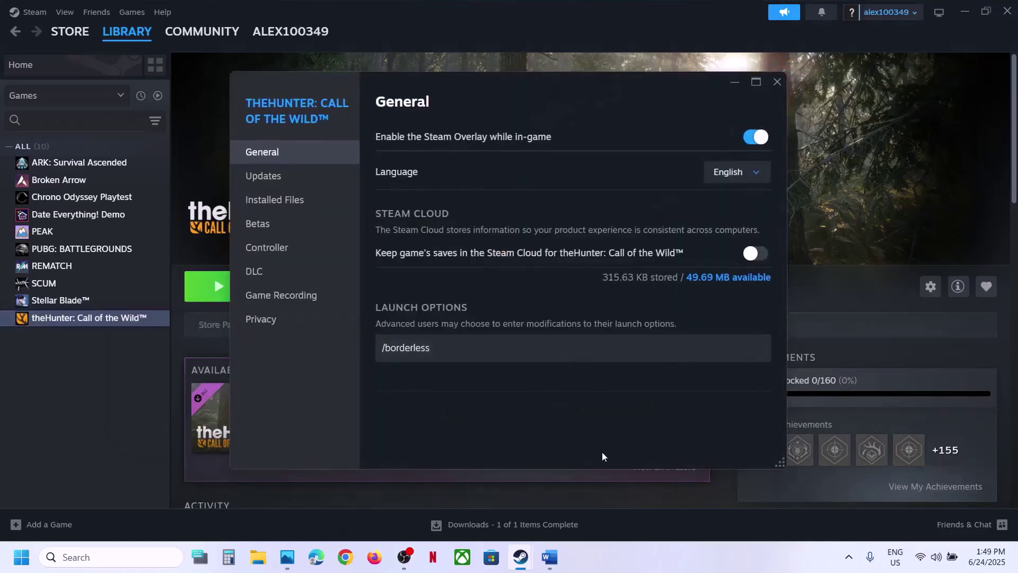
left_click(551, 557)
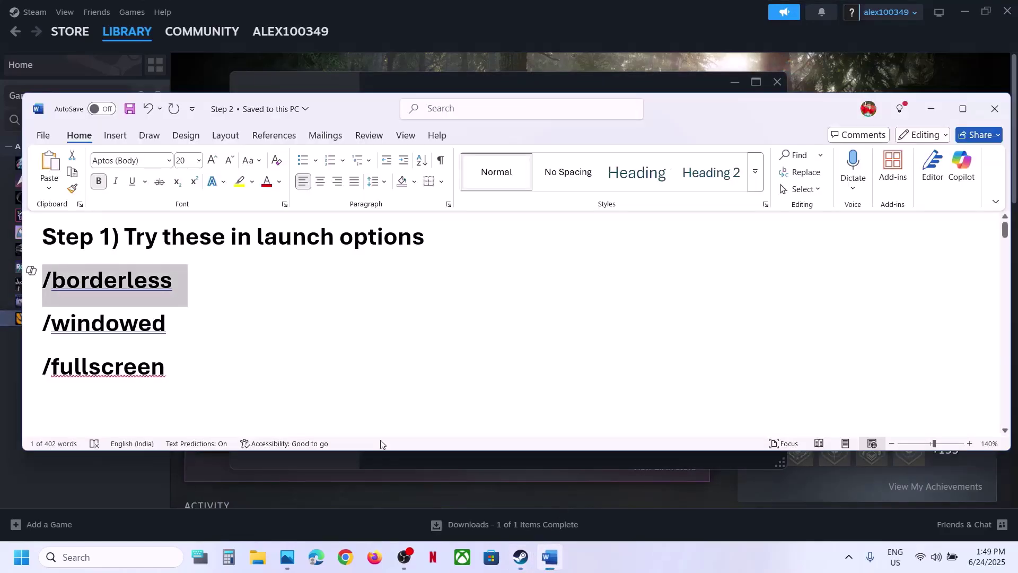
triple_click(171, 324)
key("ctrl+c")
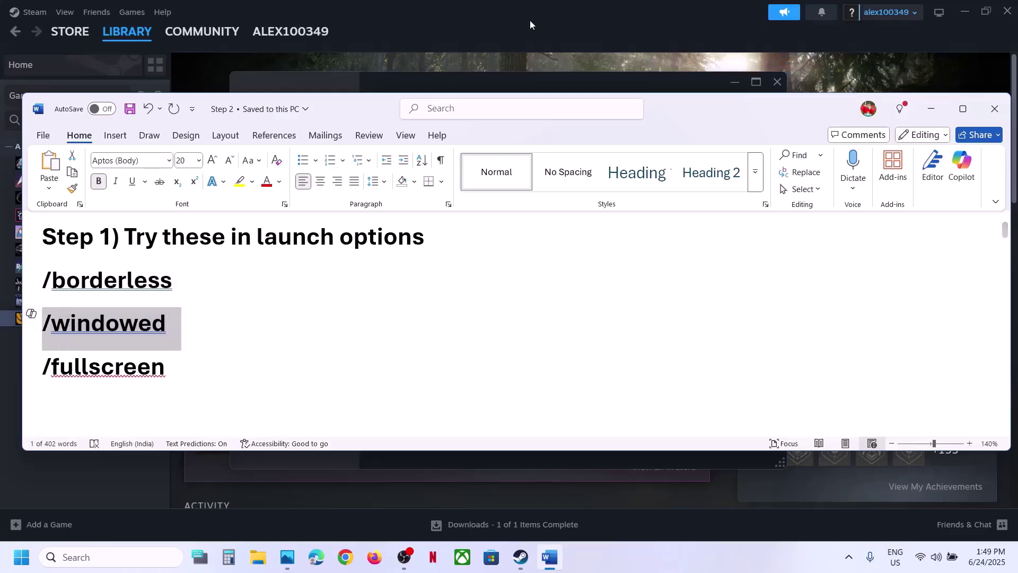
left_click(500, 84)
left_click_drag(500, 84, 492, 123)
left_click_drag(456, 391, 326, 389)
key("ctrl+v")
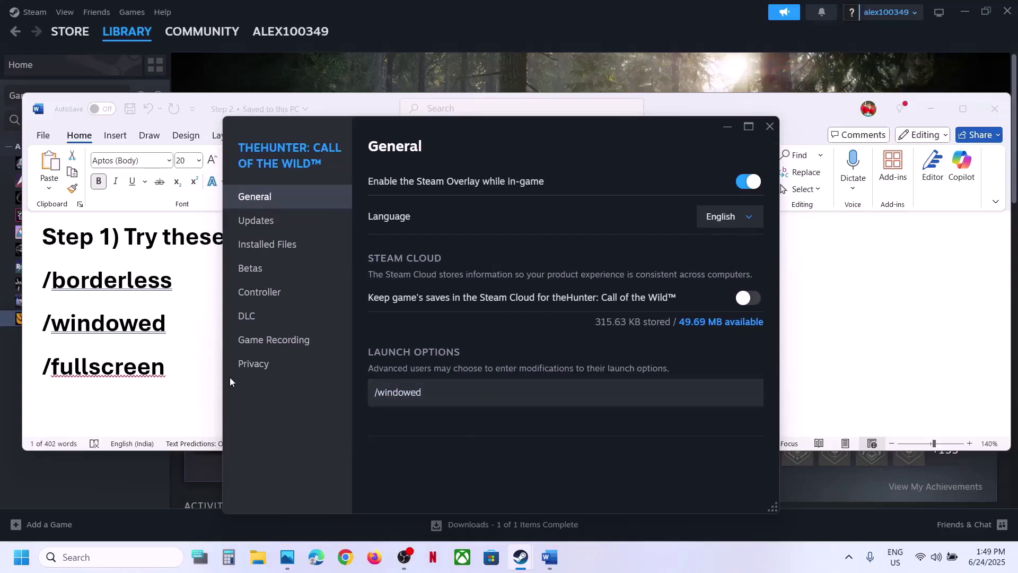
- Replace the game's launch option with "/fullscreen" copied from the Word document, and close the properties
key("alt+Tab")
left_click_drag(169, 368, 37, 367)
key("ctrl+c")
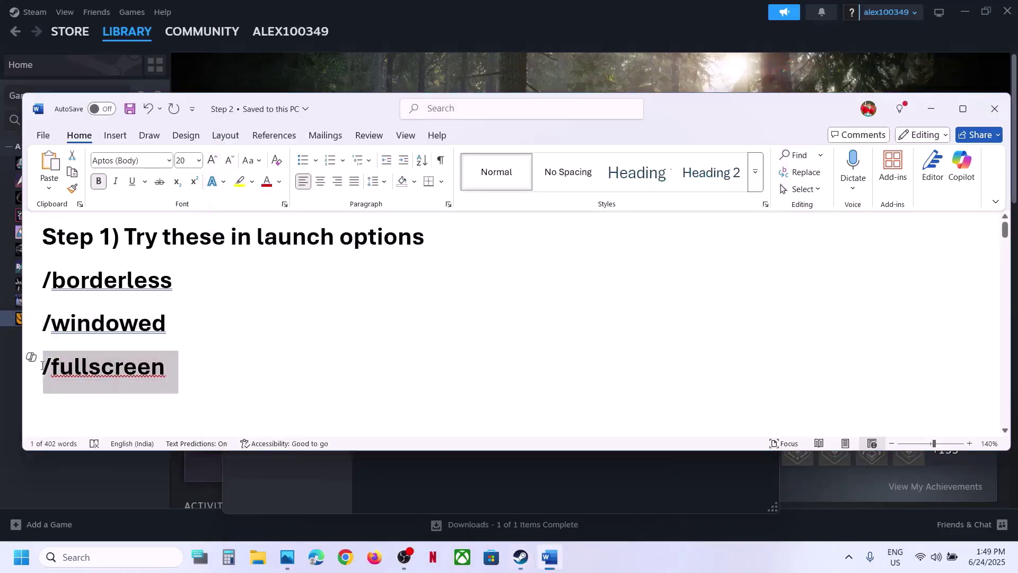
left_click(507, 483)
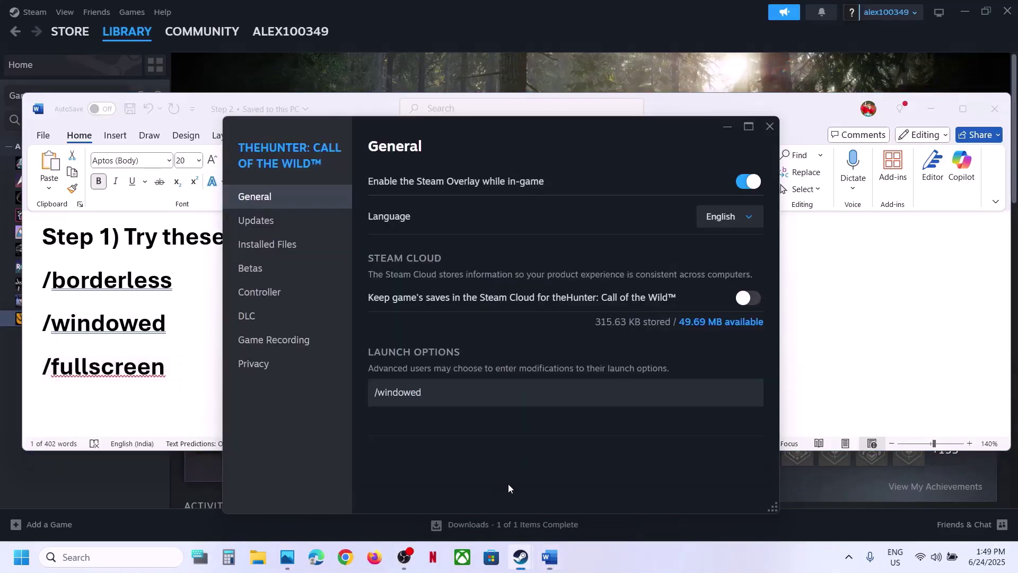
left_click(431, 393)
left_click_drag(435, 400, 364, 394)
key("ctrl+v")
left_click(768, 128)
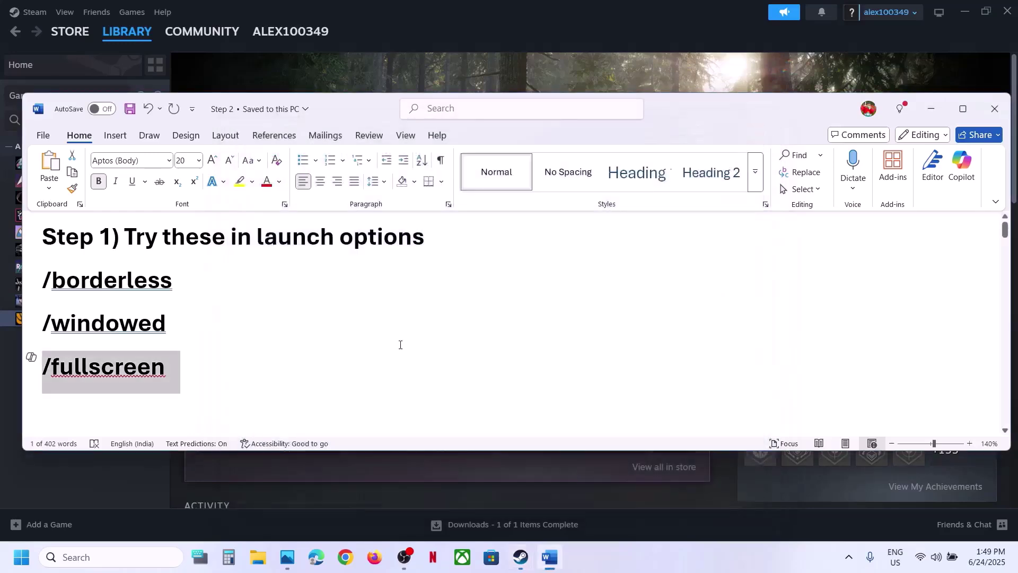
- Read the Word document's Step 2 on disabling DLCs, and open the game's DLC management list in Steam
scroll(401, 344, "down", 3)
scroll(396, 347, "up", 1)
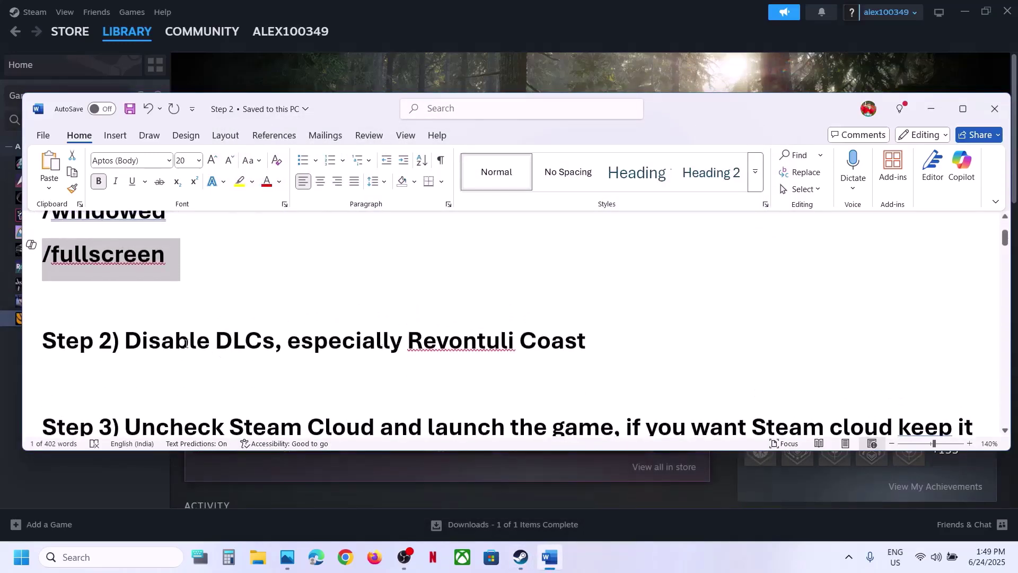
left_click_drag(141, 343, 274, 345)
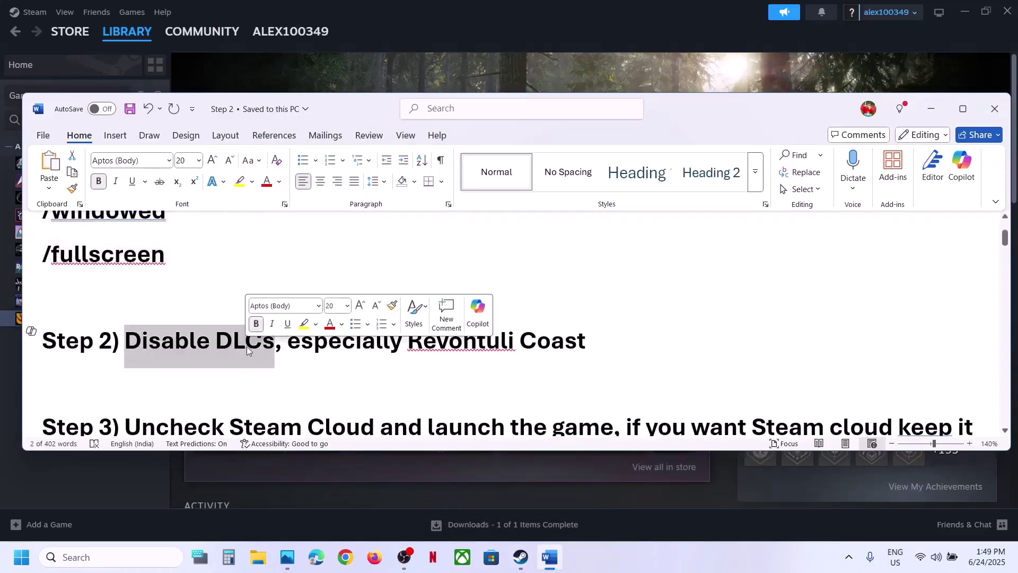
left_click_drag(408, 344, 585, 345)
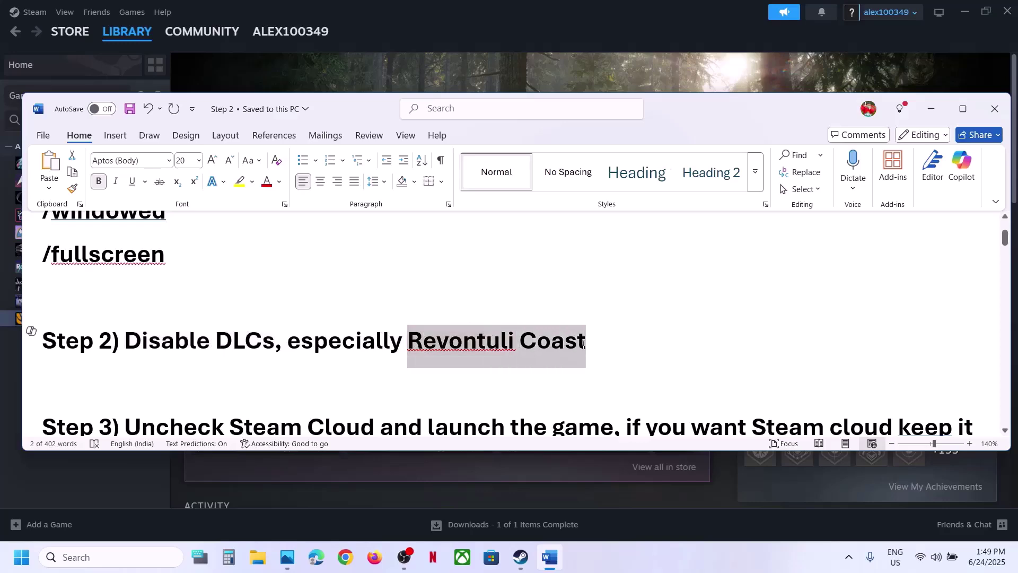
left_click(552, 57)
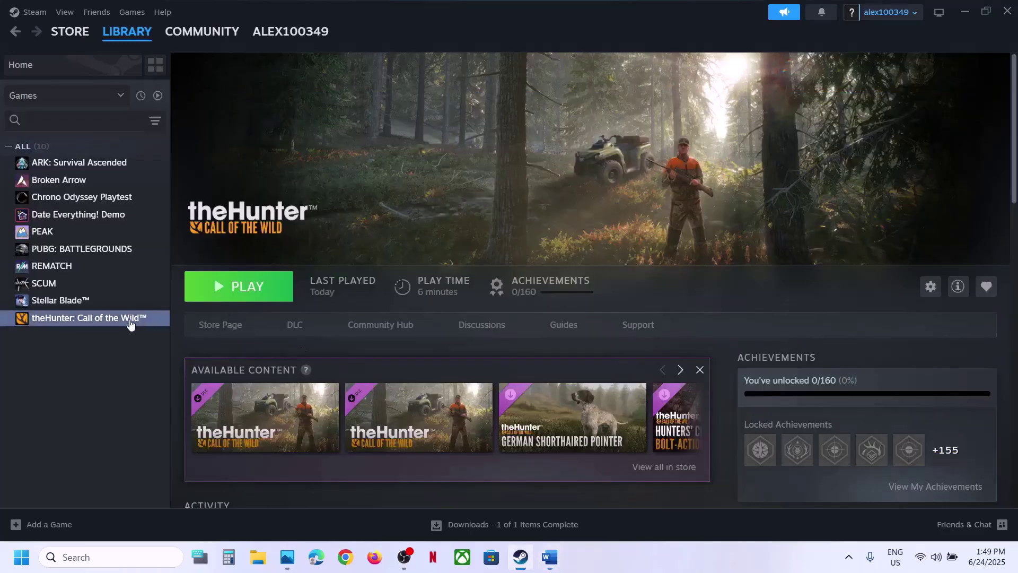
scroll(598, 375, "down", 5)
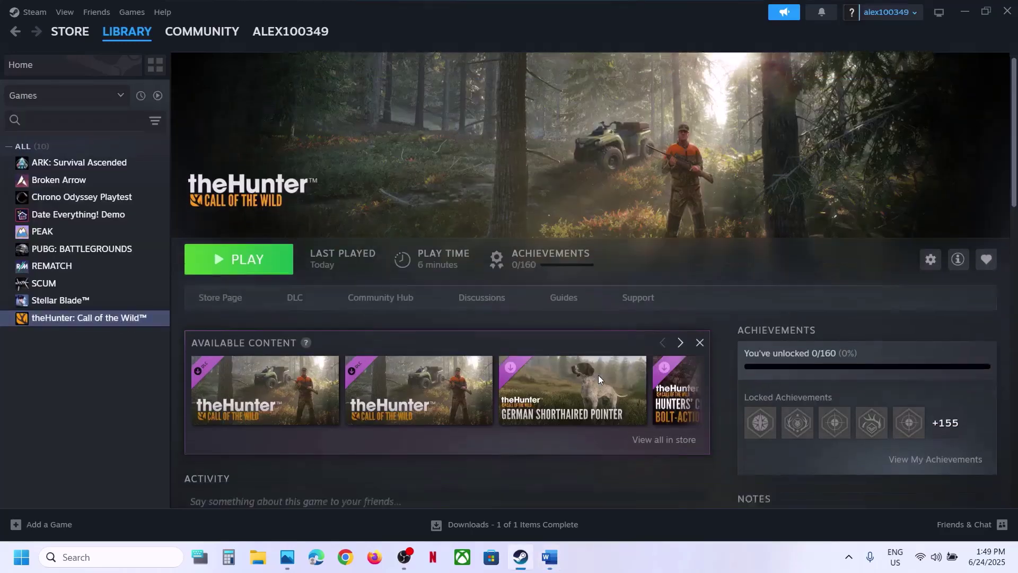
scroll(902, 393, "down", 2)
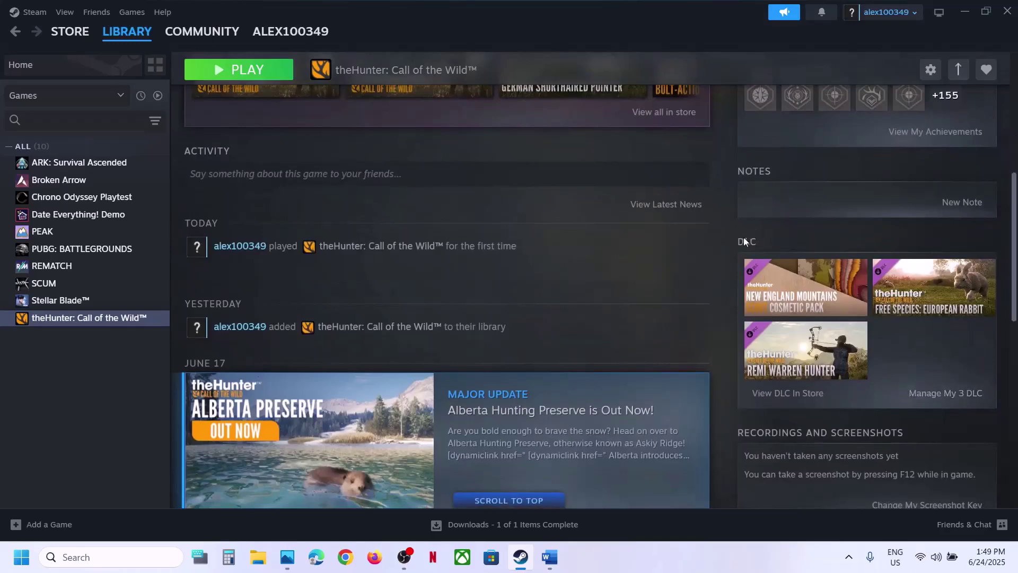
left_click(953, 395)
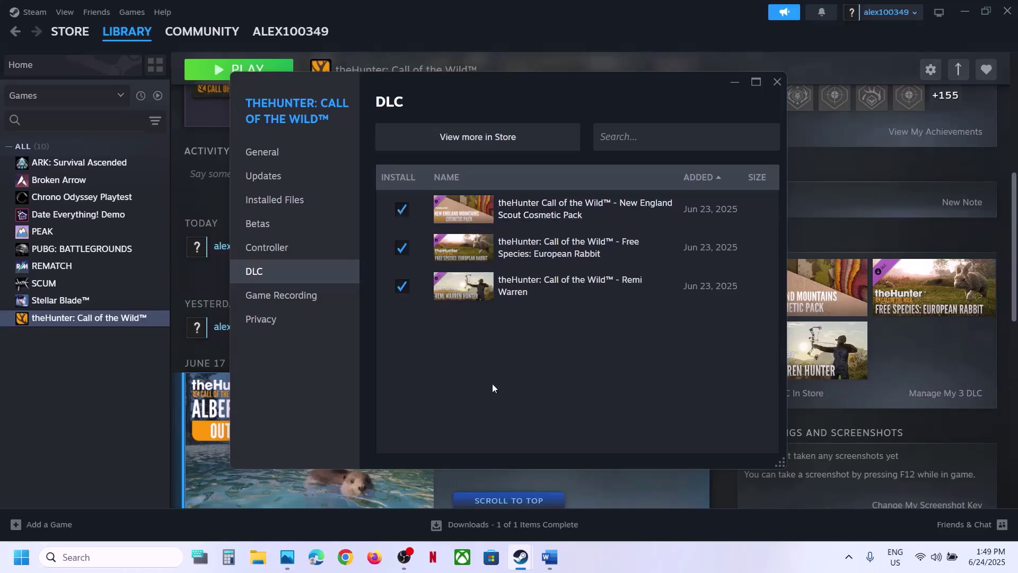
- Examine Step 2 on the Revontuli Coast DLC and Step 3 on unchecking Steam Cloud in the Word document
left_click(550, 556)
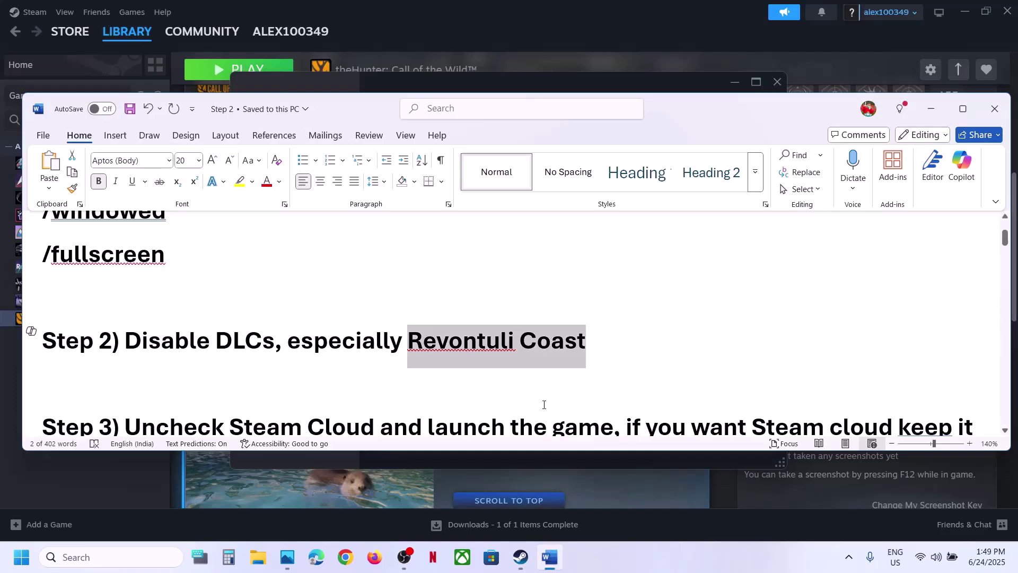
left_click(602, 334)
left_click_drag(526, 330, 411, 337)
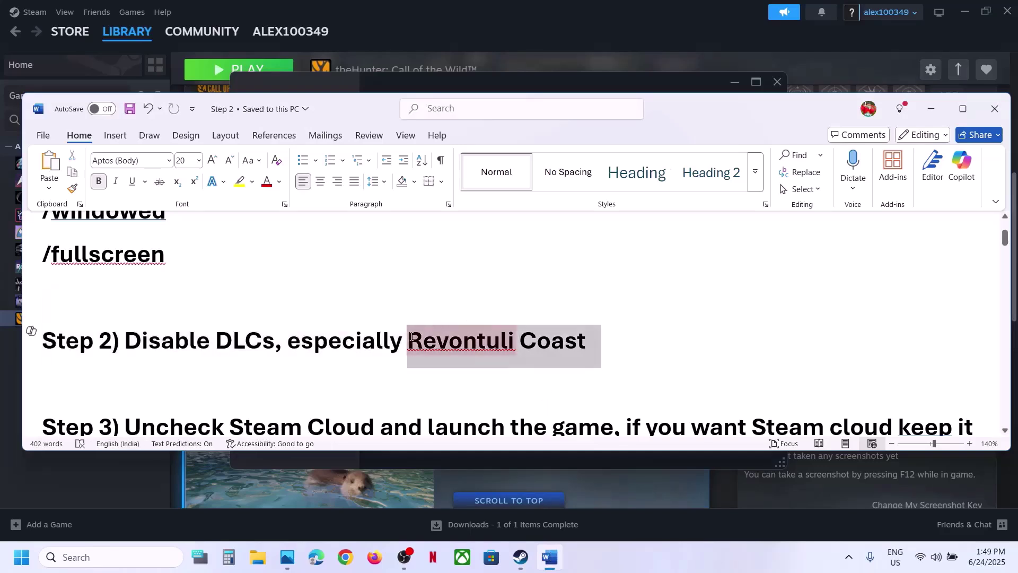
left_click(615, 354)
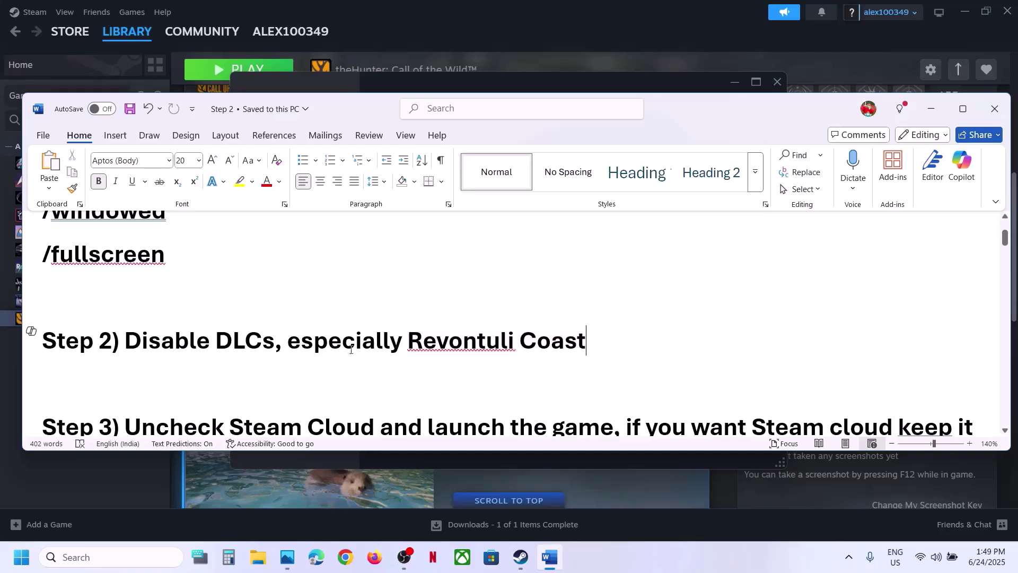
scroll(449, 363, "down", 2)
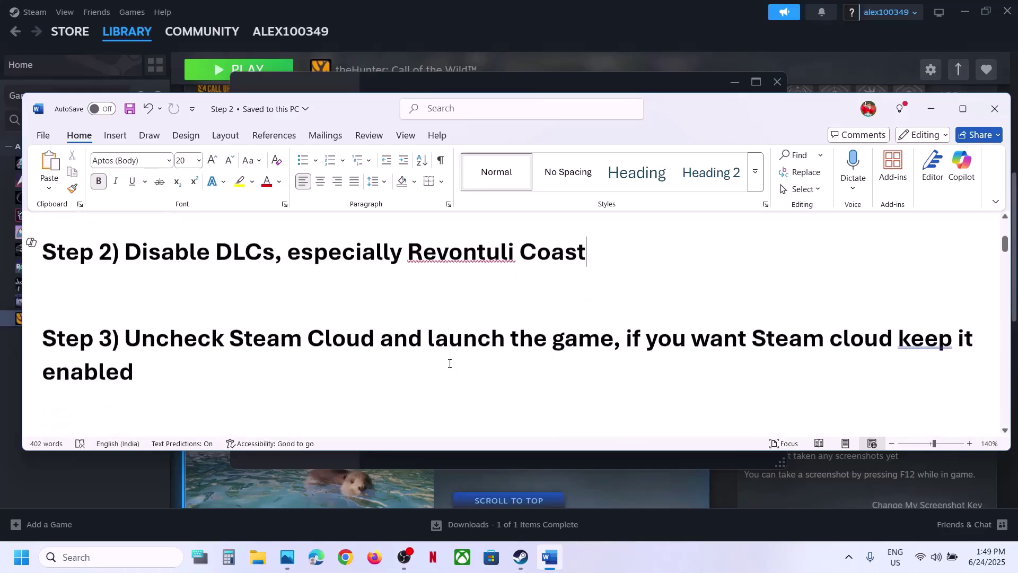
left_click_drag(137, 336, 618, 329)
left_click(624, 337)
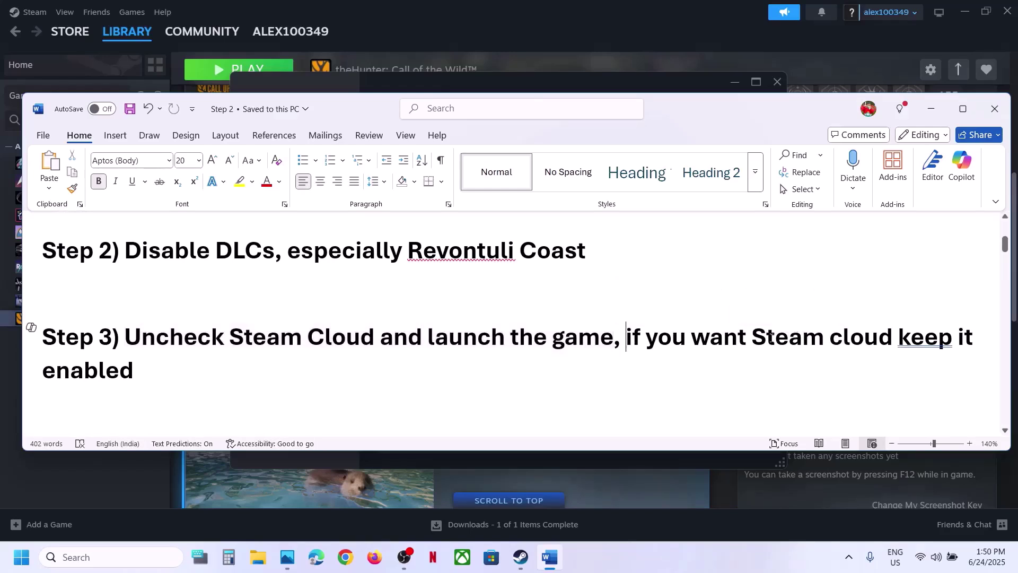
left_click_drag(770, 334, 897, 337)
left_click(447, 348)
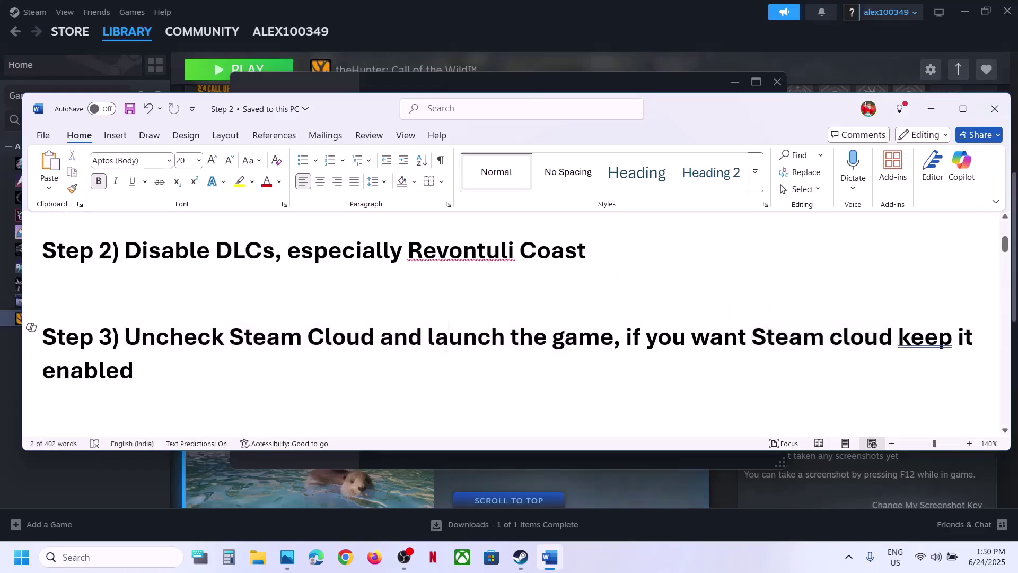
left_click_drag(157, 337, 331, 337)
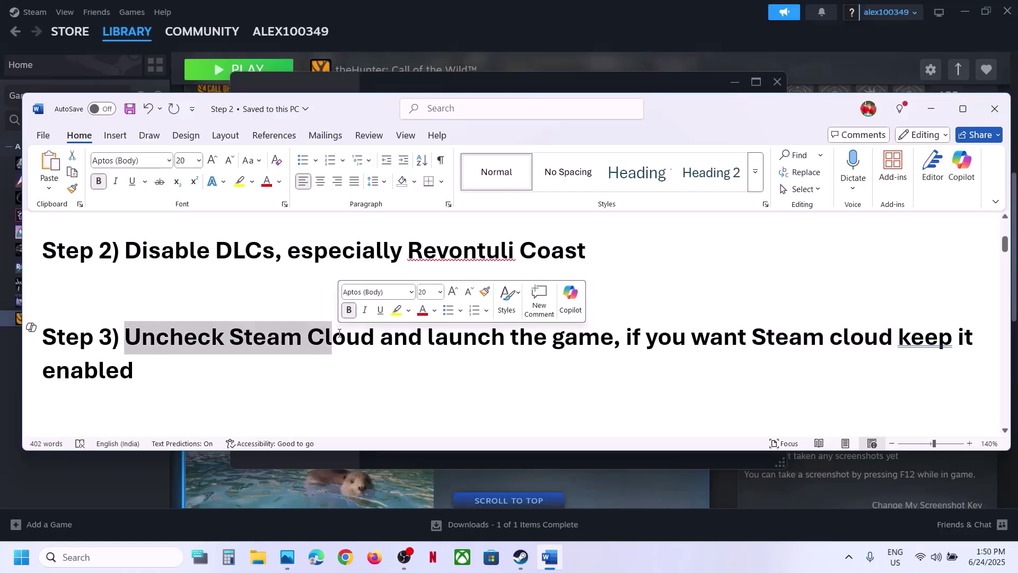
- Check the Steam Cloud saves setting in theHunter: Call of the Wild's general properties in Steam, and close the properties
left_click(479, 24)
right_click(95, 320)
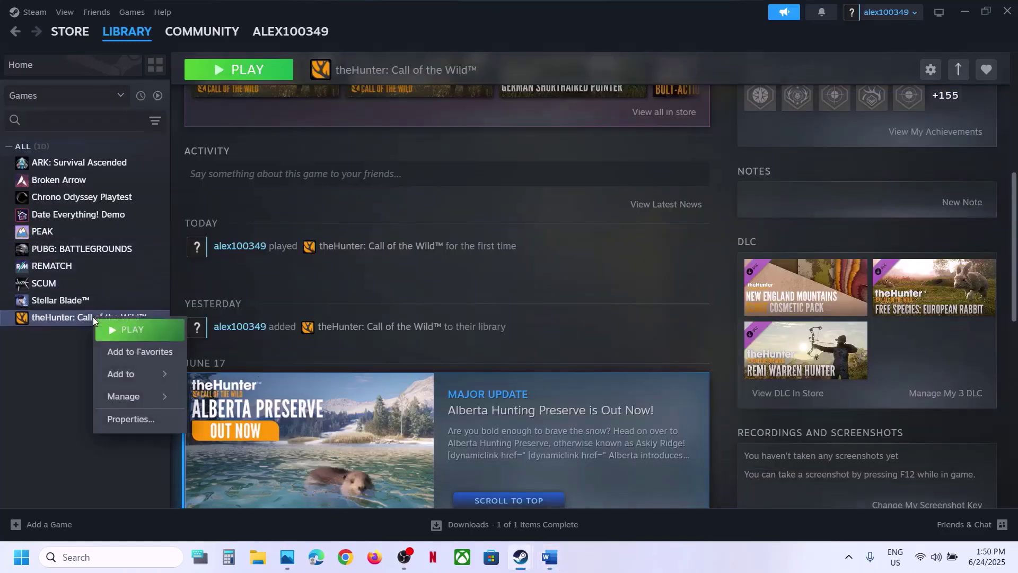
left_click(135, 418)
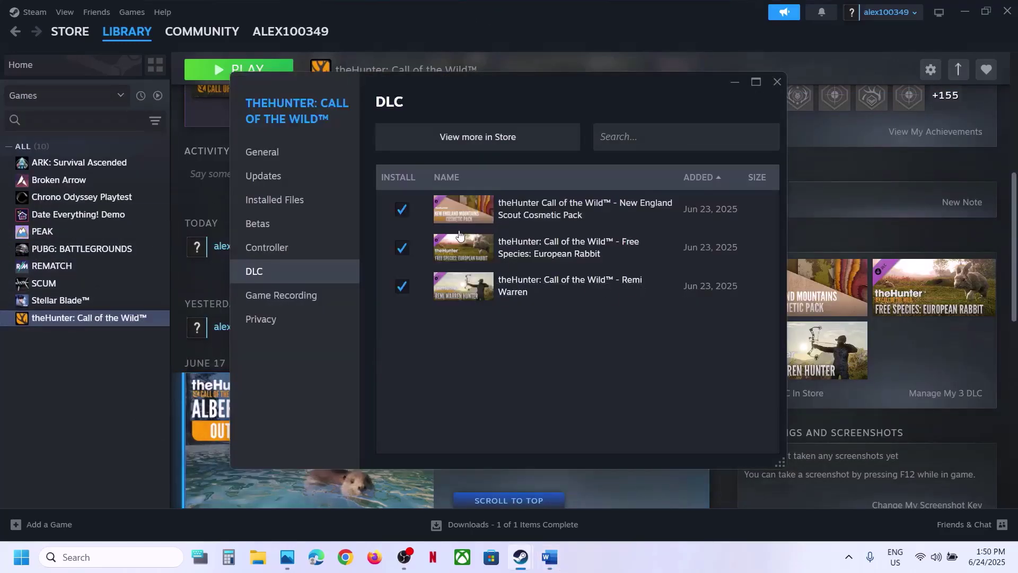
left_click(276, 153)
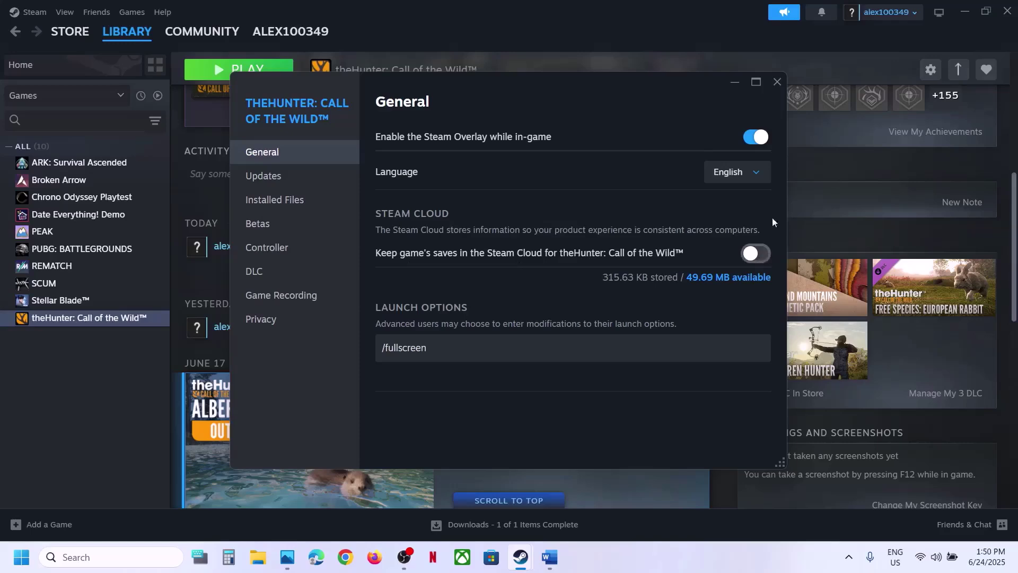
left_click(777, 81)
scroll(630, 228, "up", 10)
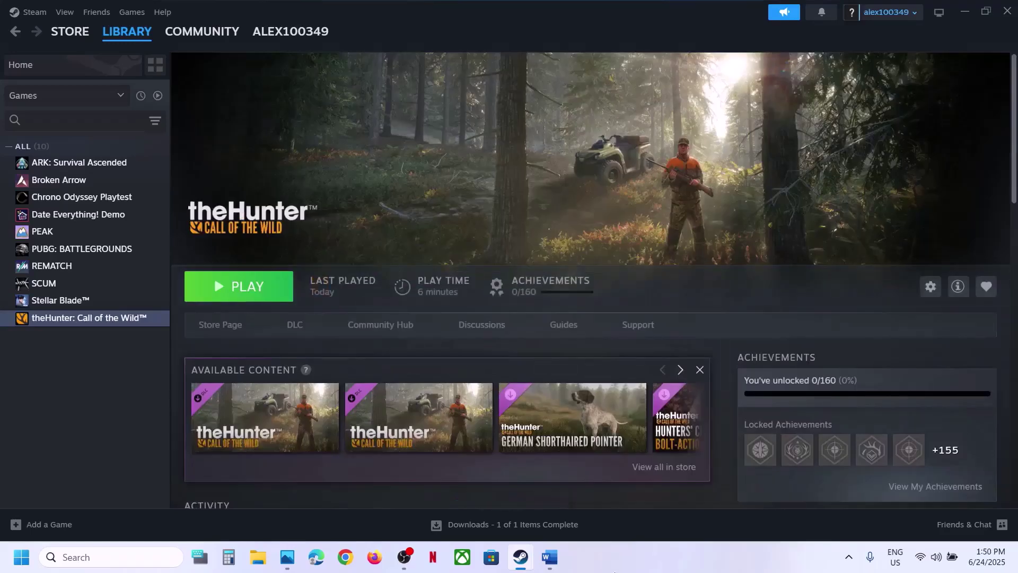
- Read Step 4 in the Word document on backing up and deleting the save files, and return to Steam
left_click(550, 556)
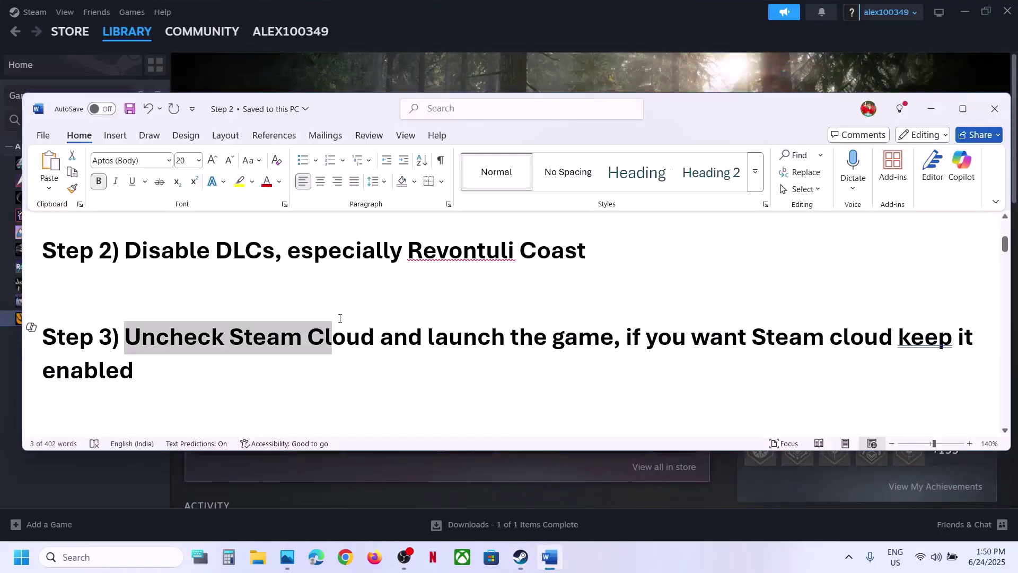
scroll(340, 318, "down", 2)
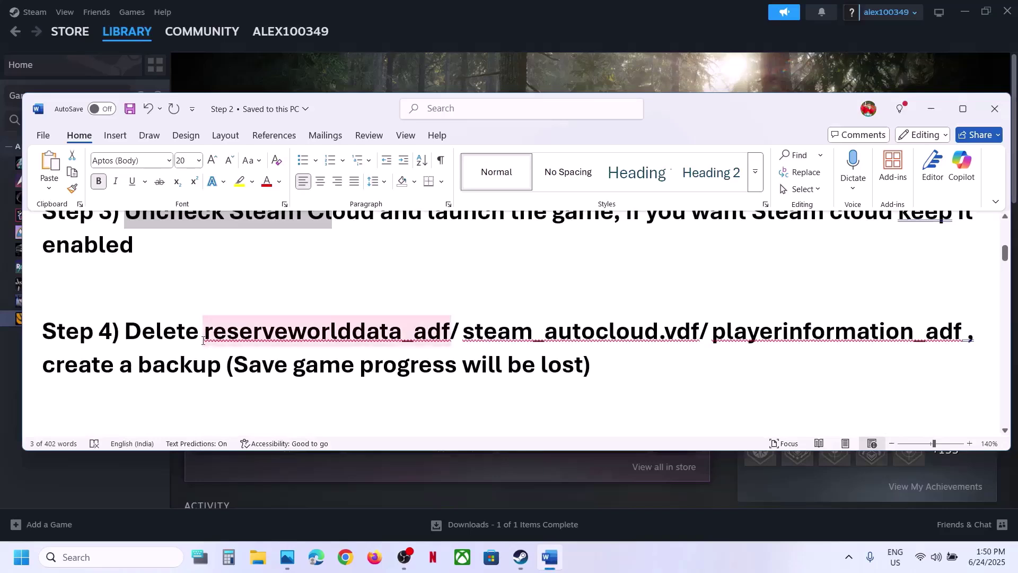
left_click_drag(209, 333, 450, 333)
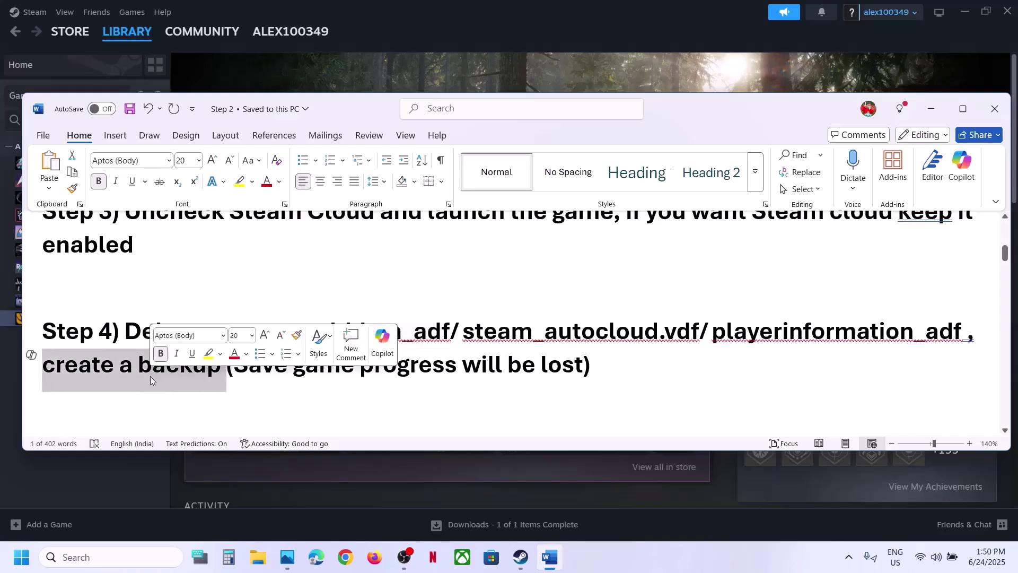
left_click(257, 382)
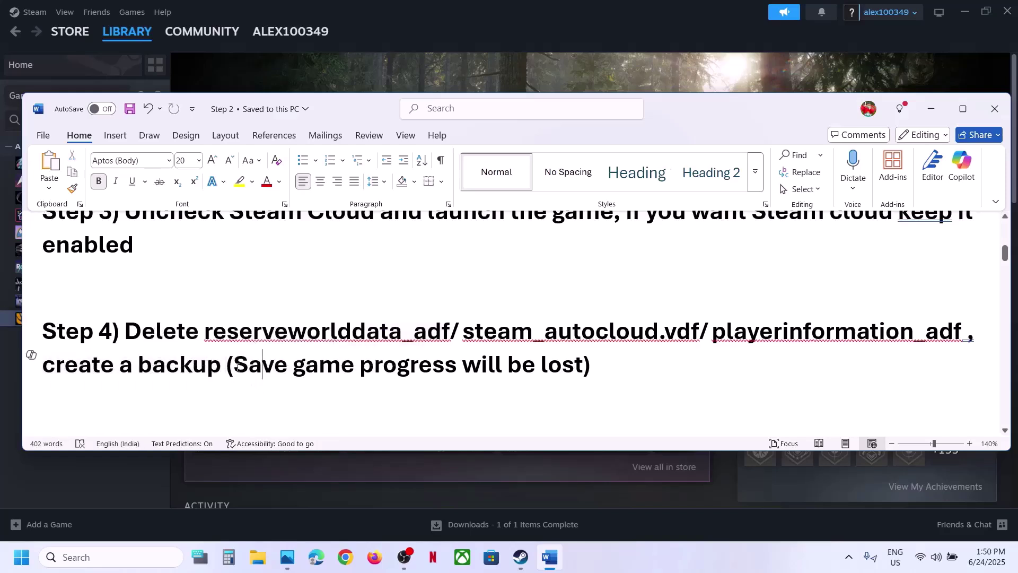
left_click_drag(236, 366, 594, 360)
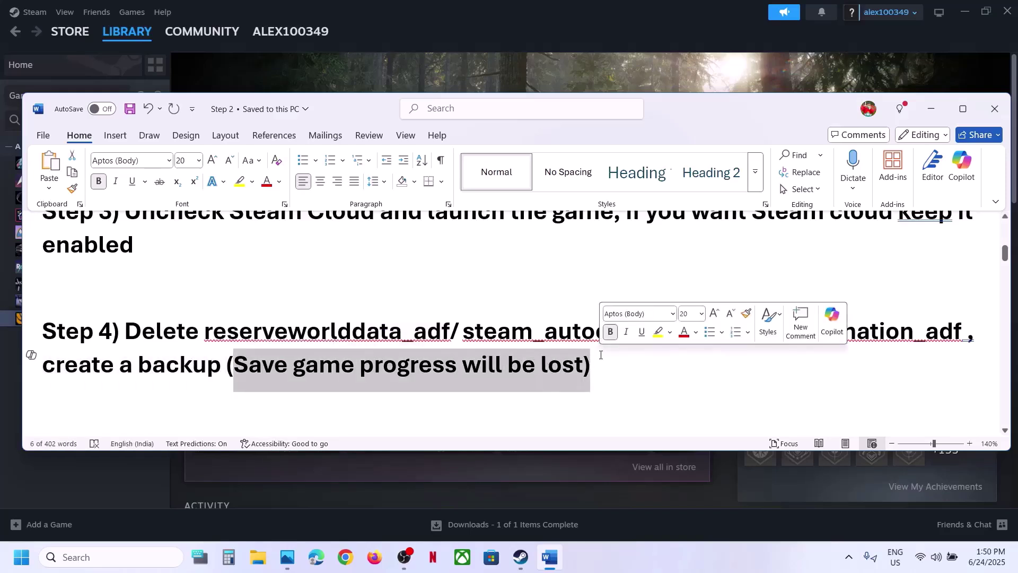
key("Right")
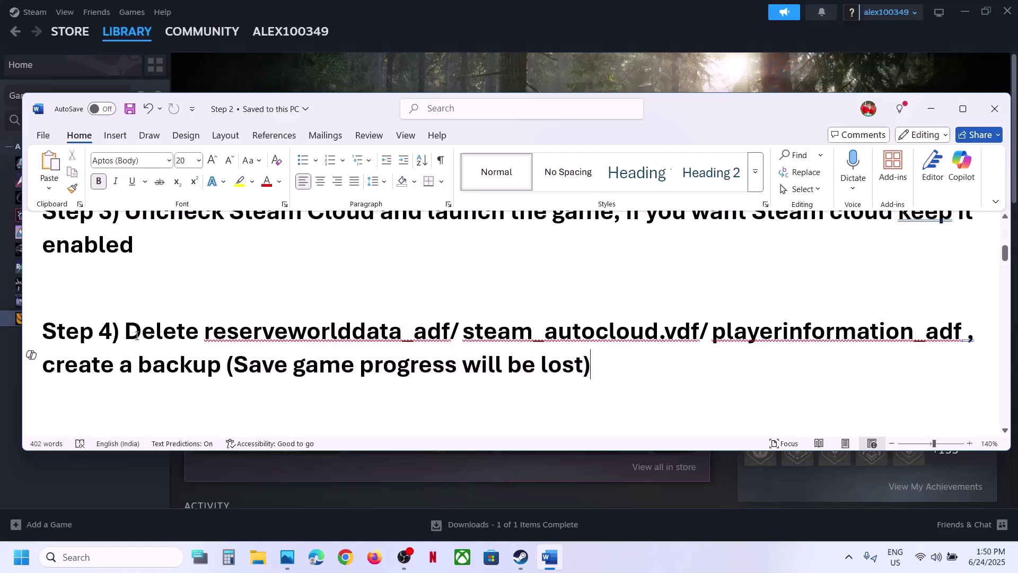
left_click_drag(136, 335, 226, 366)
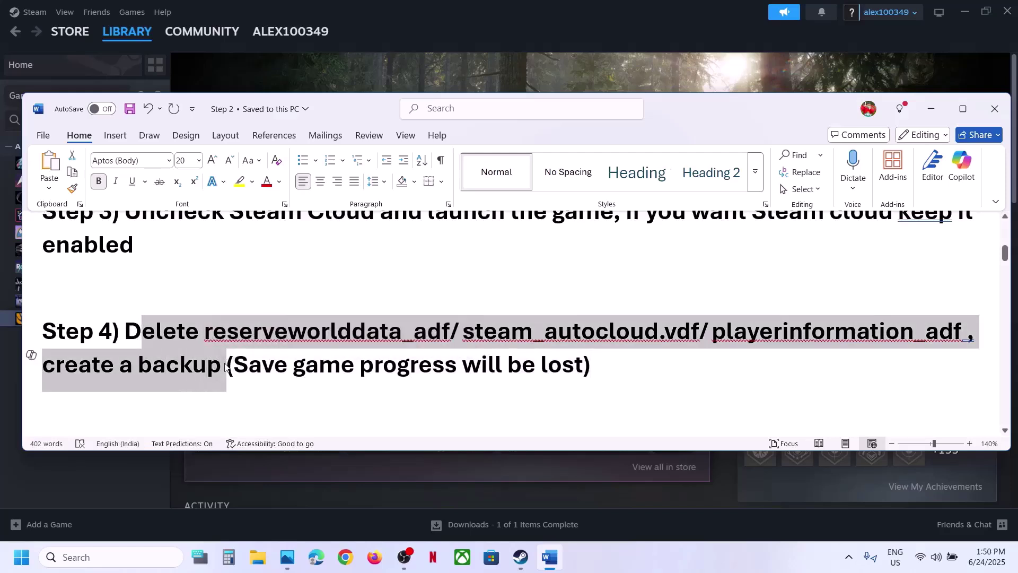
left_click(226, 366)
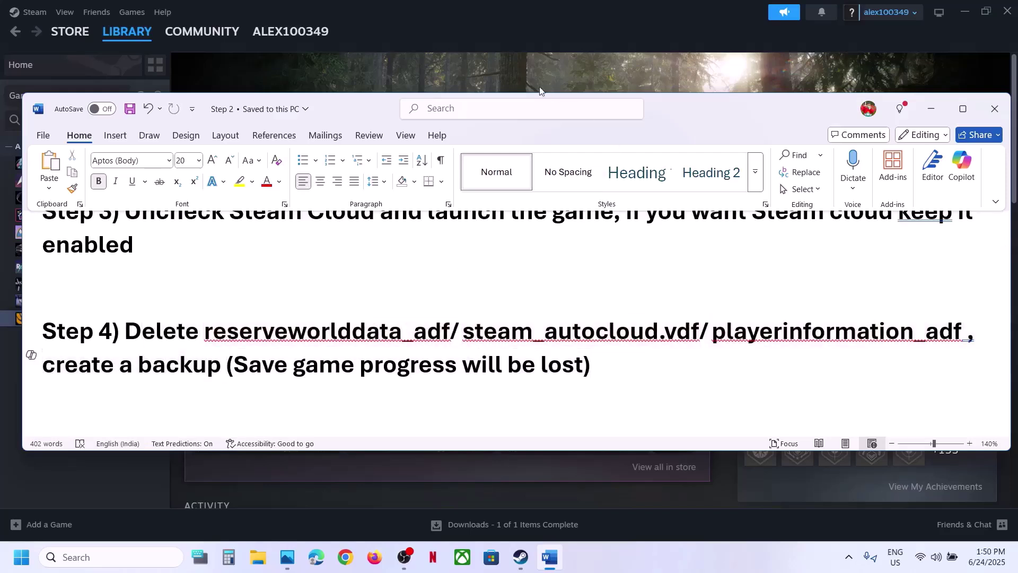
left_click(560, 26)
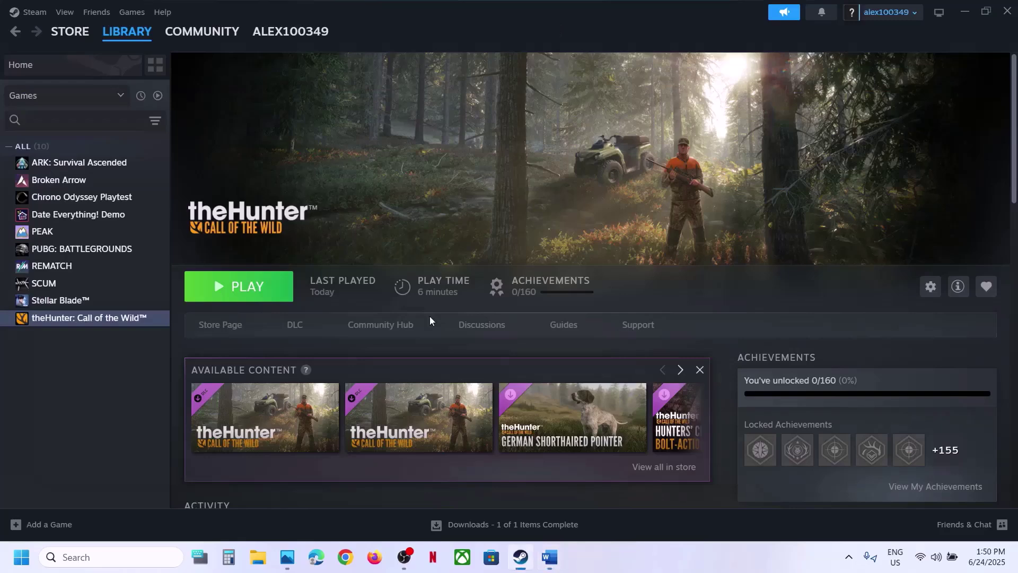
- Open File Explorer and go to Documents > Avalanche Studios > COTW > Saves, opening the numbered user folder inside
left_click(258, 556)
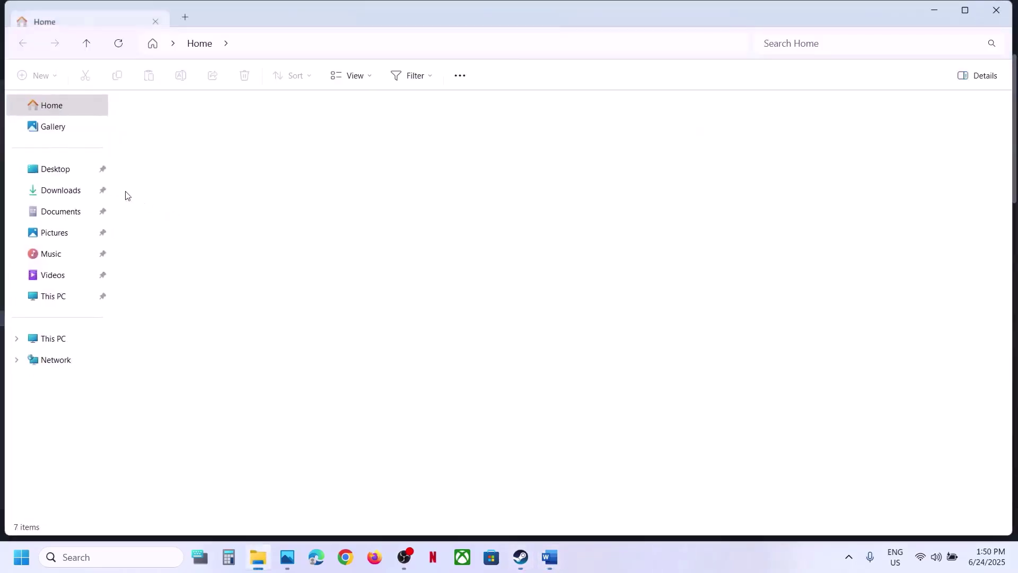
left_click(62, 207)
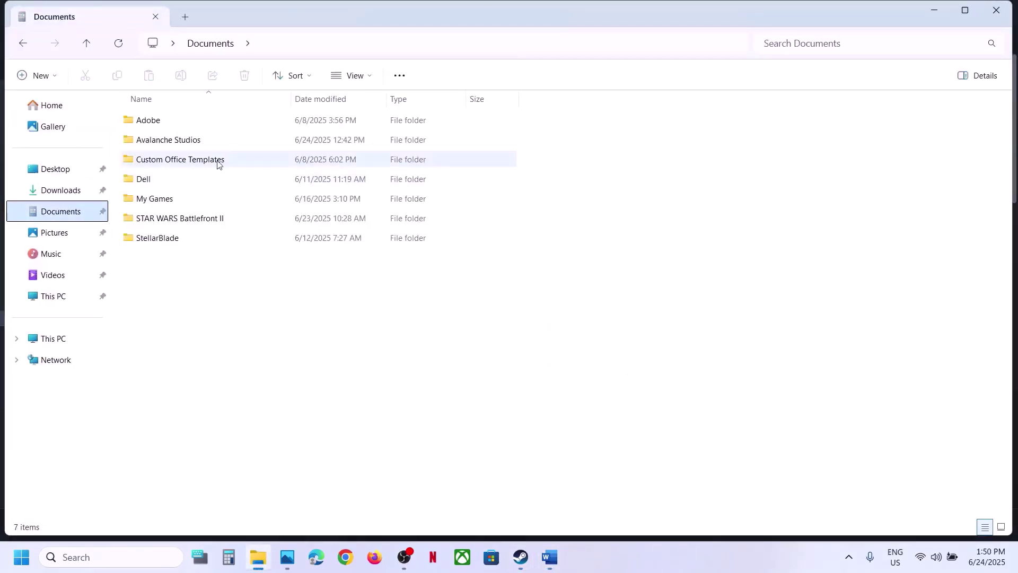
double_click(163, 141)
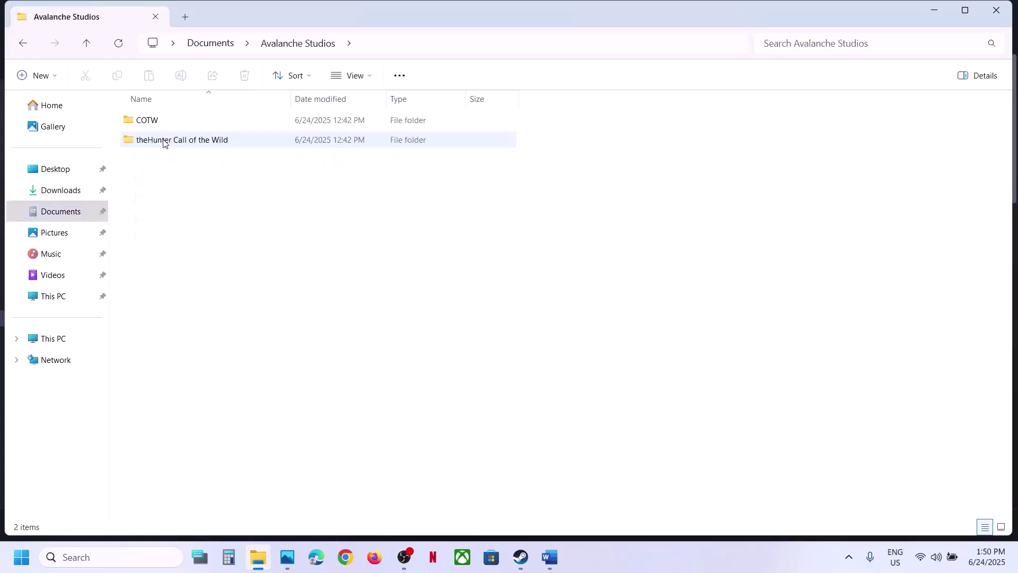
double_click(163, 123)
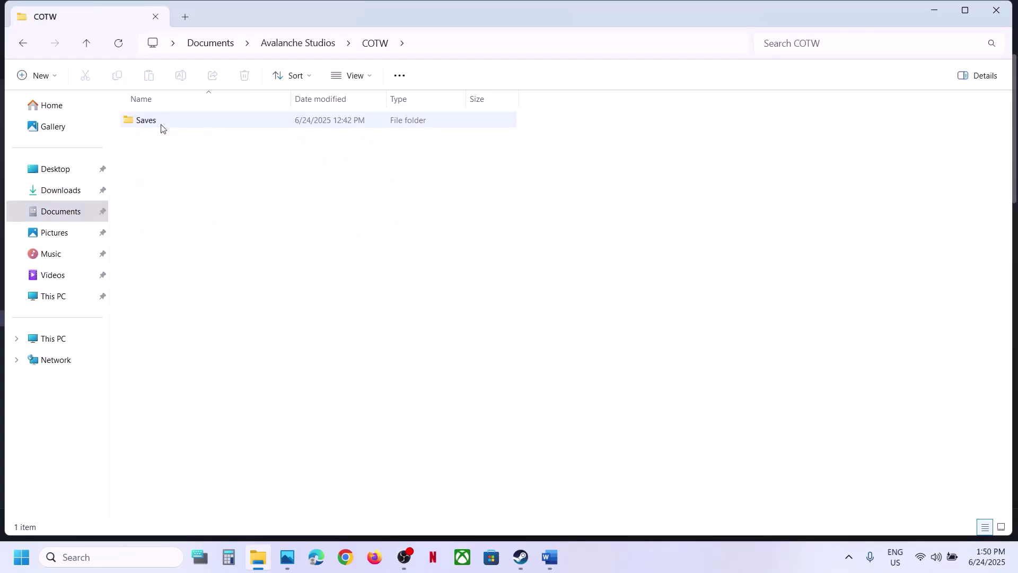
double_click(162, 129)
double_click(162, 121)
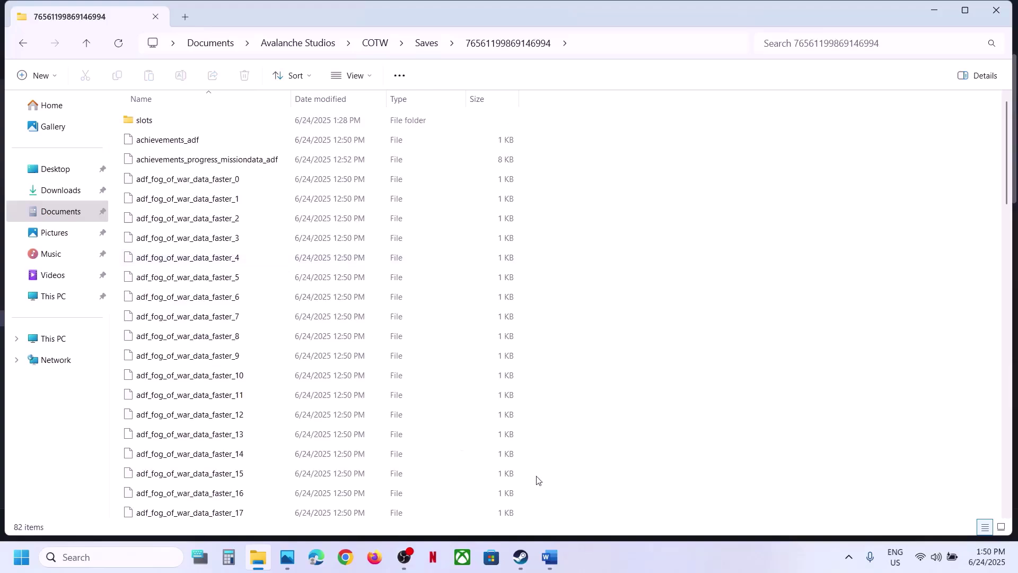
- Check the first file name in Step 4 of the Word document, and select reserveworlddata_adf in the save folder
left_click(548, 556)
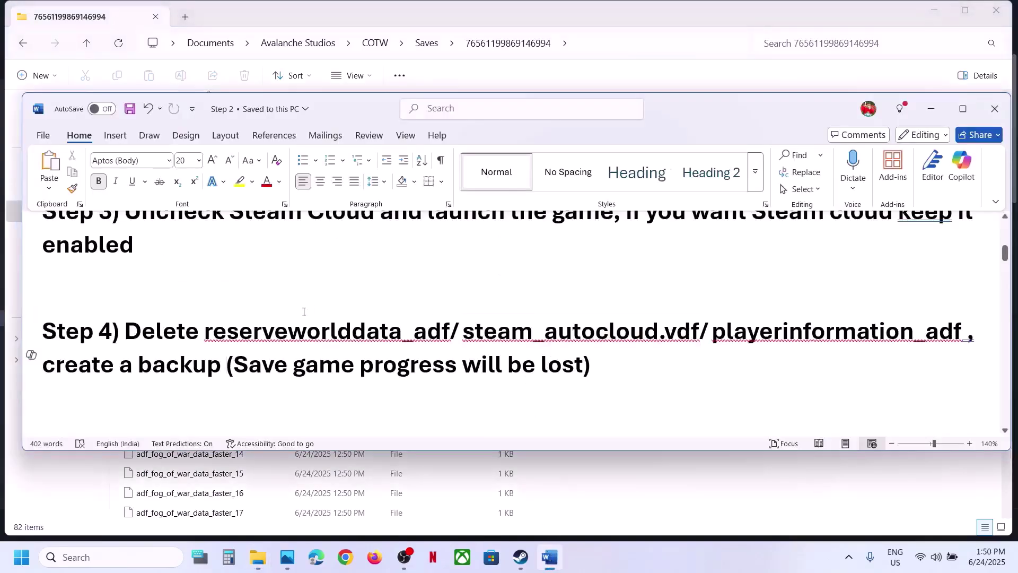
left_click_drag(206, 331, 435, 329)
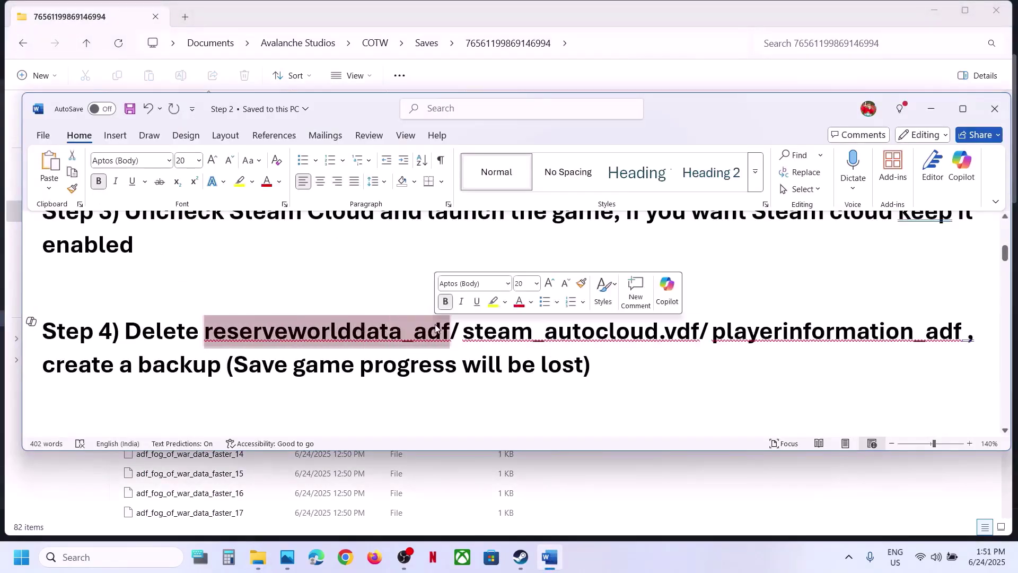
left_click(584, 15)
left_click(242, 392)
key("r")
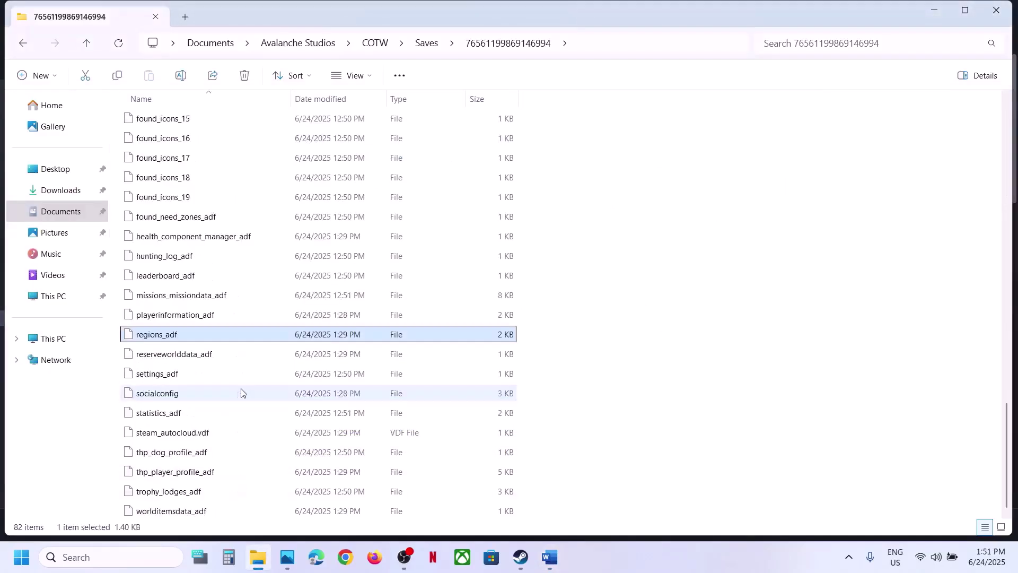
left_click(178, 361)
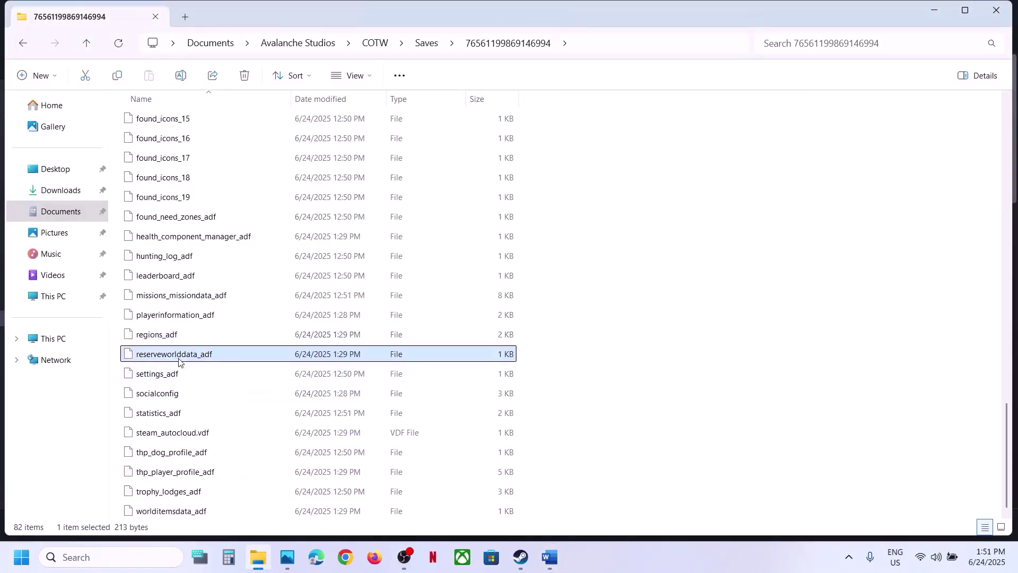
- Back up reserveworlddata_adf by copying it to the desktop, and move the copy to the middle of the desktop
right_click(180, 361)
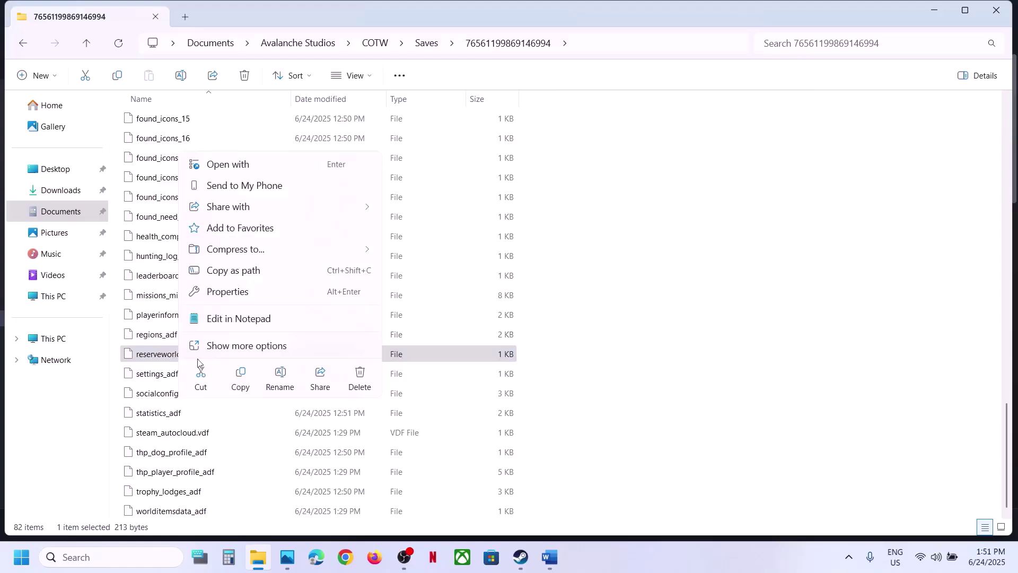
left_click(243, 374)
key("super+d")
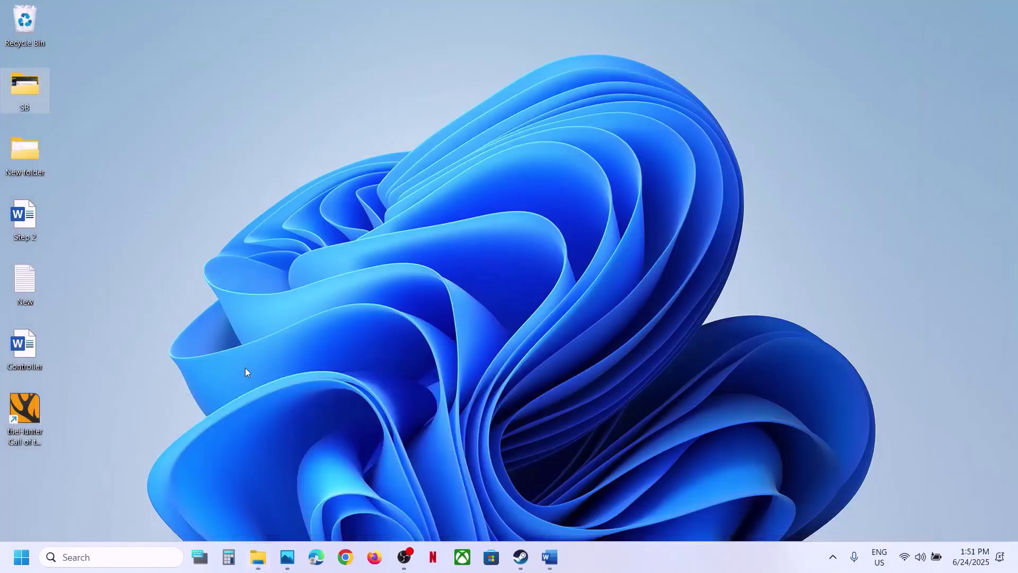
key("ctrl+v")
left_click_drag(17, 499, 396, 251)
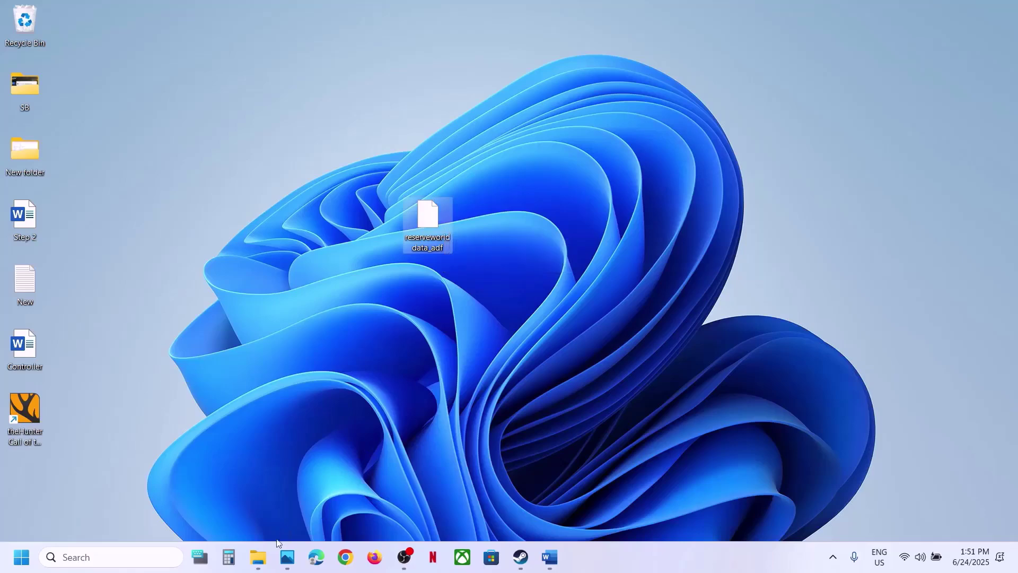
- Return to the save folder and view the delete option for reserveworlddata_adf without deleting the file
left_click(260, 559)
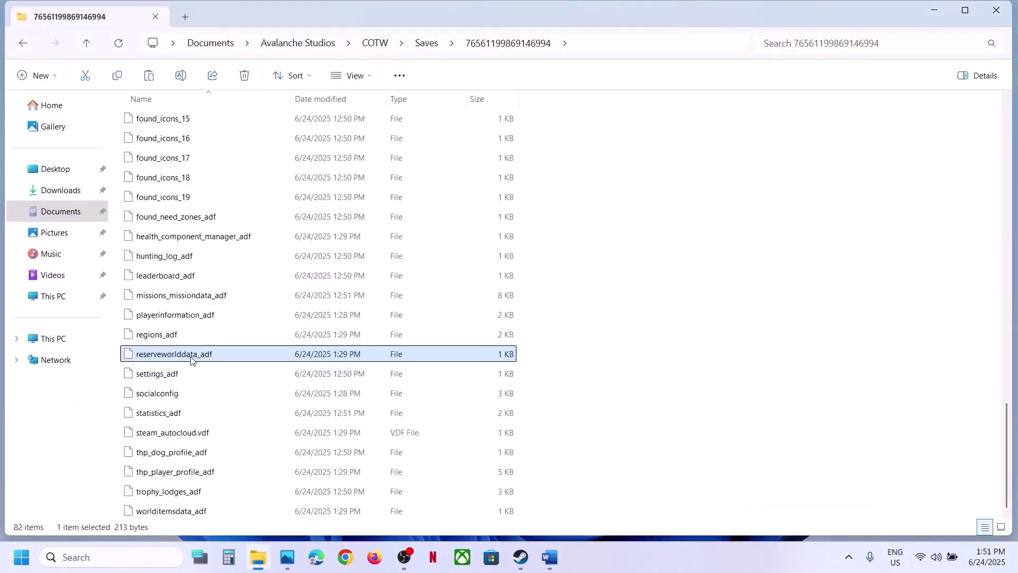
right_click(192, 358)
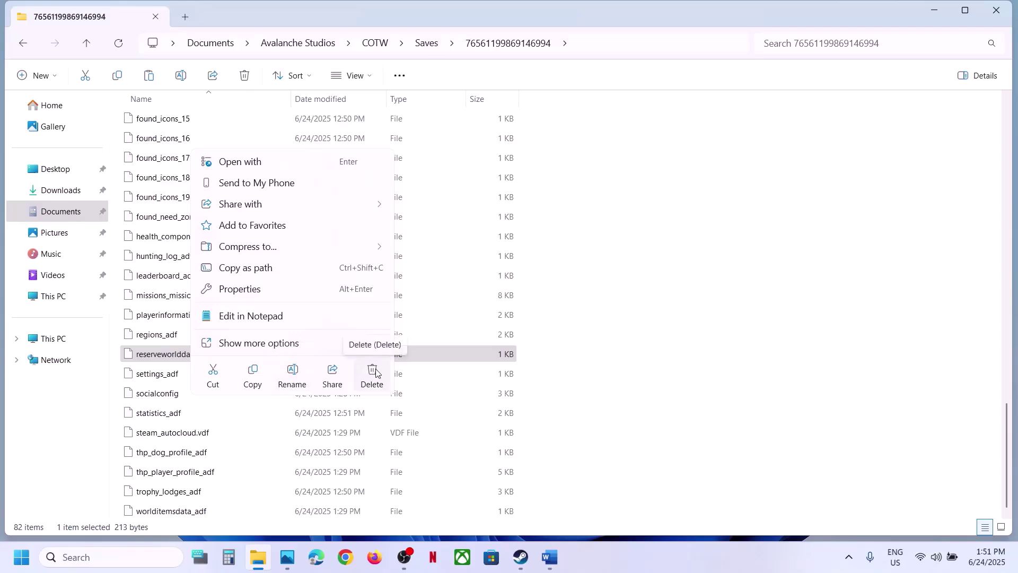
left_click(803, 280)
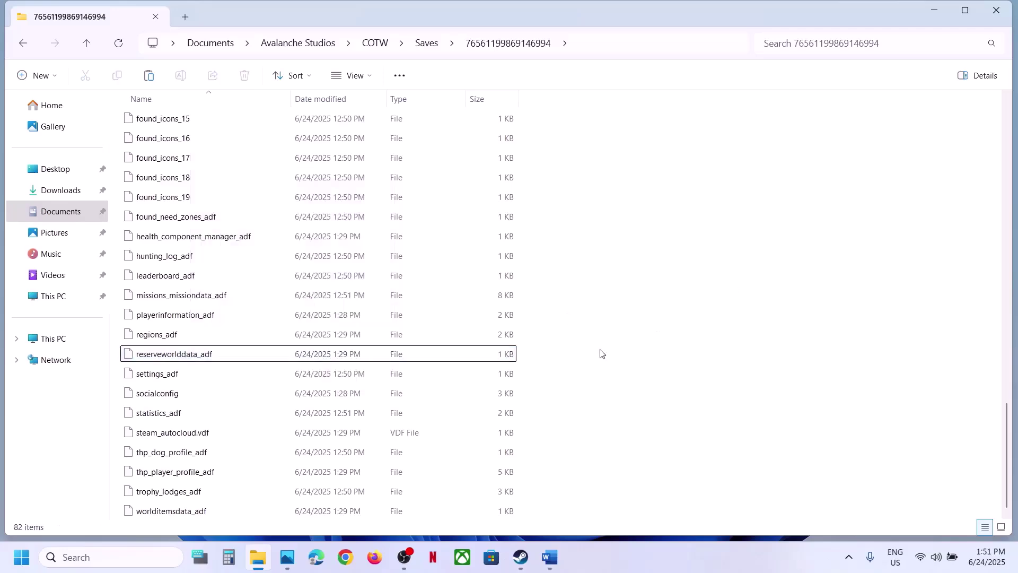
- Check the second file name in Step 4 of the Word document, and select steam_autocloud.vdf in the save folder
left_click(550, 558)
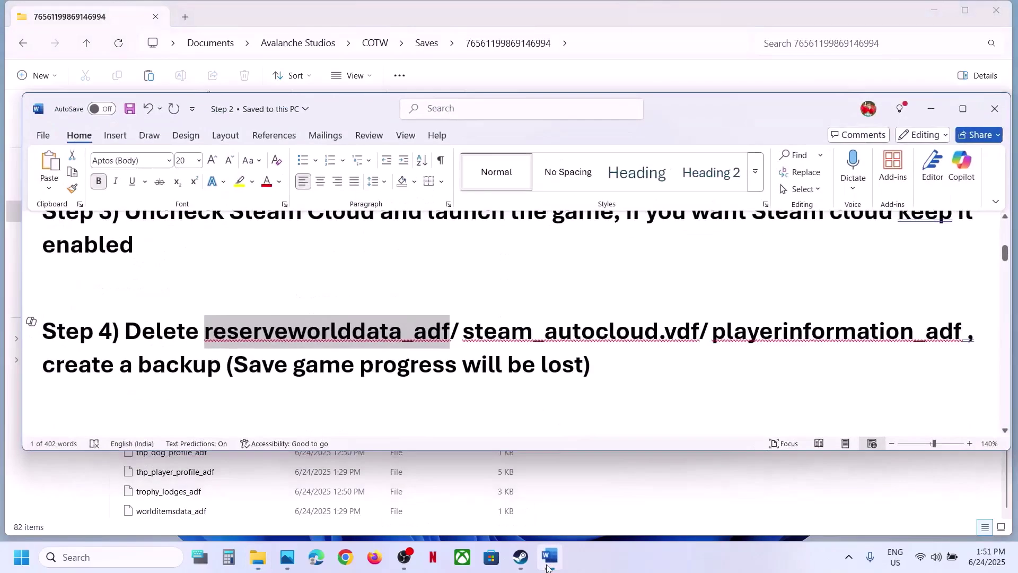
left_click_drag(464, 333, 700, 333)
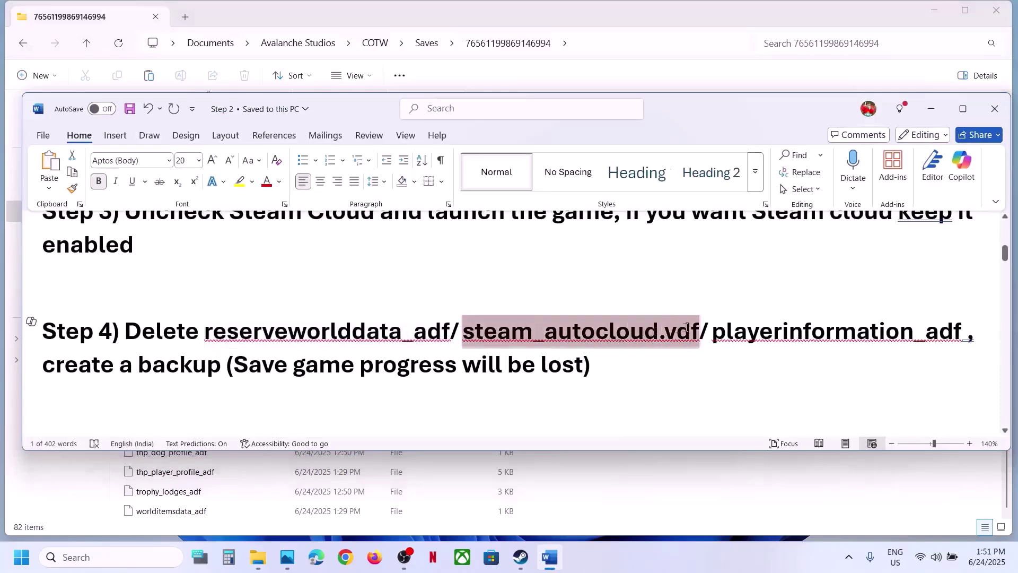
left_click(263, 475)
key("Home")
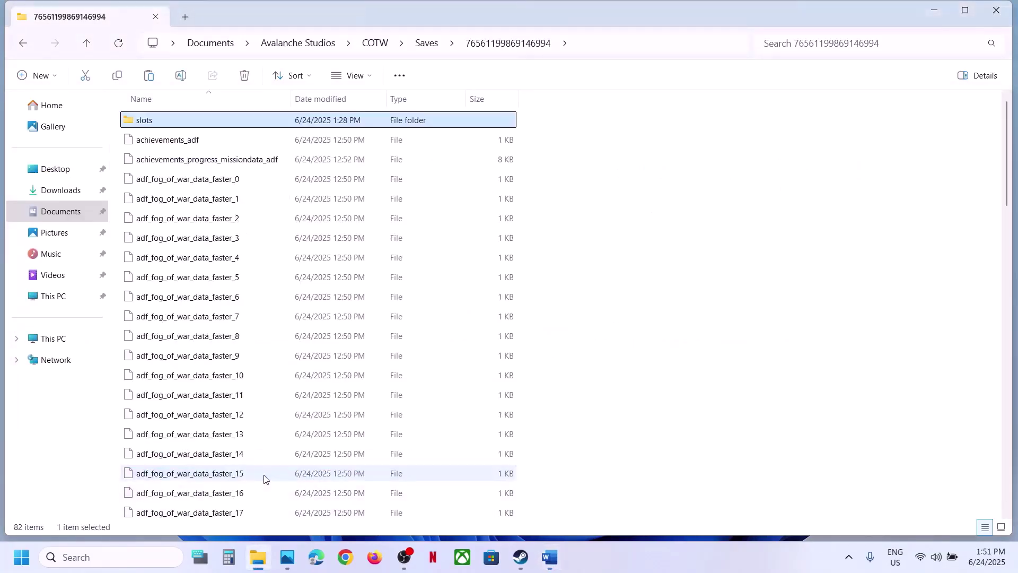
type("st")
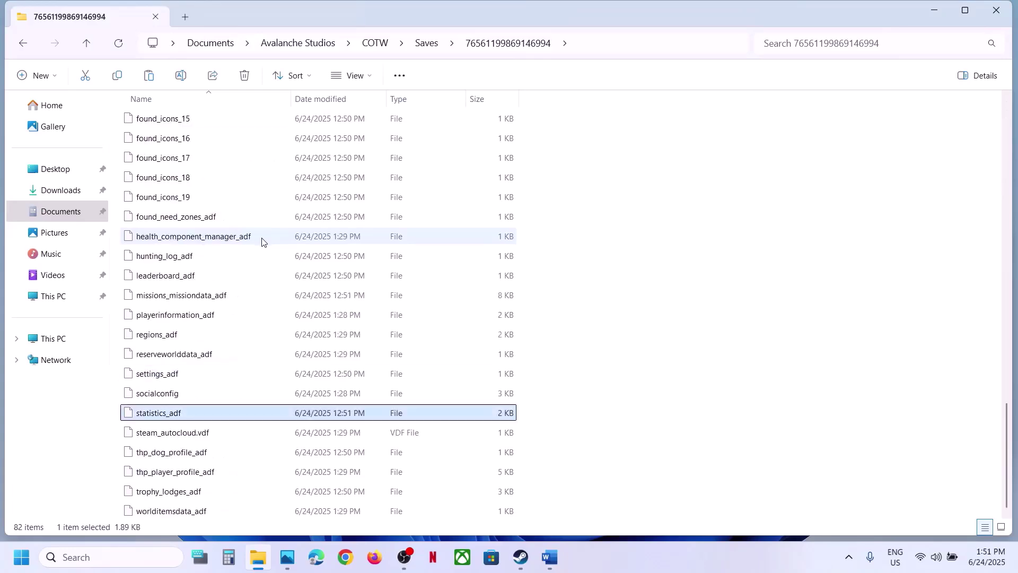
left_click(190, 439)
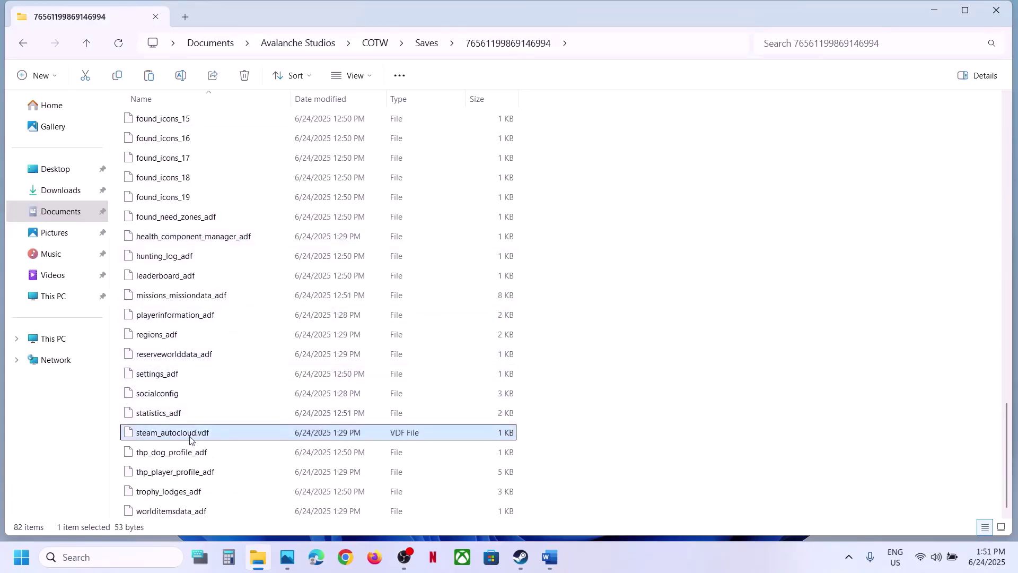
left_click(550, 562)
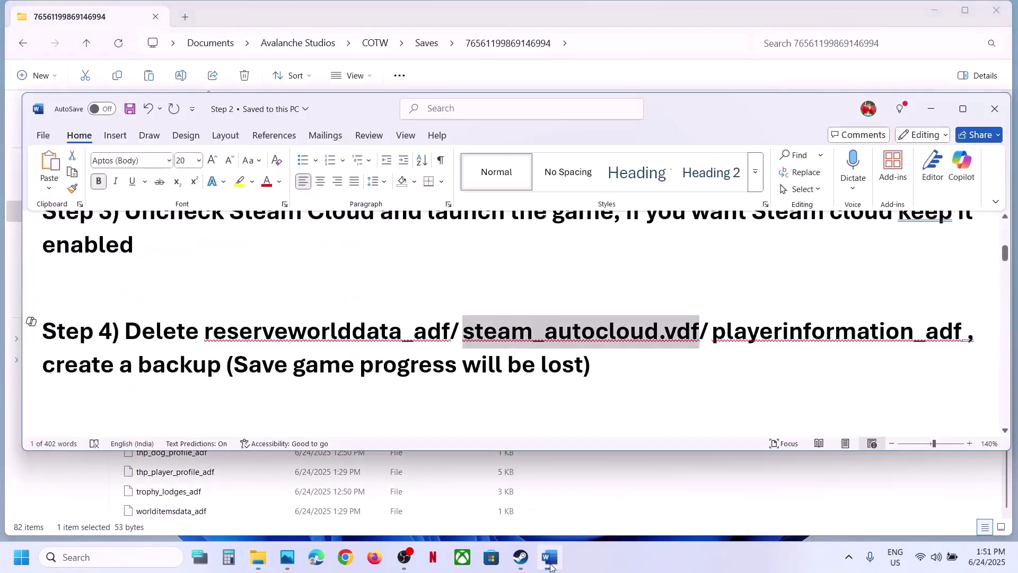
left_click(550, 562)
- Copy steam_autocloud.vdf to the desktop, place the copy beside the reserveworlddata_adf backup, and return to the save folder
right_click(197, 432)
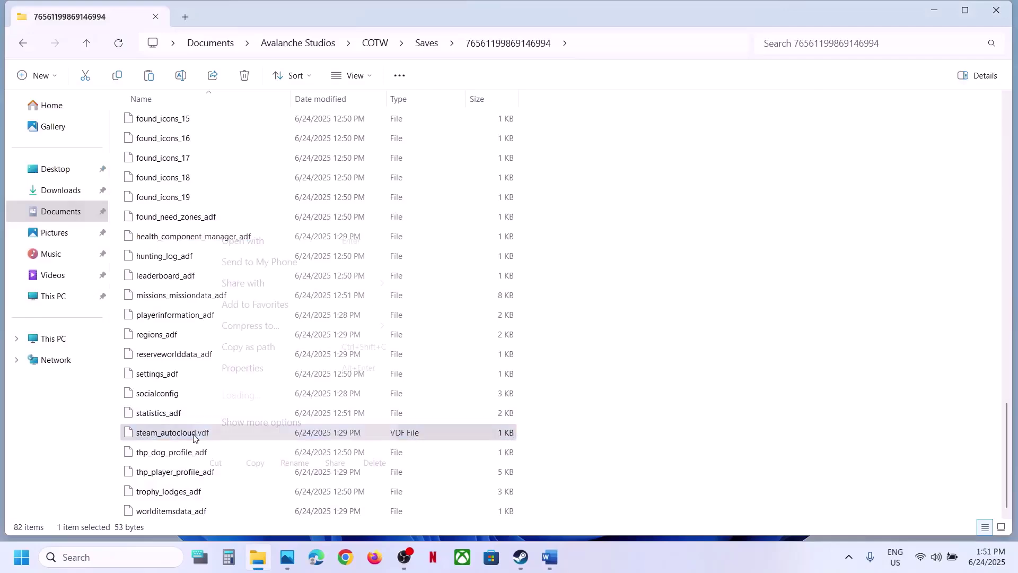
left_click(260, 446)
key("super+d")
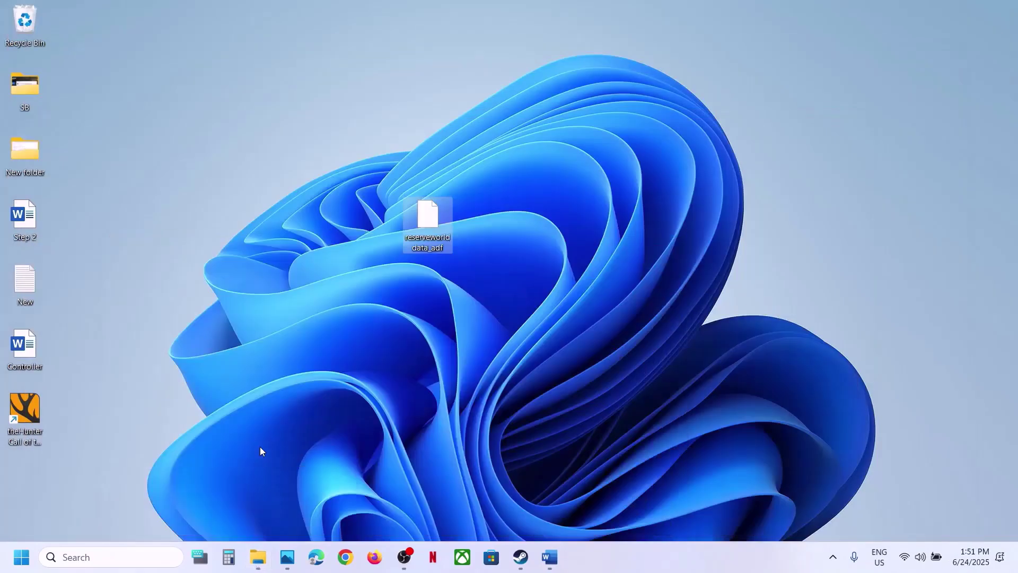
key("ctrl+v")
left_click_drag(24, 490, 435, 287)
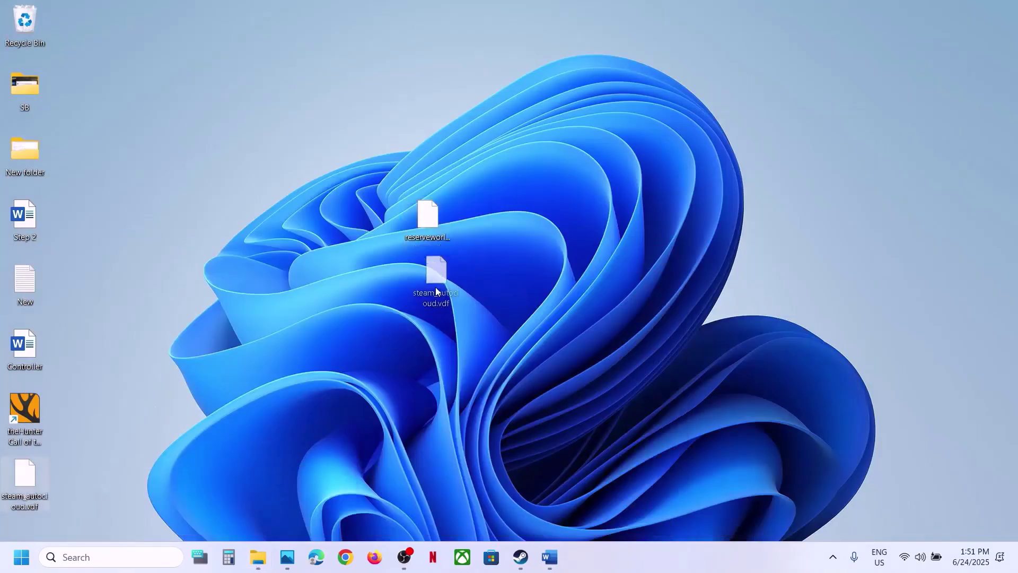
left_click_drag(469, 236, 470, 239)
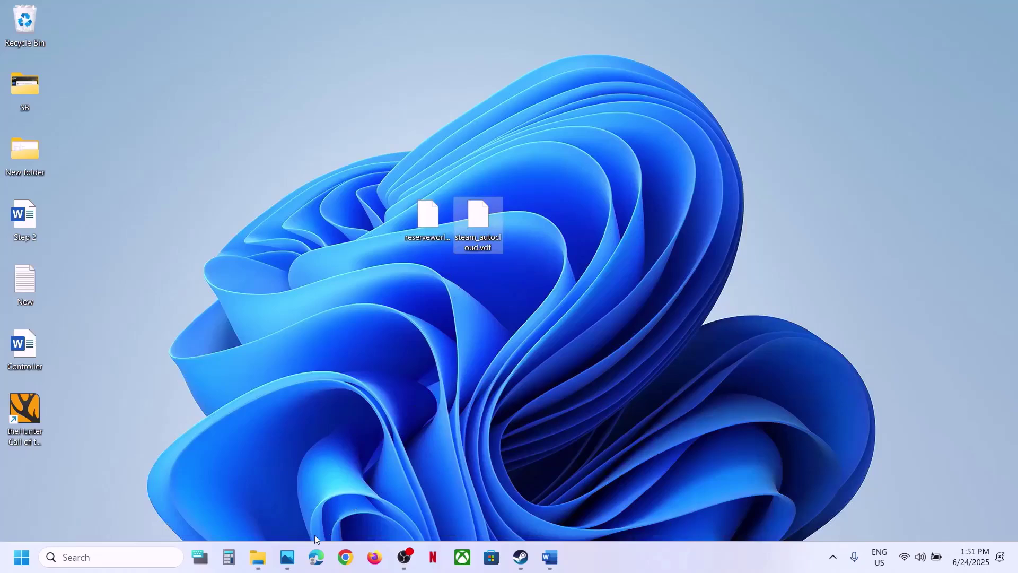
left_click(258, 565)
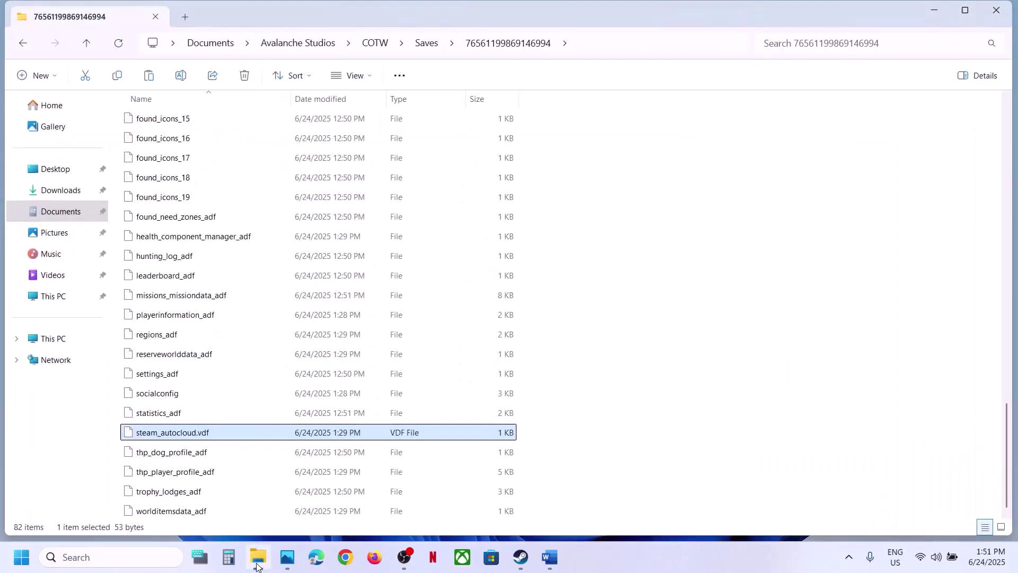
- Look up the third file name in Step 4 of the Word document, and select playerinformation_adf in the save folder
right_click(185, 435)
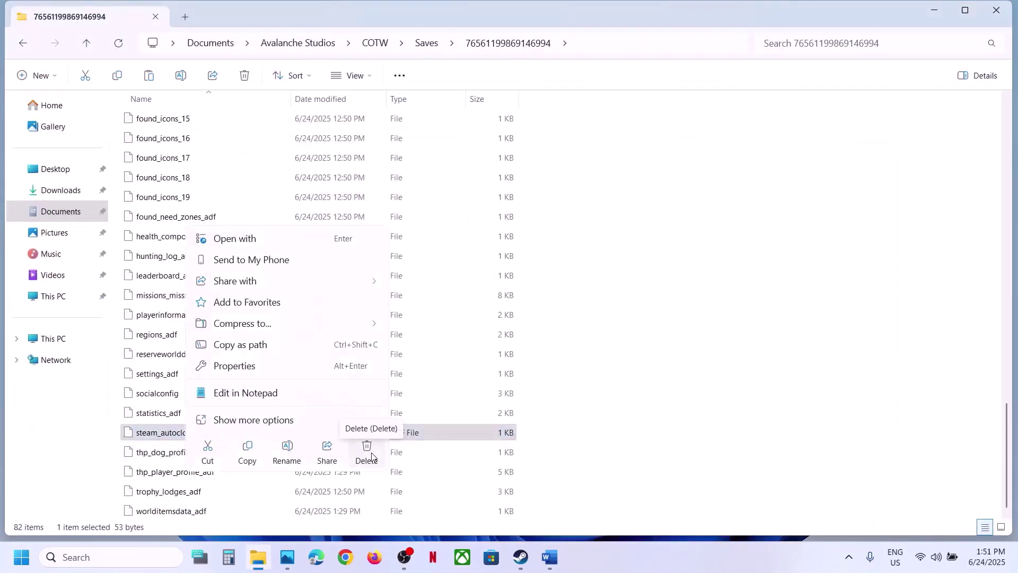
left_click(550, 557)
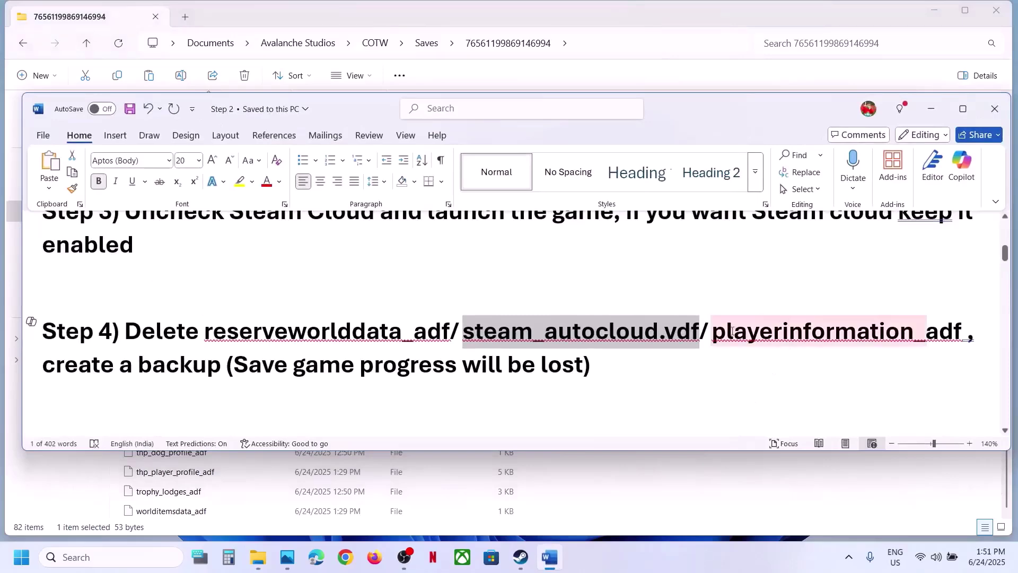
left_click_drag(712, 331, 926, 331)
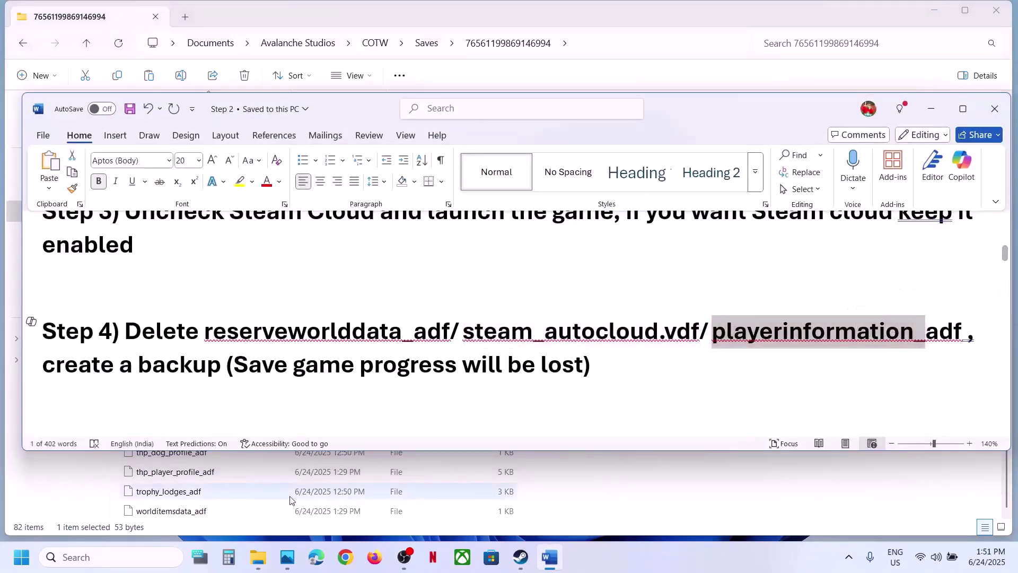
left_click(250, 490)
key("p")
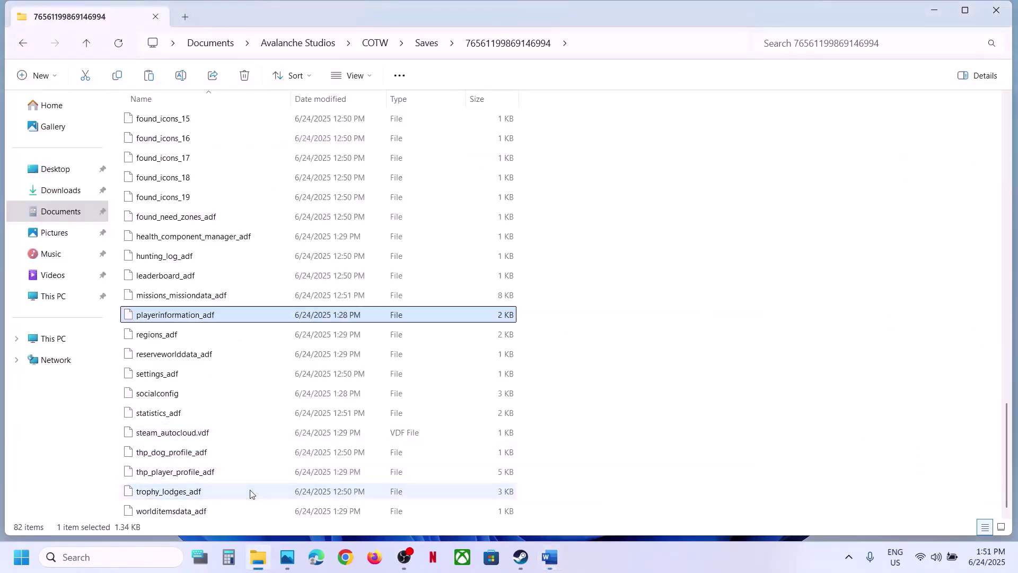
- Copy playerinformation_adf to the desktop, place the copy beside the other two backups, and return to the save folder
right_click(202, 320)
left_click(267, 335)
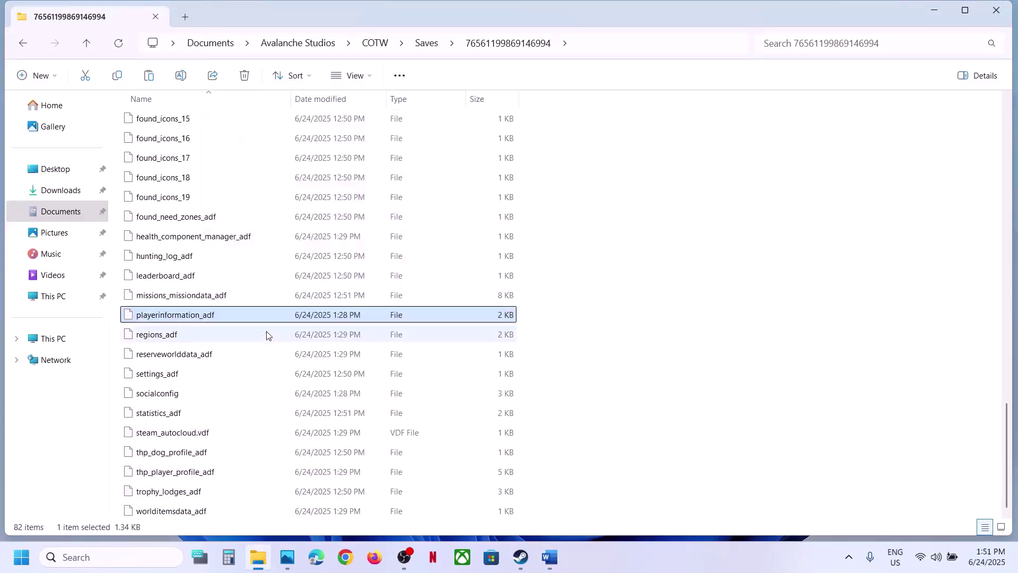
key("super+d")
left_click(541, 336)
key("ctrl+v")
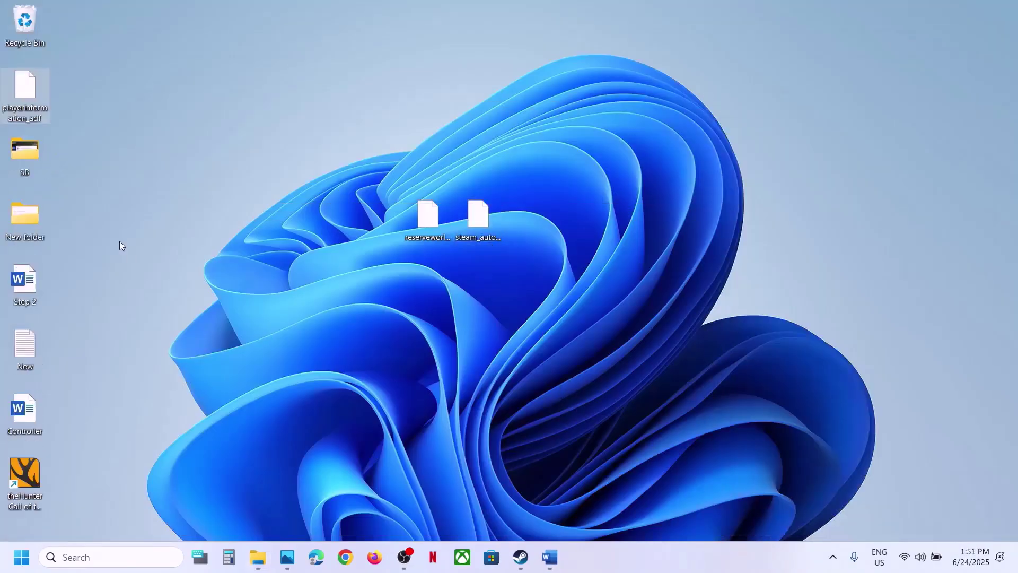
left_click_drag(36, 88, 533, 217)
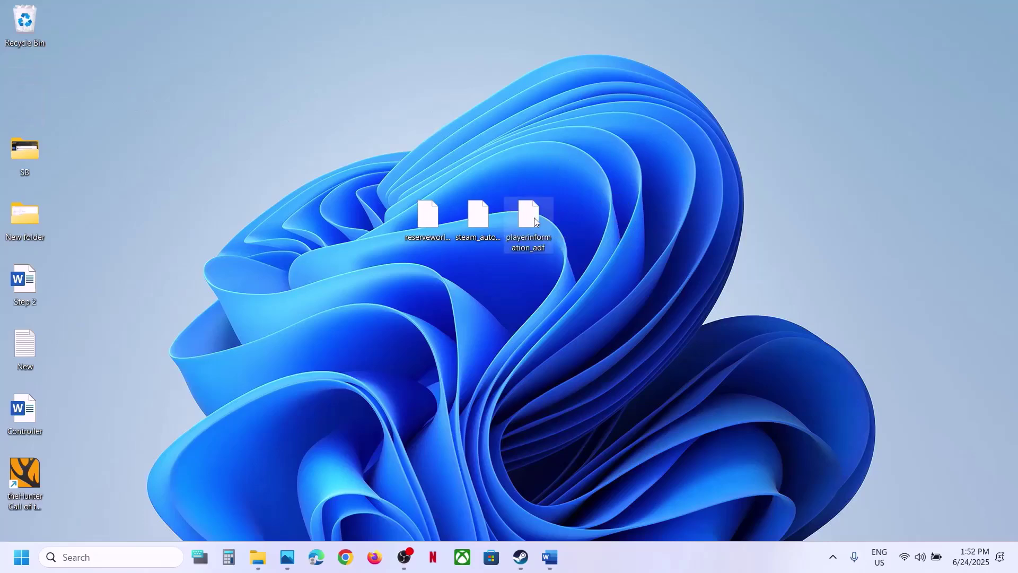
left_click(258, 557)
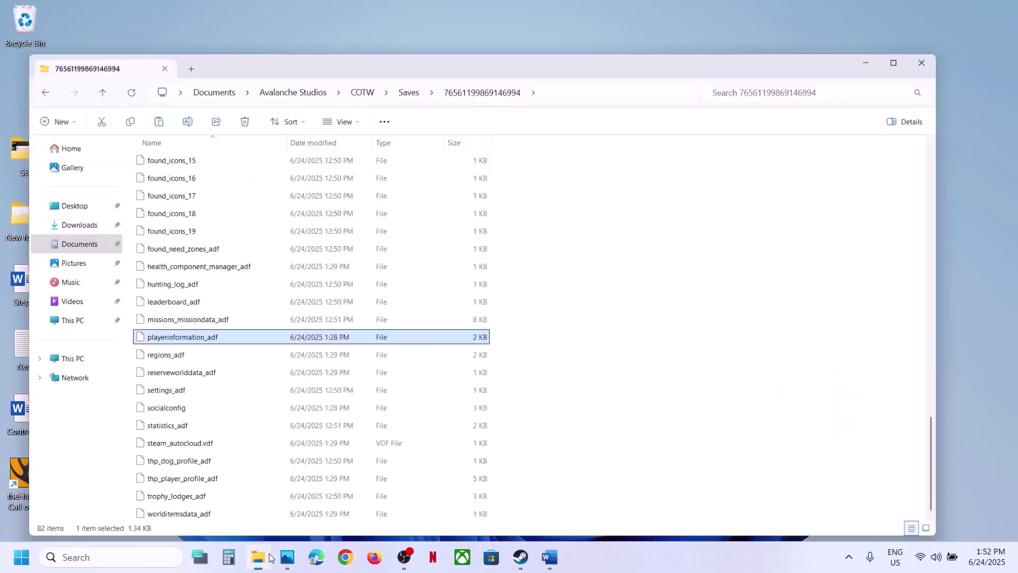
- View the delete option for playerinformation_adf without deleting the file, and show theHunter: Call of the Wild in the Steam library
right_click(304, 316)
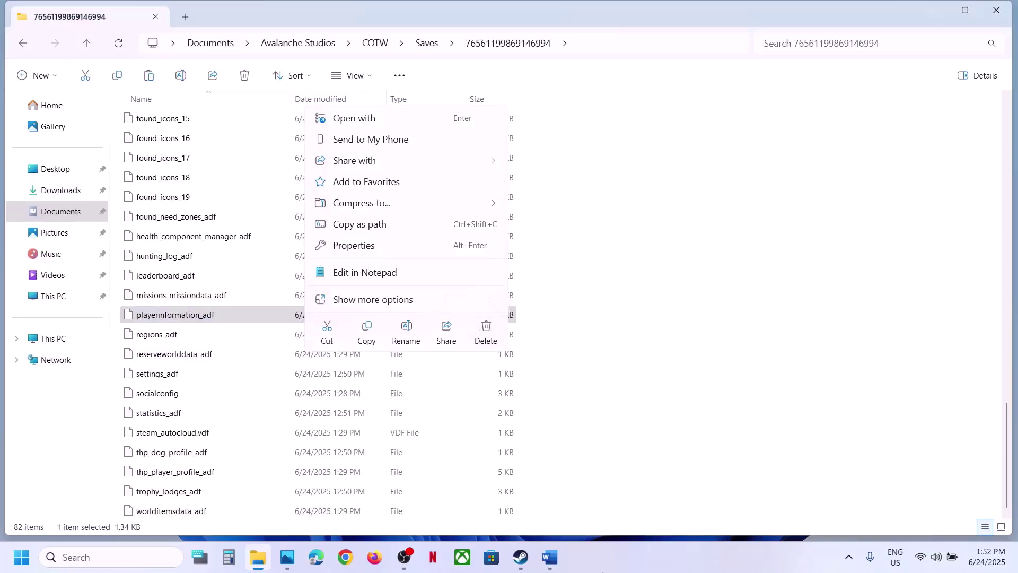
left_click(524, 556)
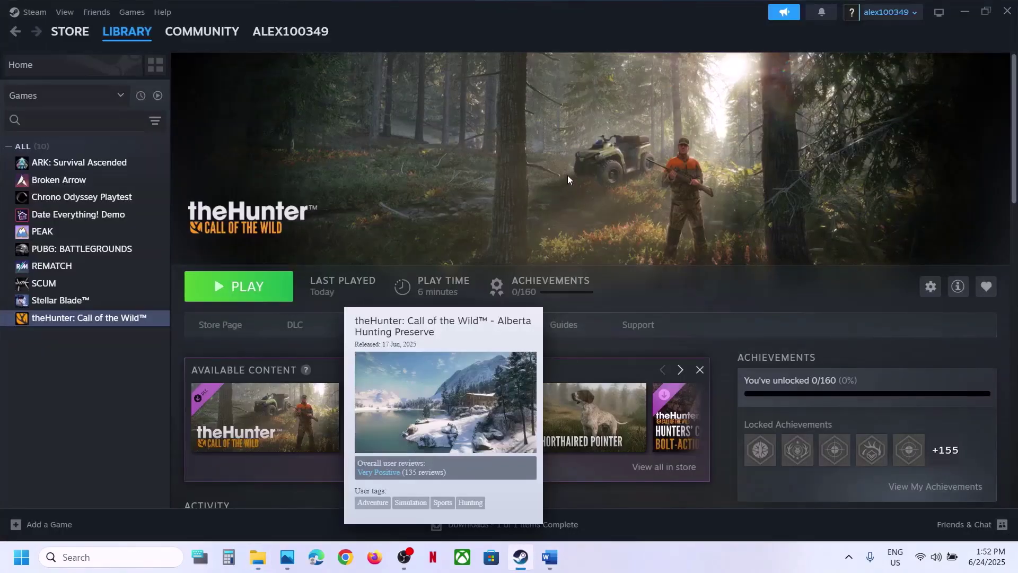
left_click(85, 304)
left_click(85, 321)
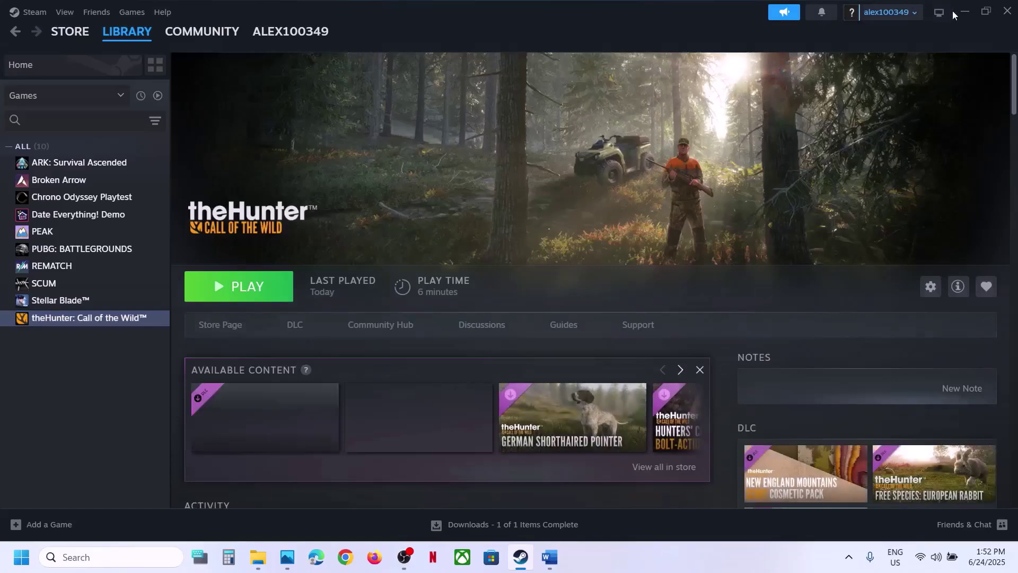
key("alt+Tab")
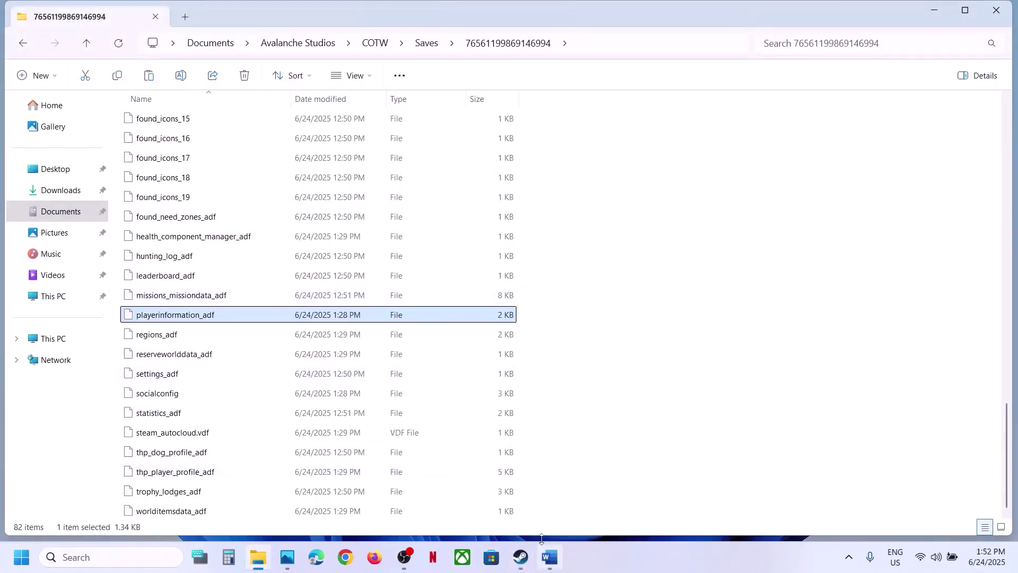
left_click(523, 559)
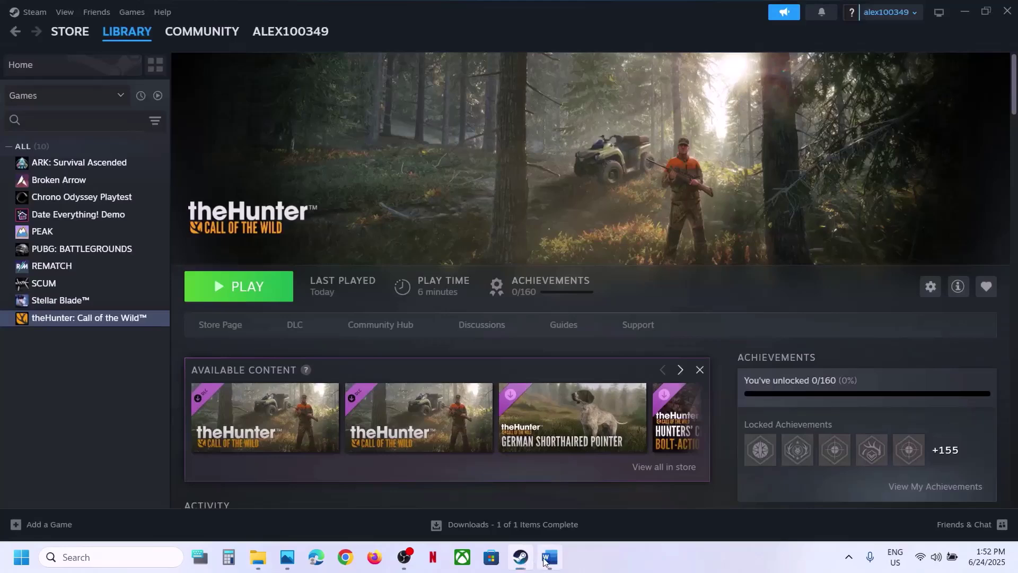
- Read Step 5 about unplugging the controller in the Word document, highlighting its parts, and continue to Step 6
left_click(550, 556)
scroll(376, 349, "down", 2)
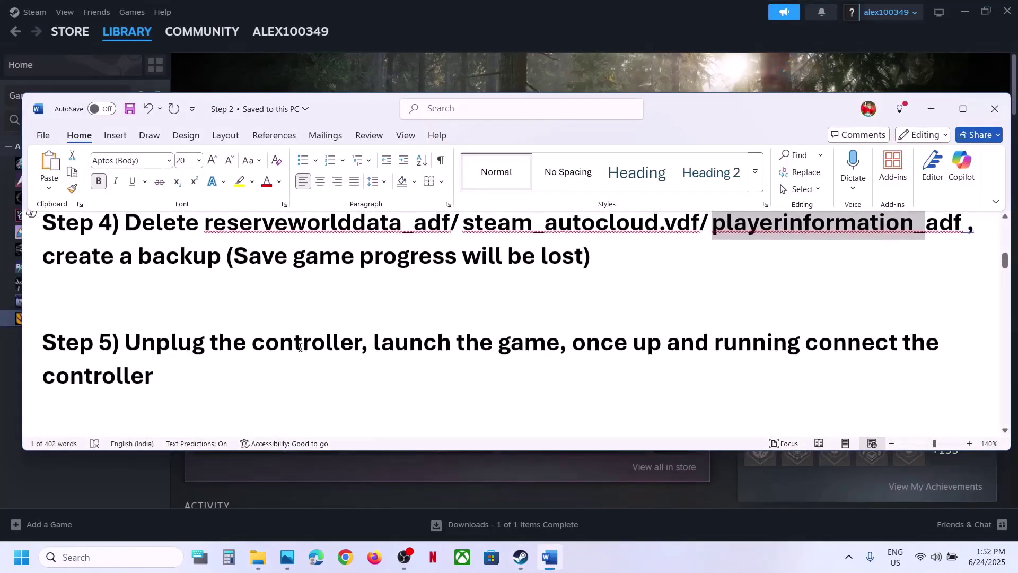
left_click_drag(136, 347, 361, 337)
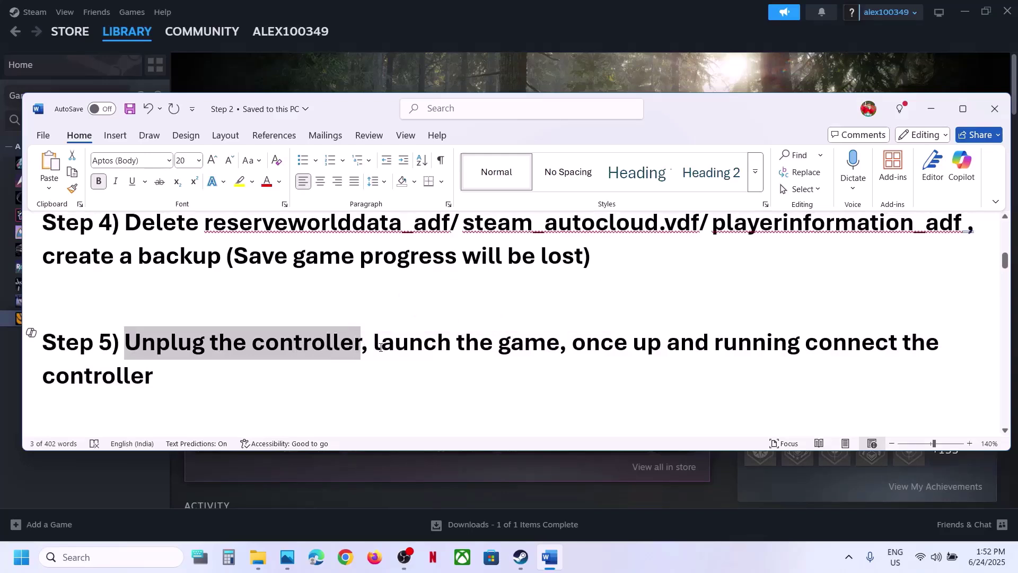
left_click_drag(374, 346, 688, 374)
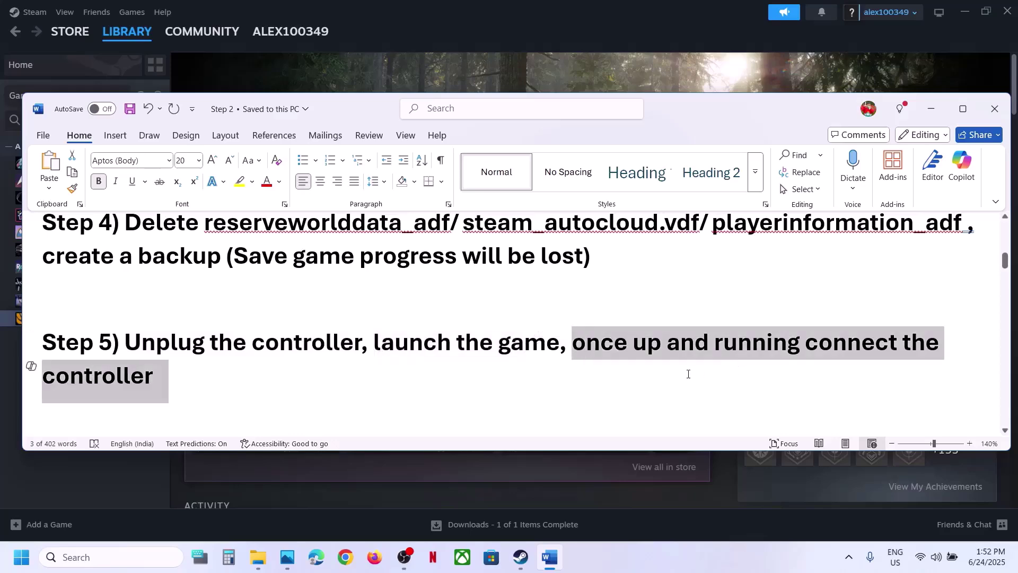
left_click(285, 385)
scroll(285, 386, "down", 1)
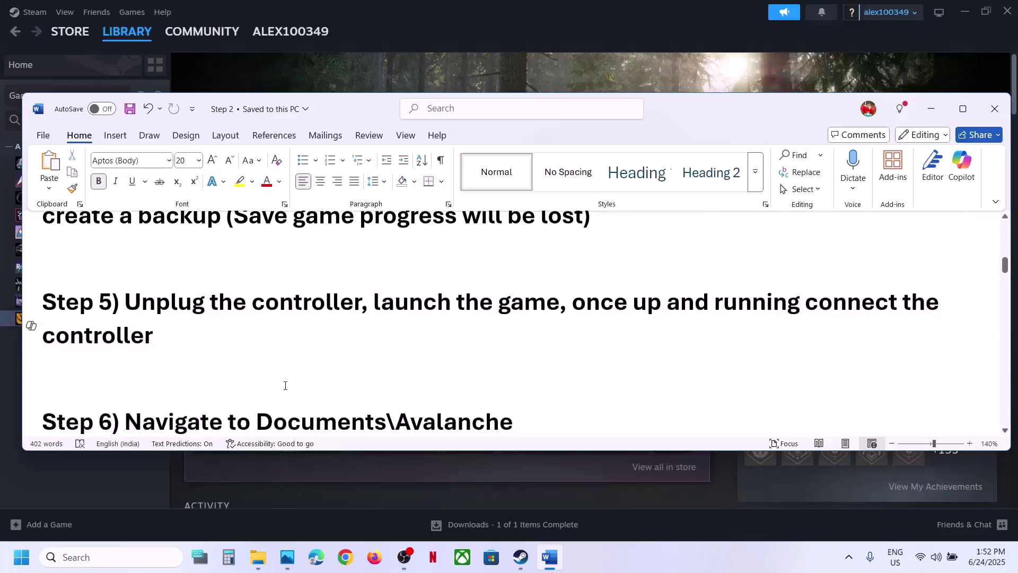
scroll(285, 385, "down", 4)
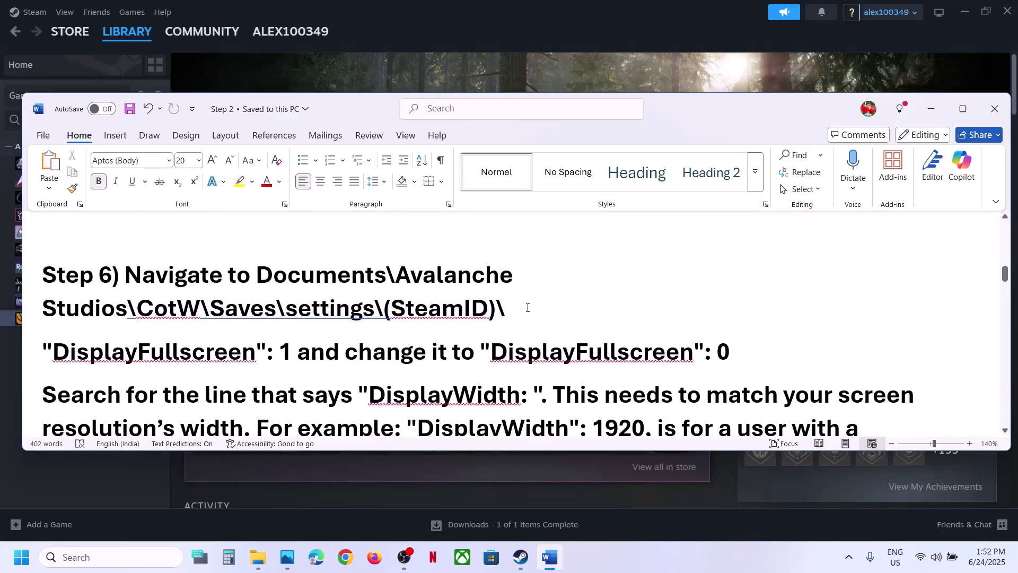
- Open the Documents folder in File Explorer and check the folder path given in Step 6 of the Word document
left_click(519, 85)
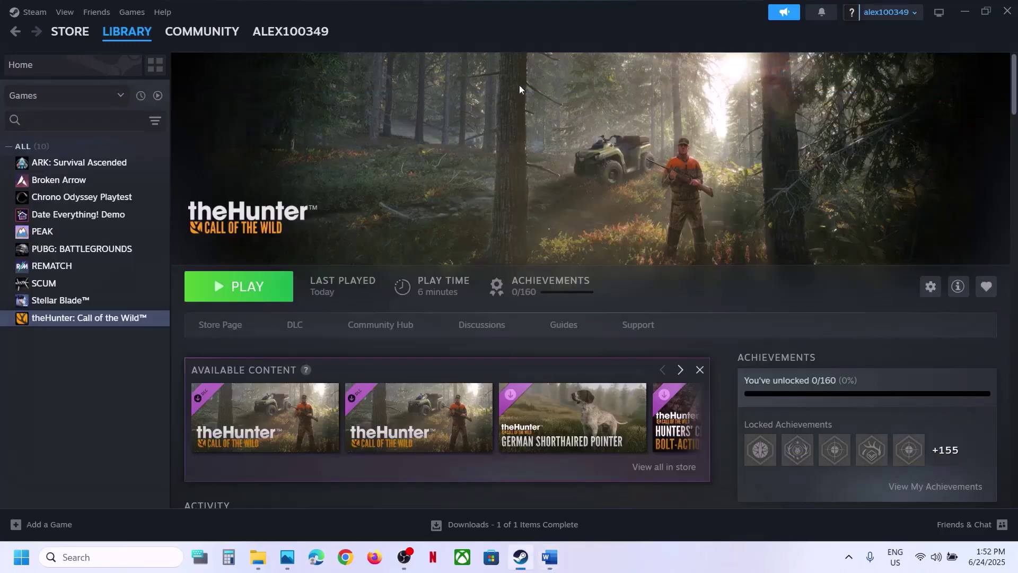
left_click(258, 556)
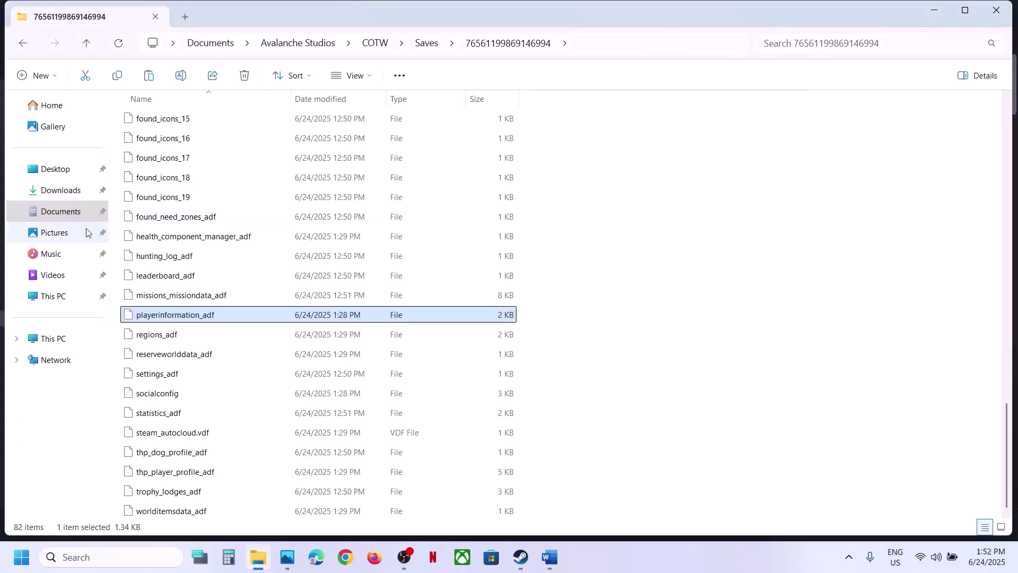
left_click(68, 219)
key("alt+Tab")
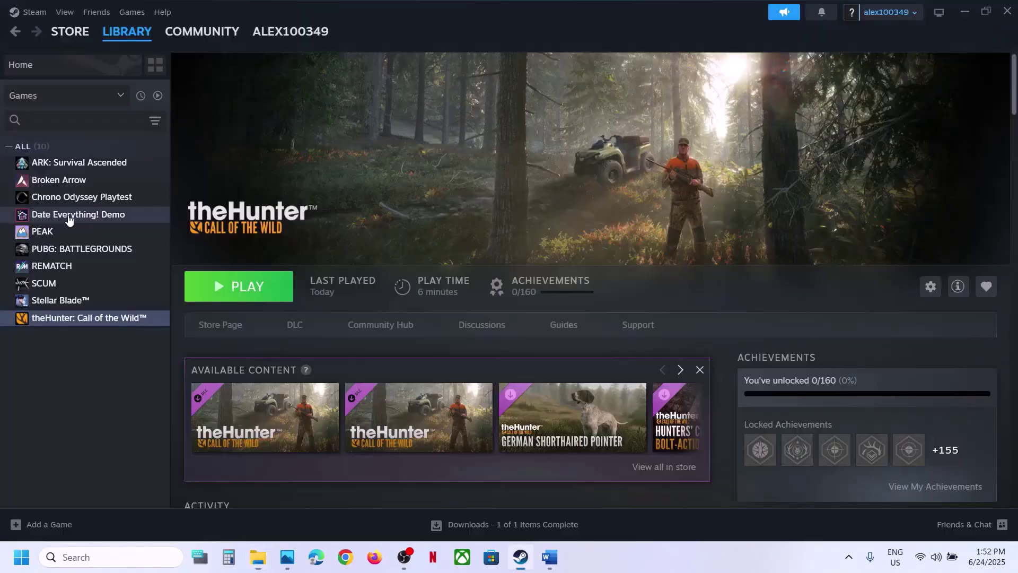
key("alt+Tab")
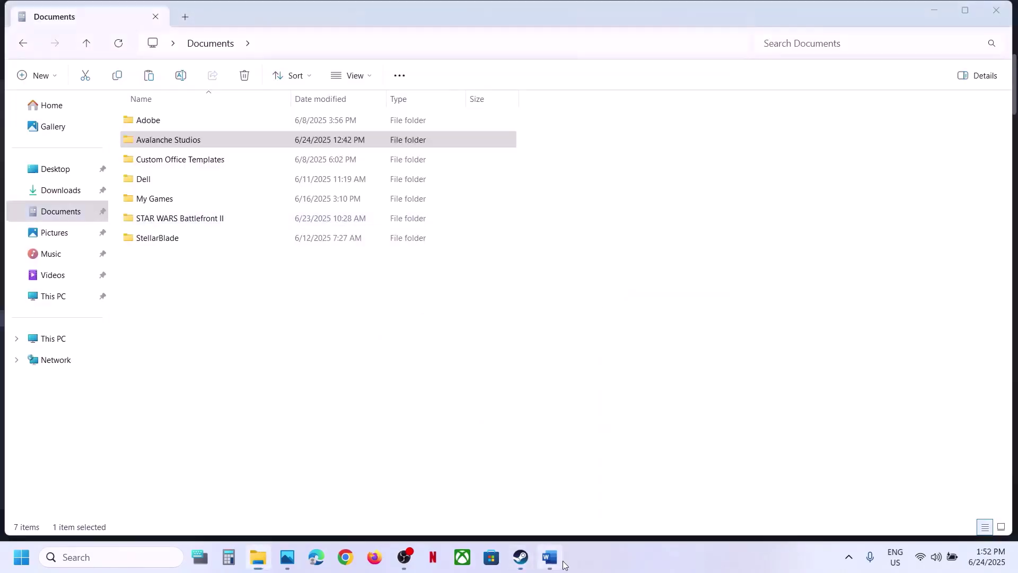
left_click(564, 563)
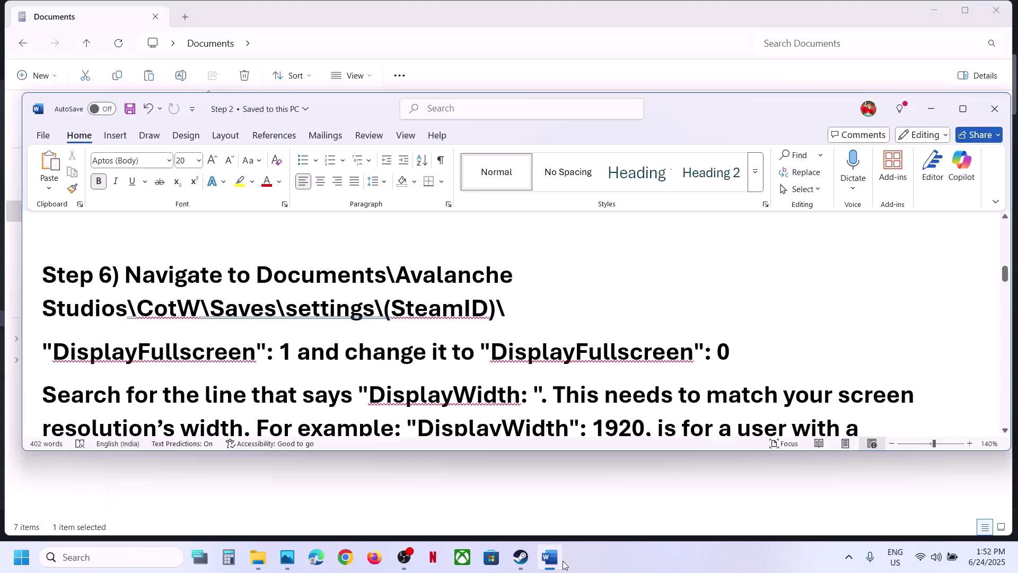
left_click(564, 563)
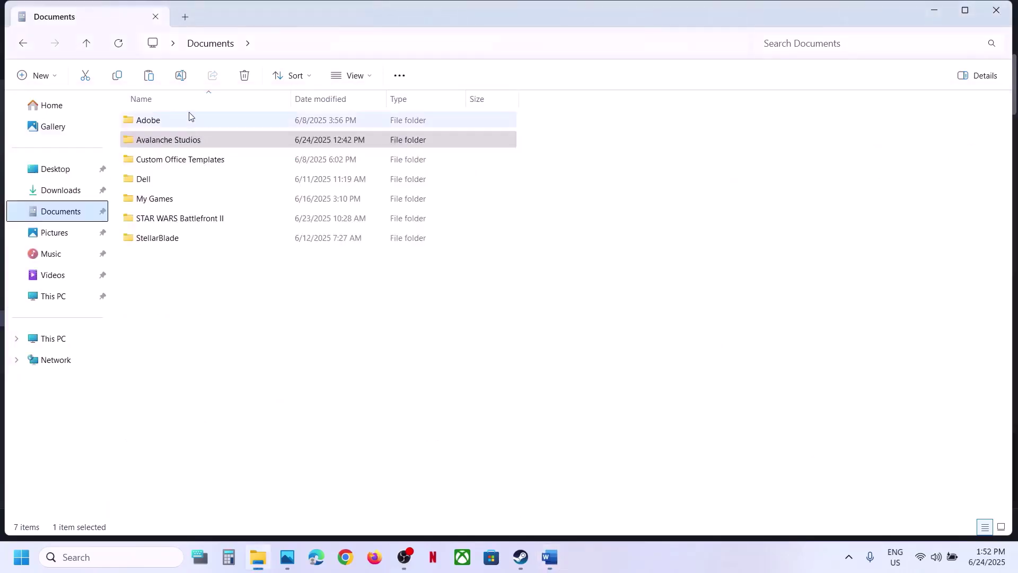
- Follow the Step 6 path through Avalanche Studios, COTW and Saves, and open the Steam ID folder
double_click(187, 139)
key("alt+Tab")
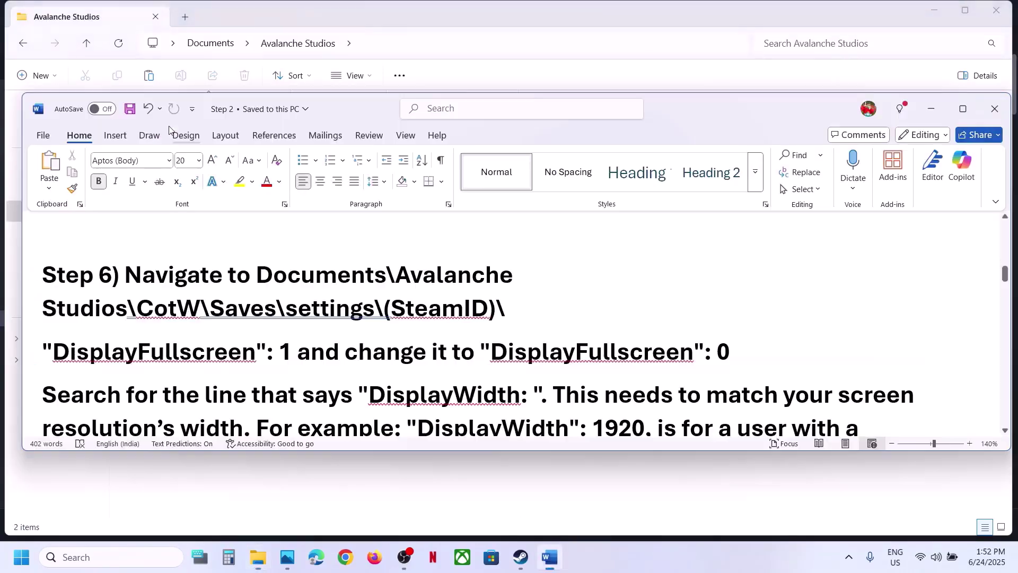
key("alt+Tab")
double_click(164, 125)
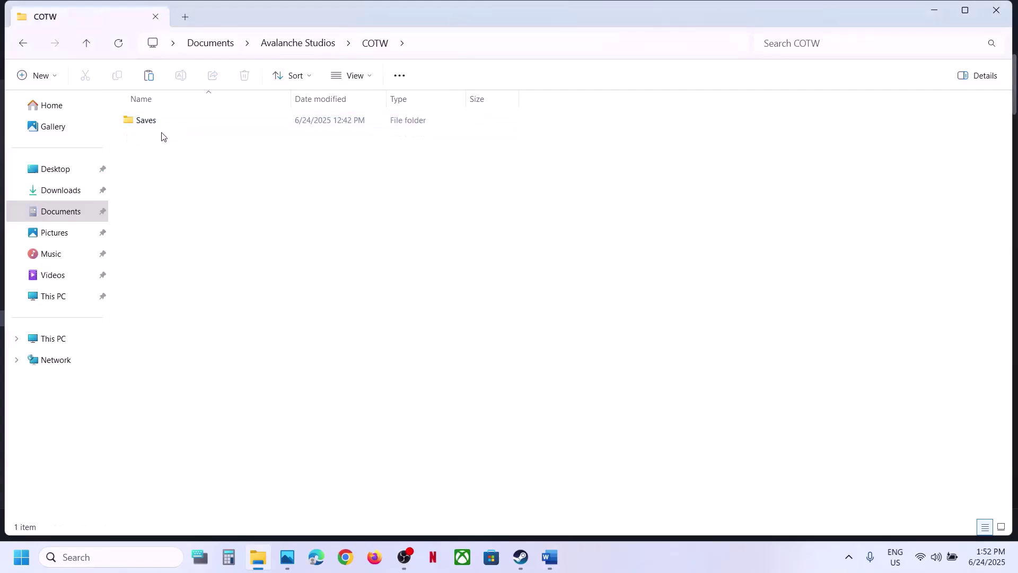
left_click(157, 126)
double_click(157, 127)
left_click(191, 126)
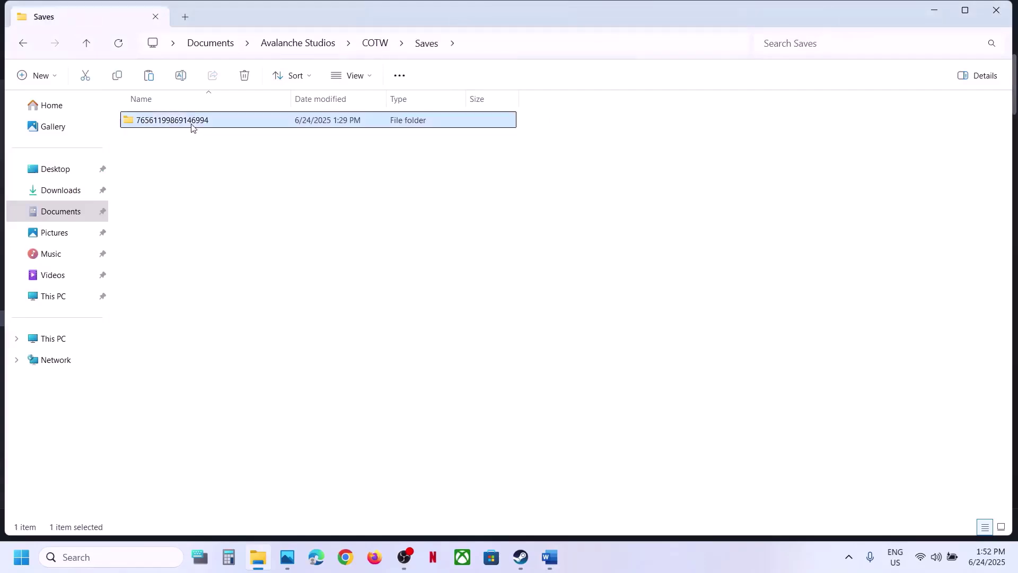
key("alt+Tab")
key("alt+Tab")
double_click(190, 126)
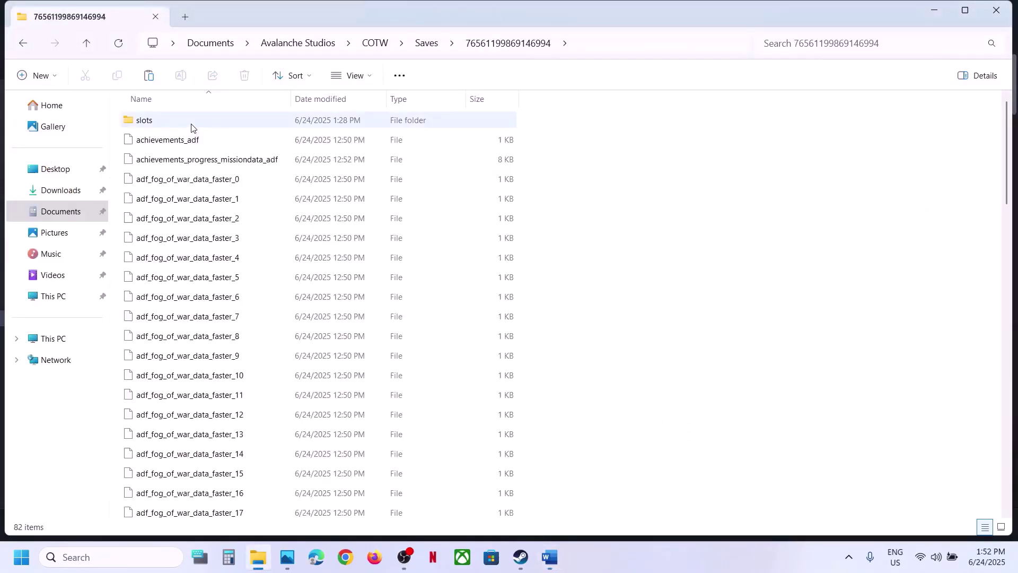
- Find settings_adf in the save folder, compare it with Step 6 of the Word document, and look through the files below it
type("settings")
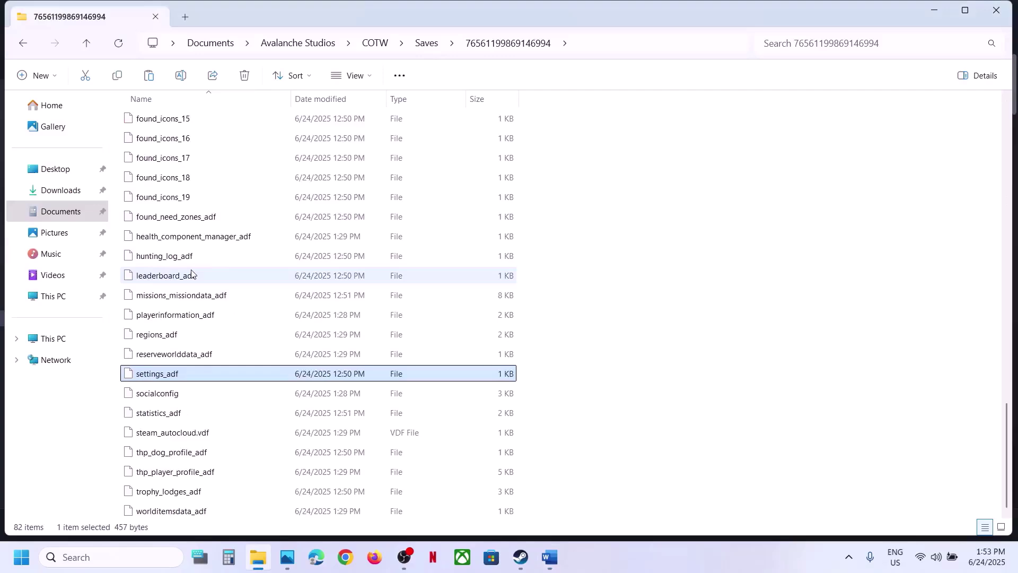
key("alt+Tab")
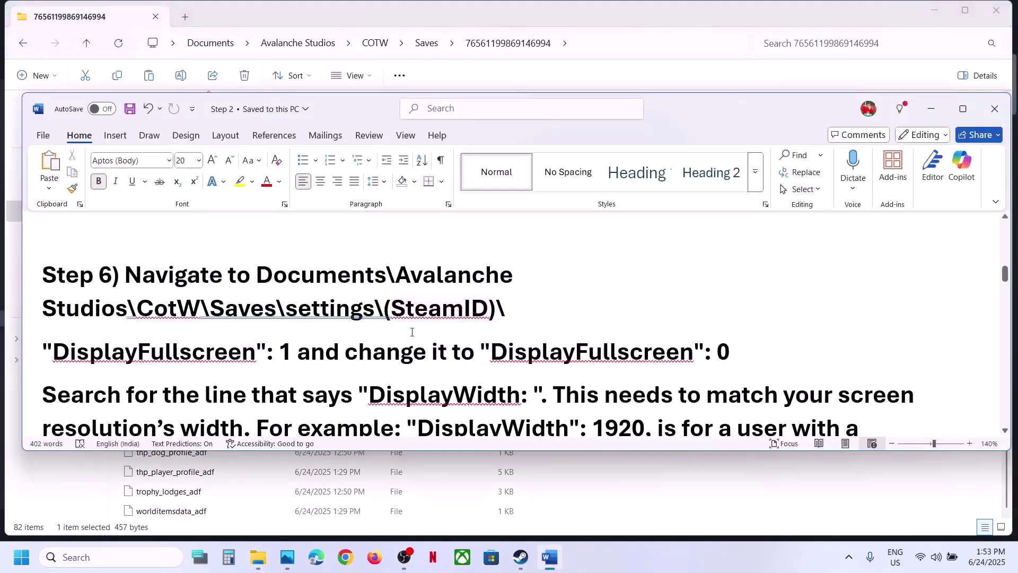
key("alt+Tab")
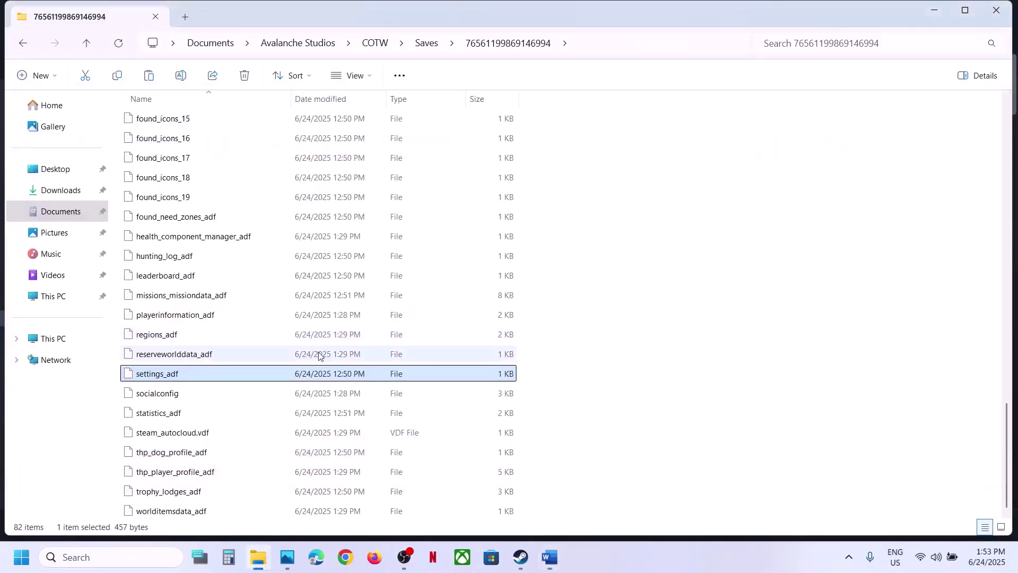
key("Down")
key("Down")
key("Down")
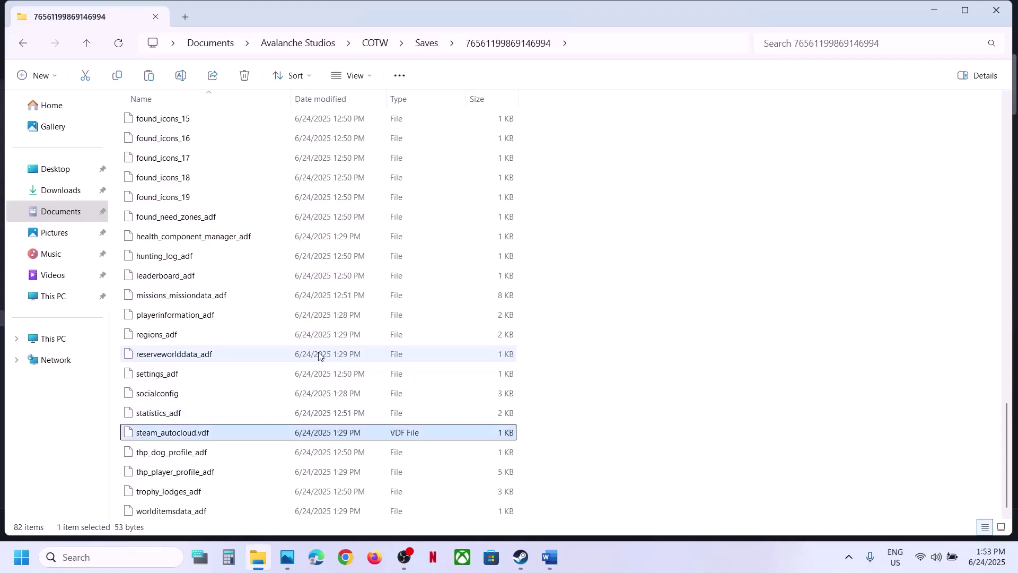
- Open settings_adf in Notepad just once to examine its contents, and close it
key("Home")
key("s")
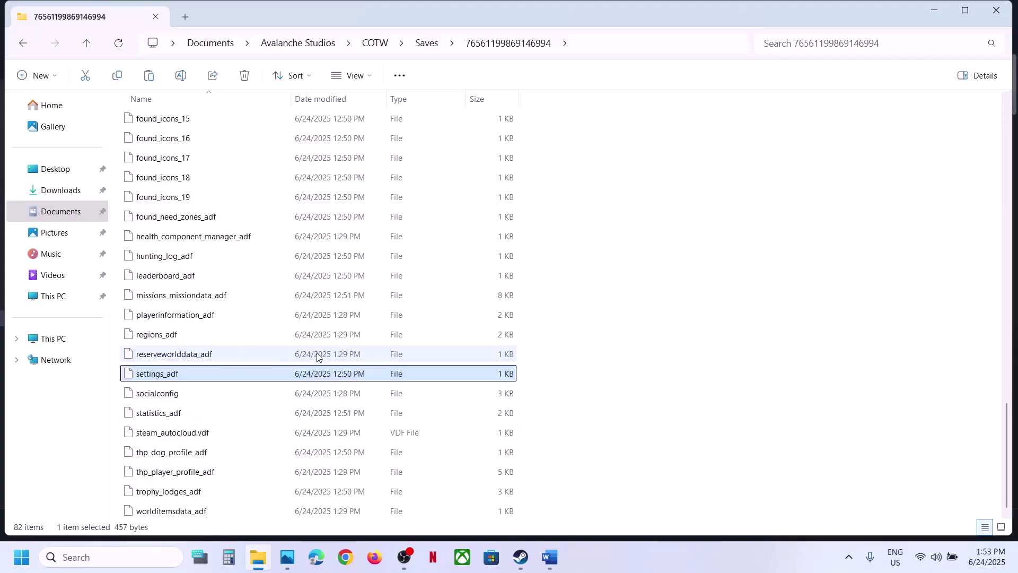
right_click(207, 372)
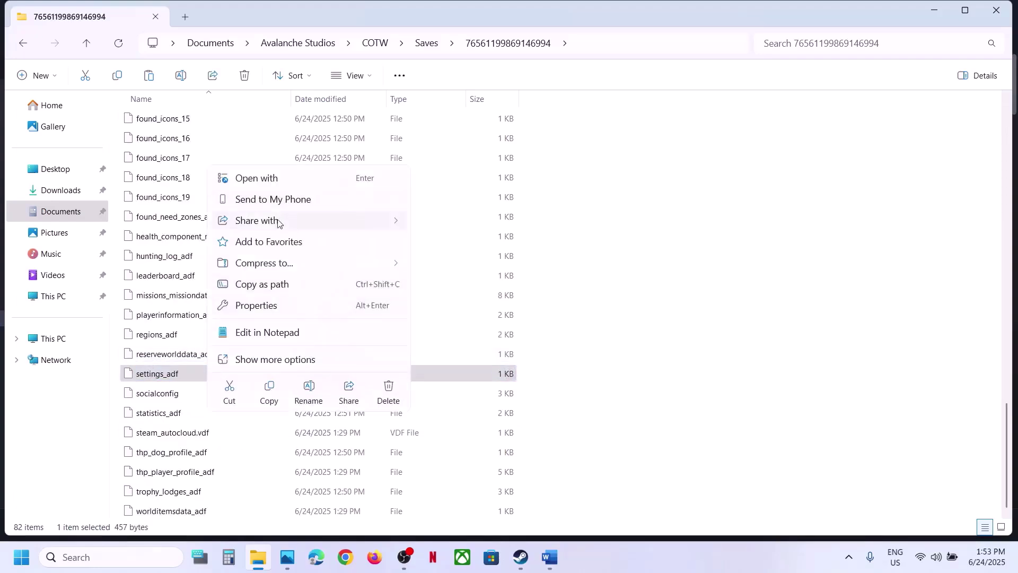
left_click(267, 187)
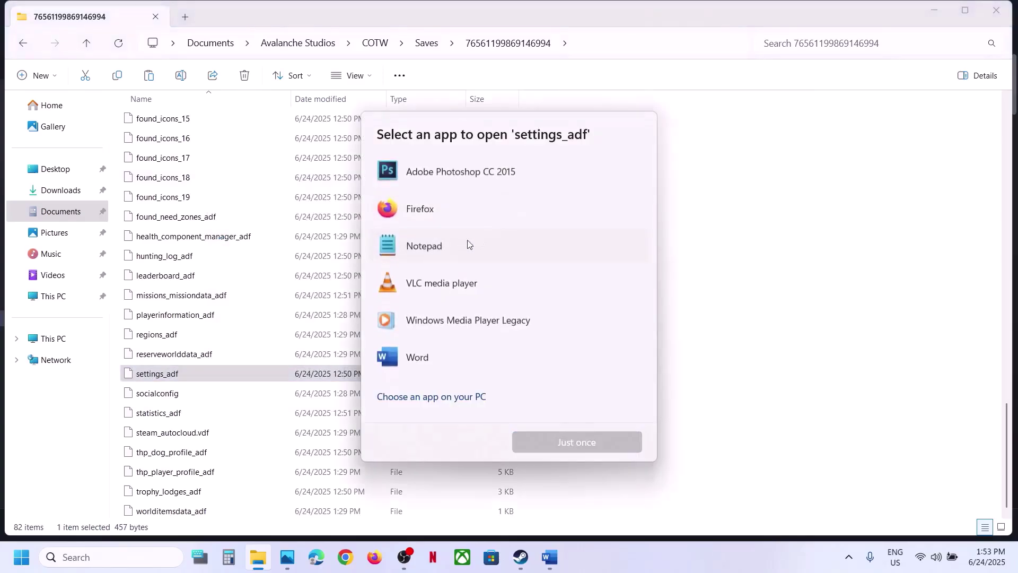
double_click(439, 258)
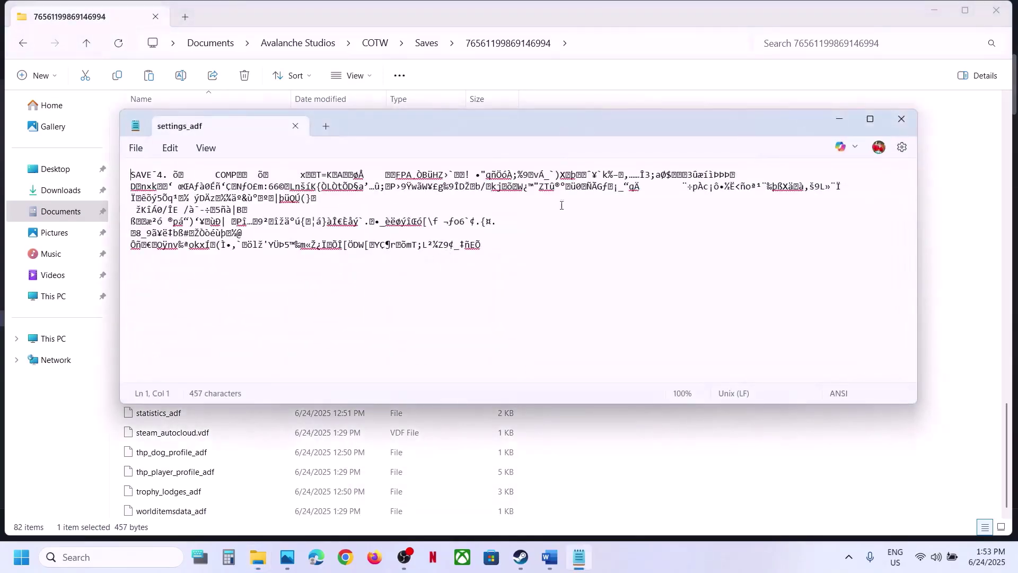
left_click(901, 122)
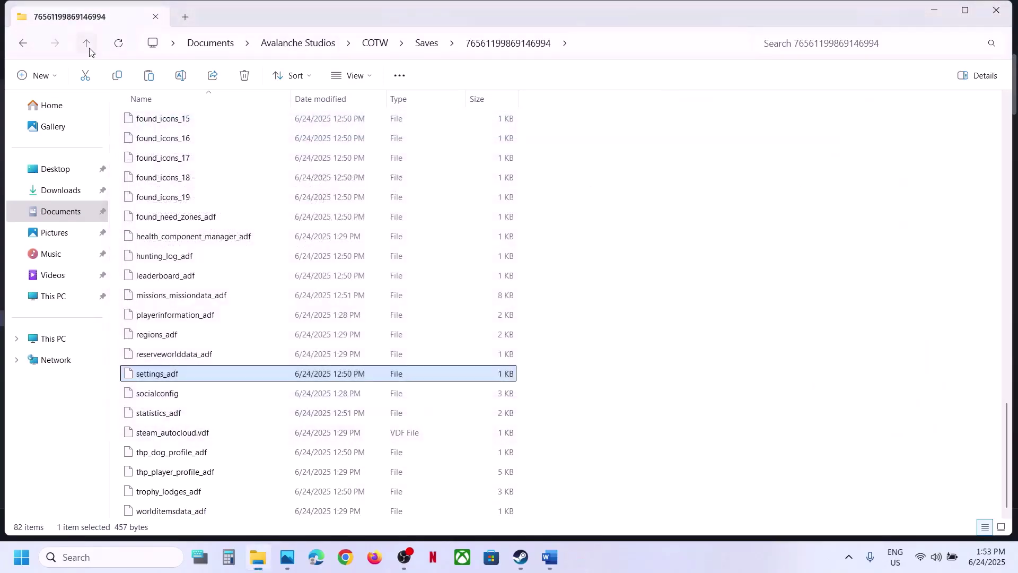
- Go back up to Avalanche Studios and open the Steam ID folder under theHunter Call of the Wild, Saves, settings
left_click(88, 47)
left_click(89, 48)
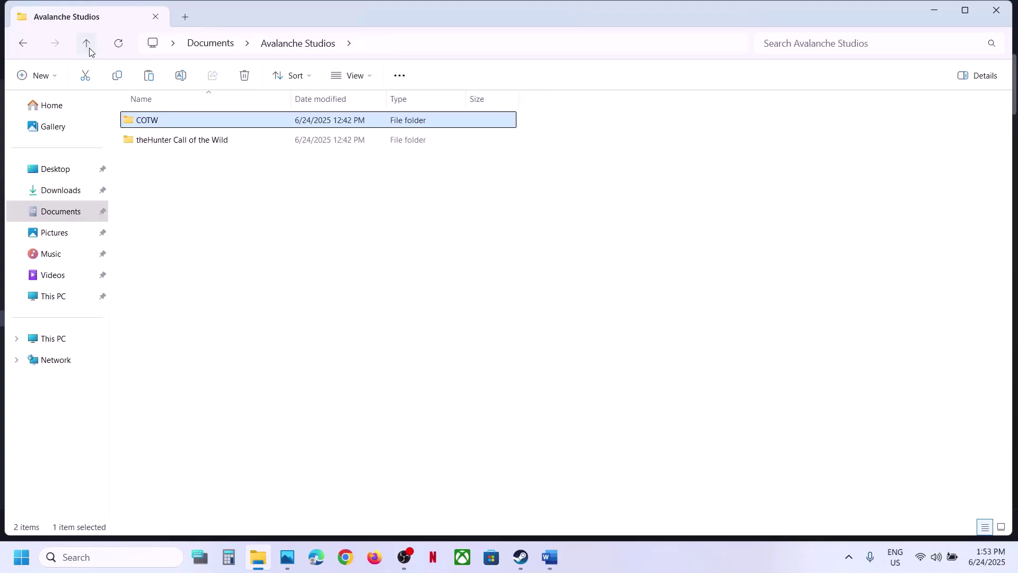
left_click(217, 141)
double_click(221, 141)
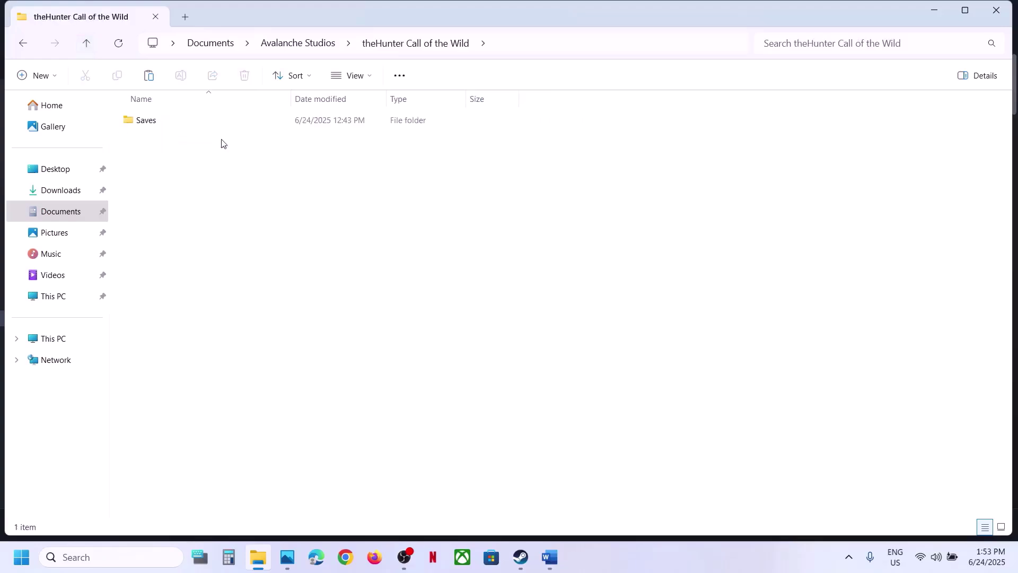
double_click(152, 126)
double_click(182, 122)
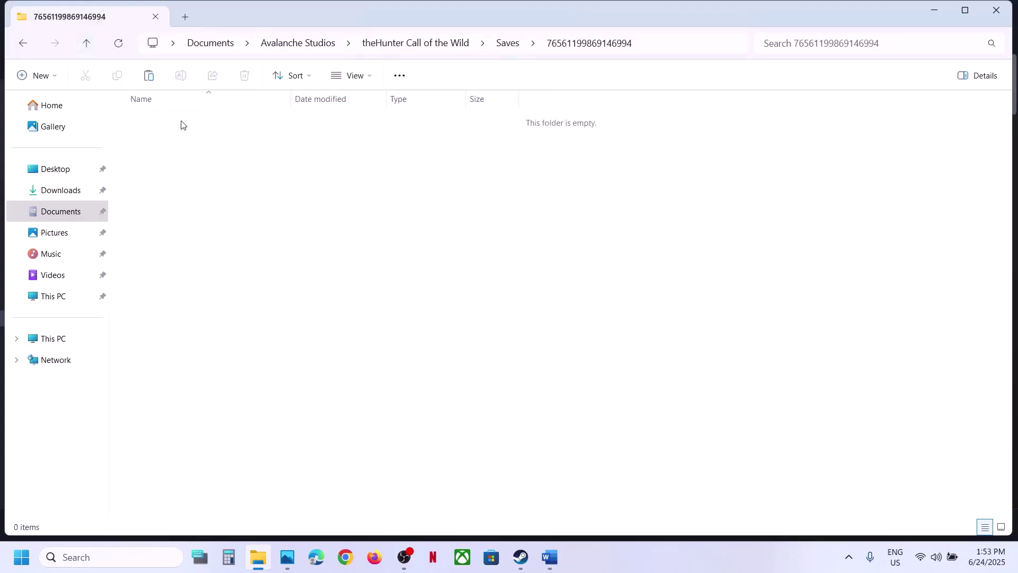
left_click(86, 46)
double_click(152, 138)
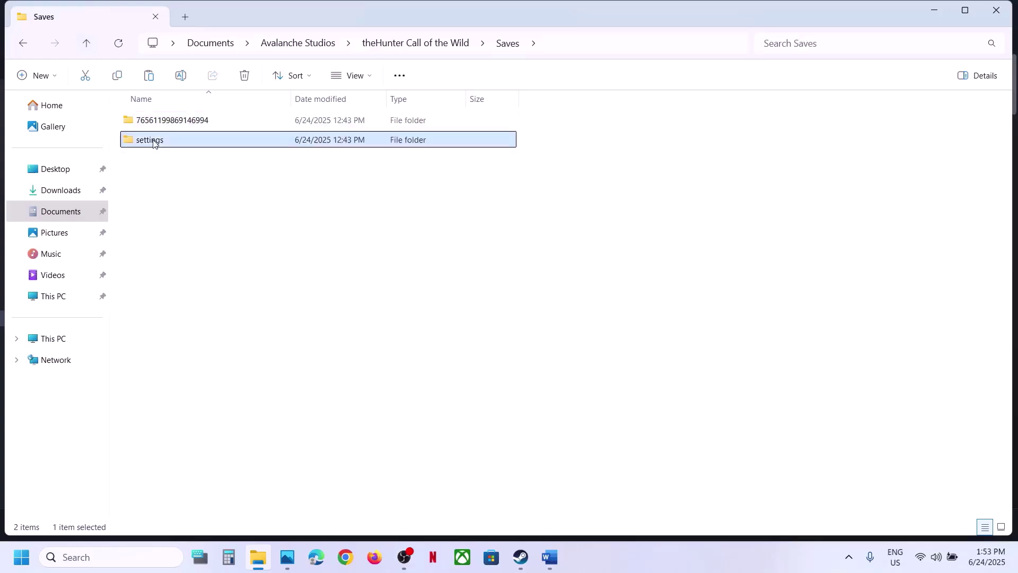
double_click(199, 125)
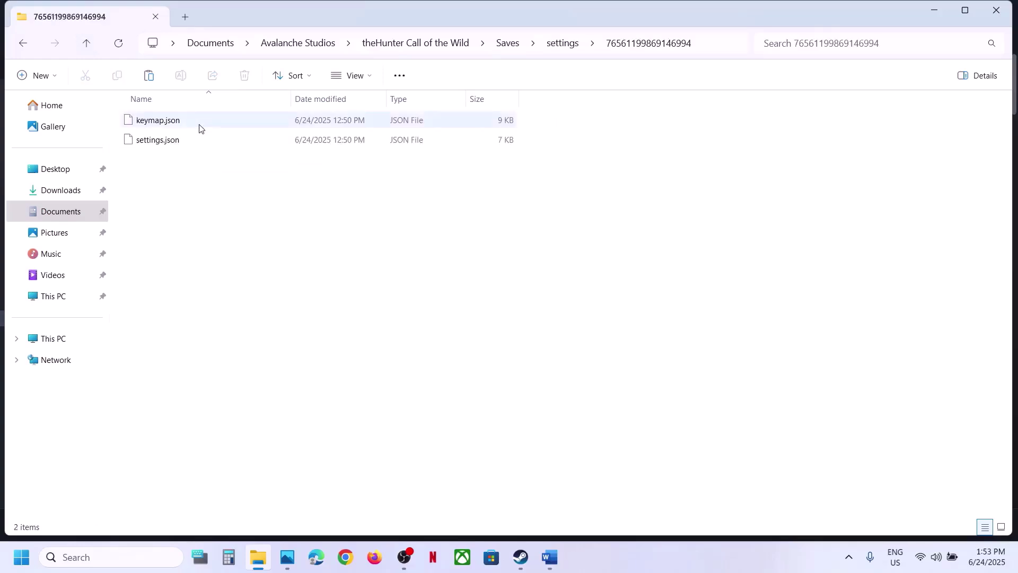
- Open settings.json with Notepad for this one time only
left_click(159, 149)
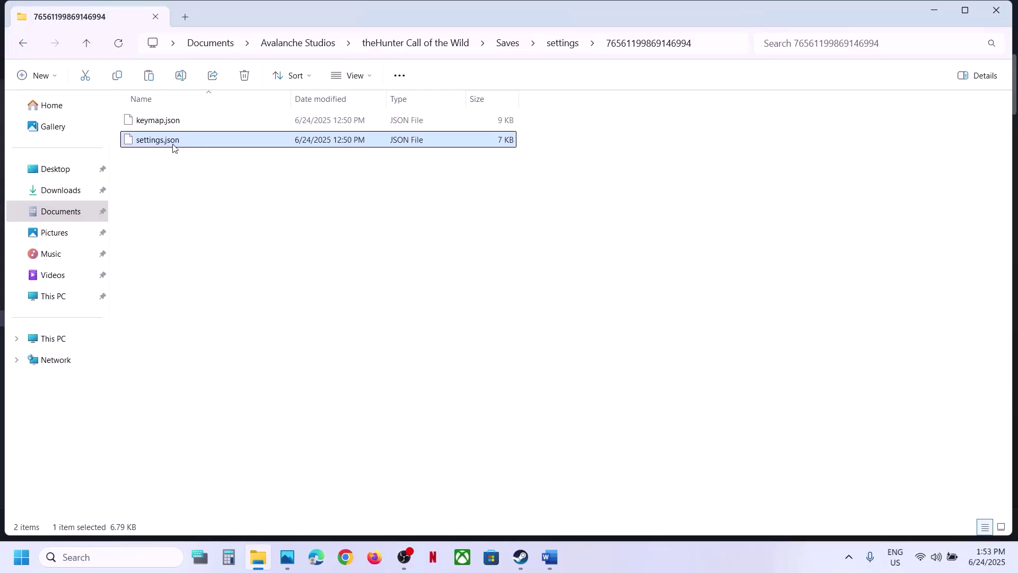
right_click(175, 147)
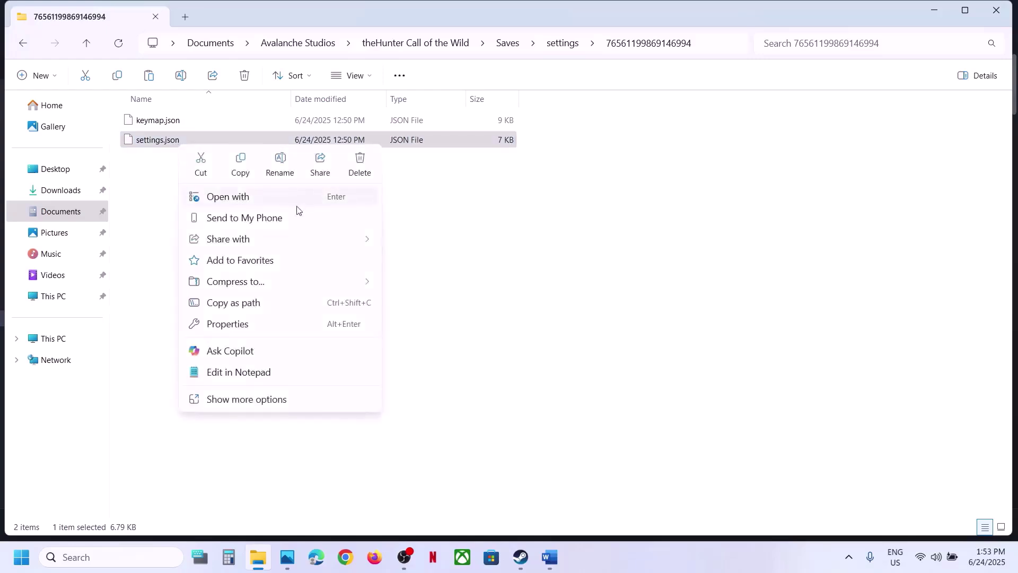
left_click(271, 200)
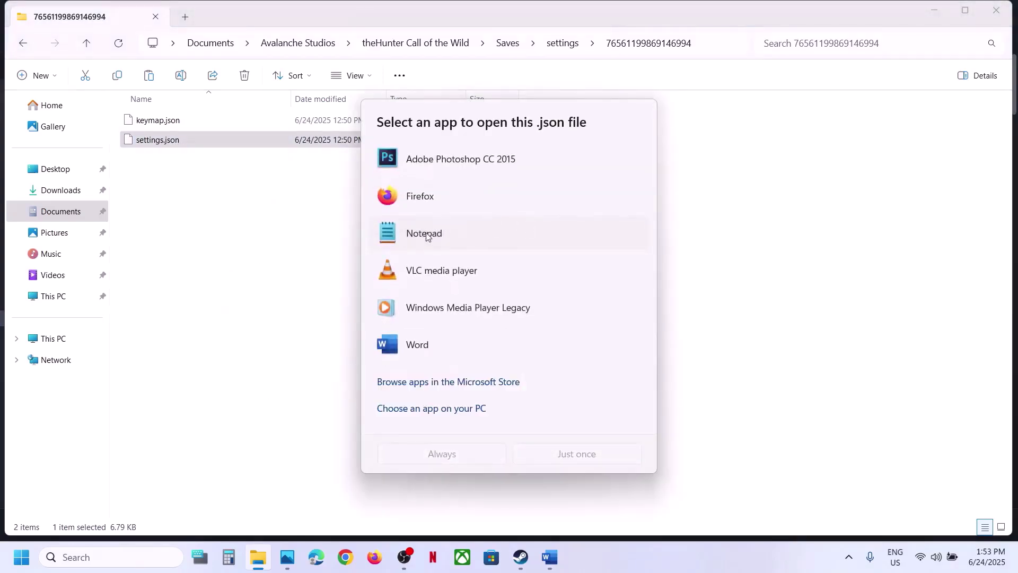
left_click(427, 236)
left_click(549, 458)
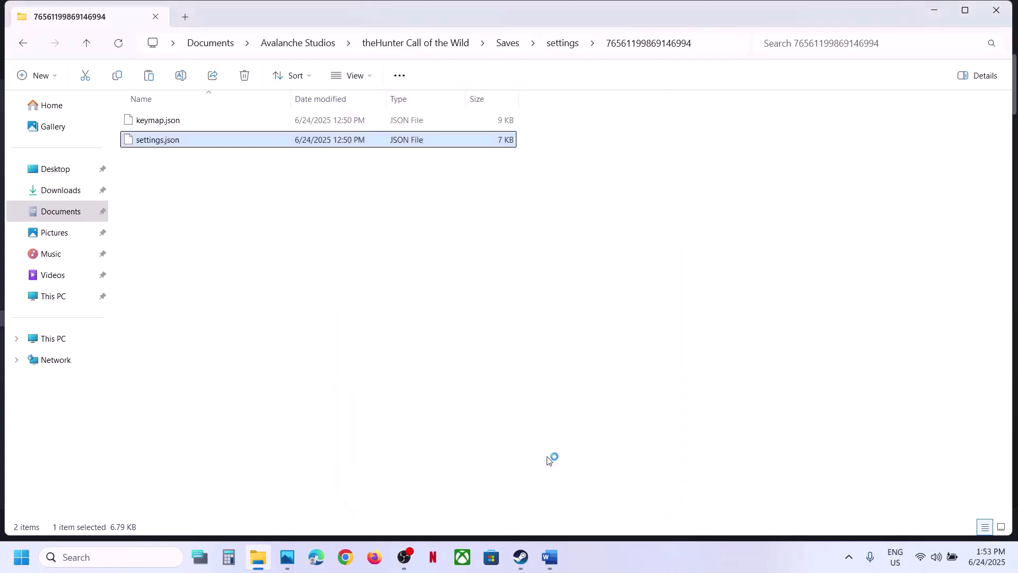
- Switch to the Word document and read the DisplayFullscreen, DisplayWidth and DisplayHeight instructions in Step 6
left_click(548, 554)
scroll(394, 334, "down", 2)
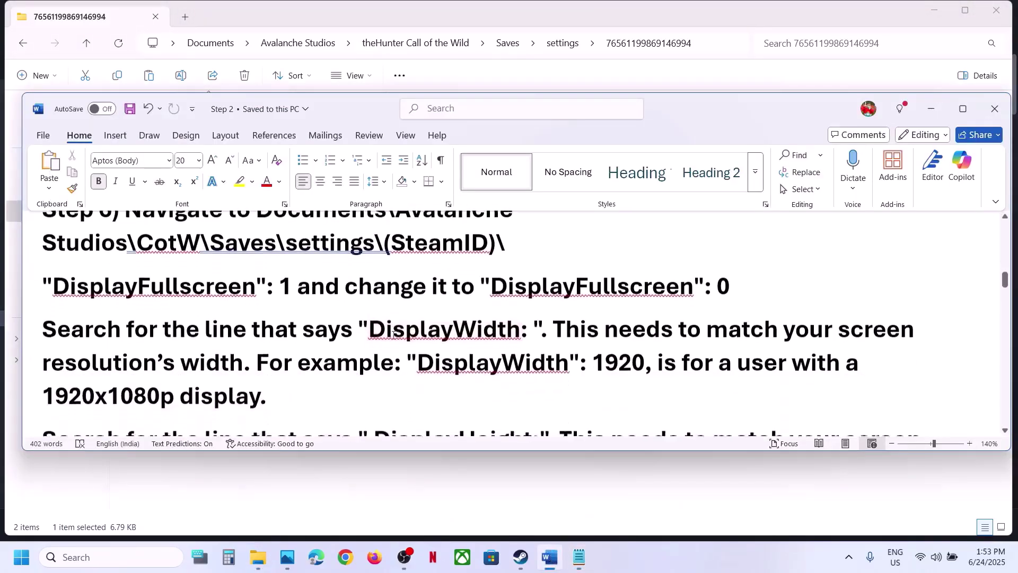
scroll(393, 333, "down", 1)
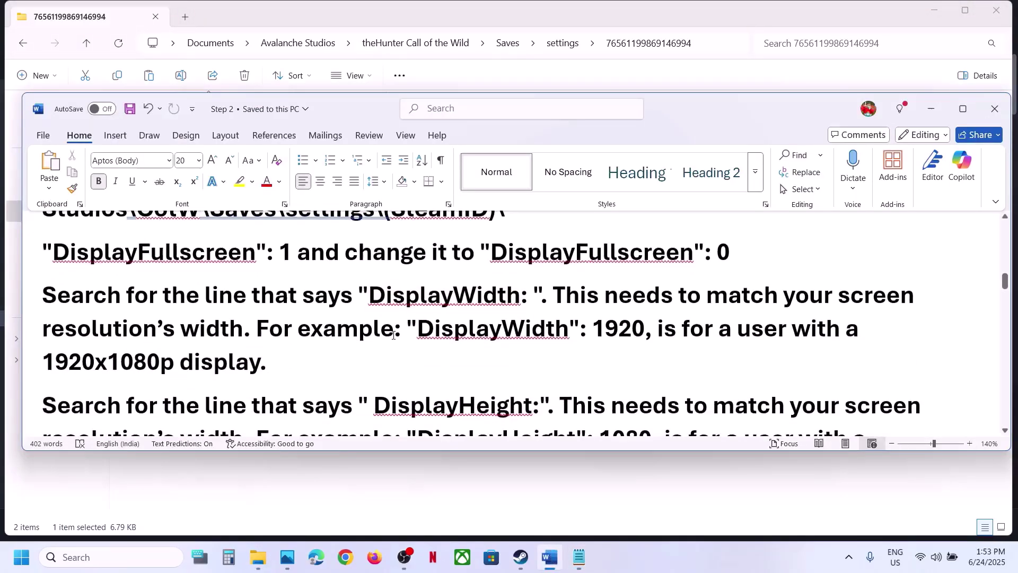
- Switch to settings.json in Notepad and search for "display" to locate the DisplayFullscreen line
left_click(578, 557)
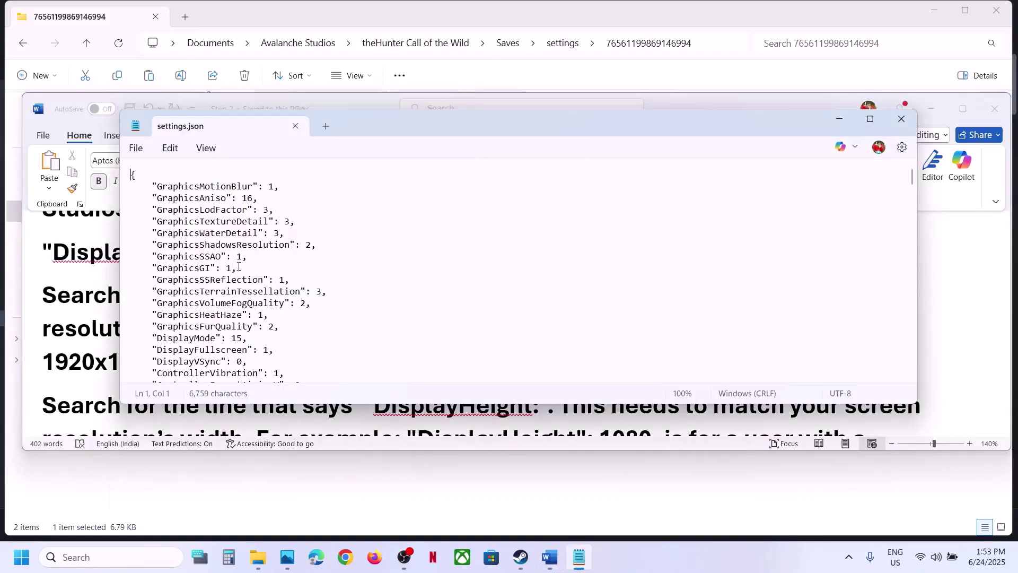
key("ctrl+f")
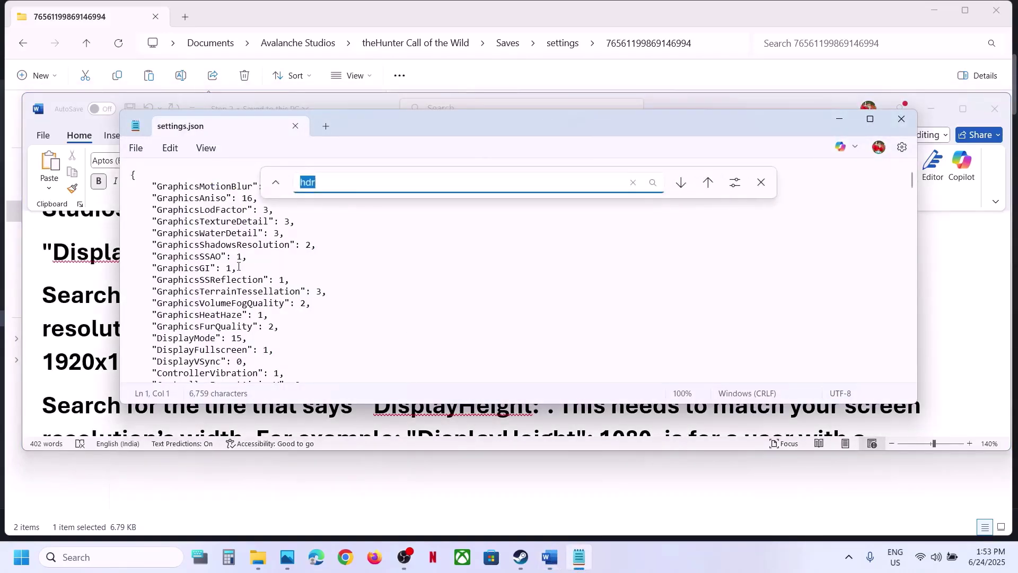
type("display")
key("Return")
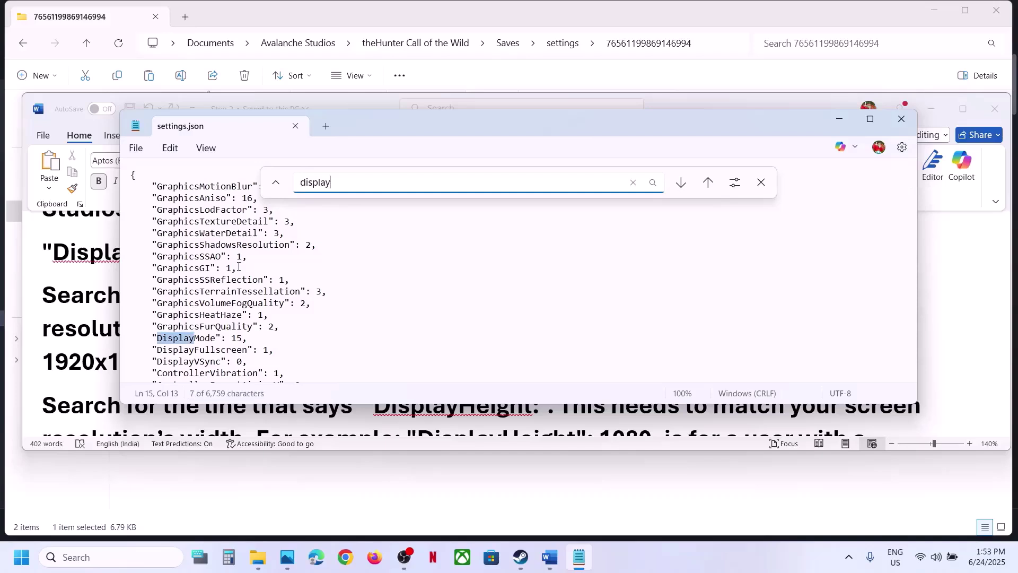
key("Return")
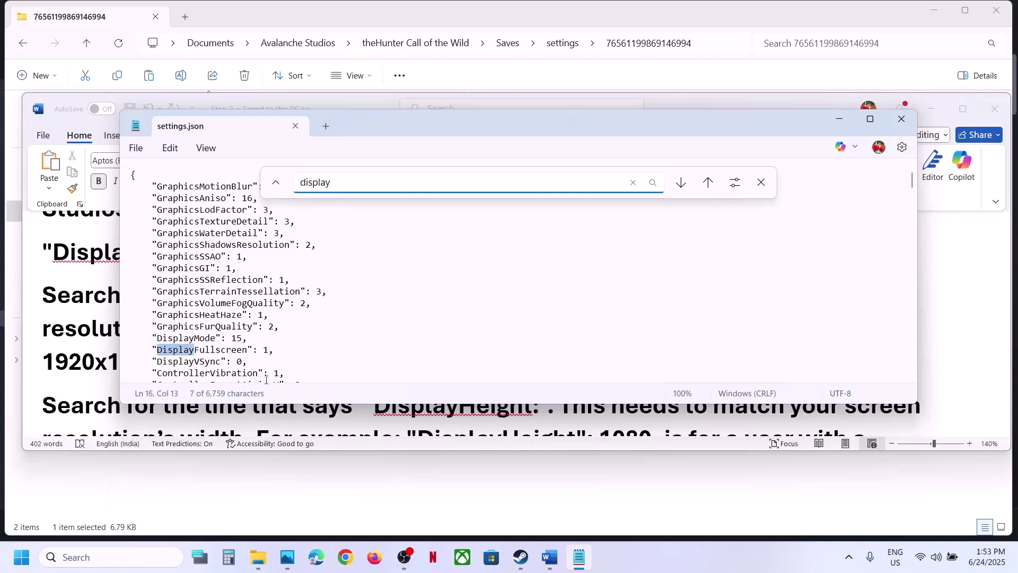
- Set DisplayFullscreen to 0 and save settings.json
left_click(269, 352)
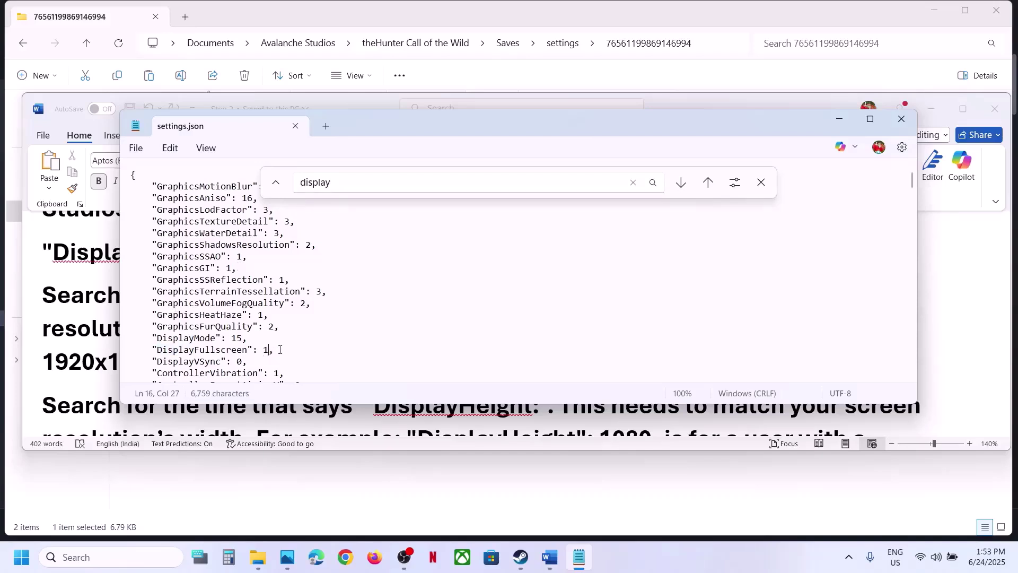
key("BackSpace")
type("0")
left_click(135, 149)
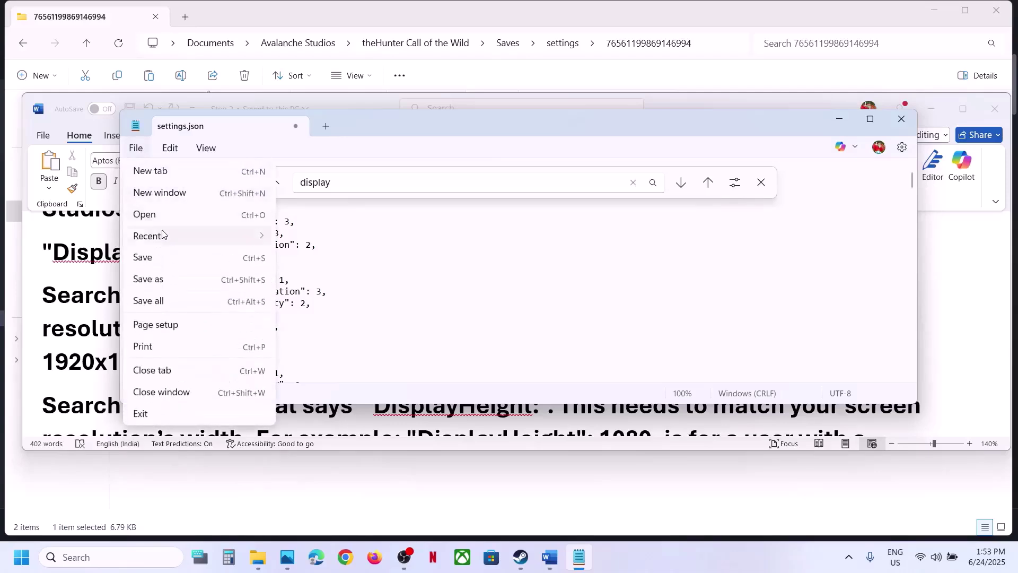
left_click(147, 257)
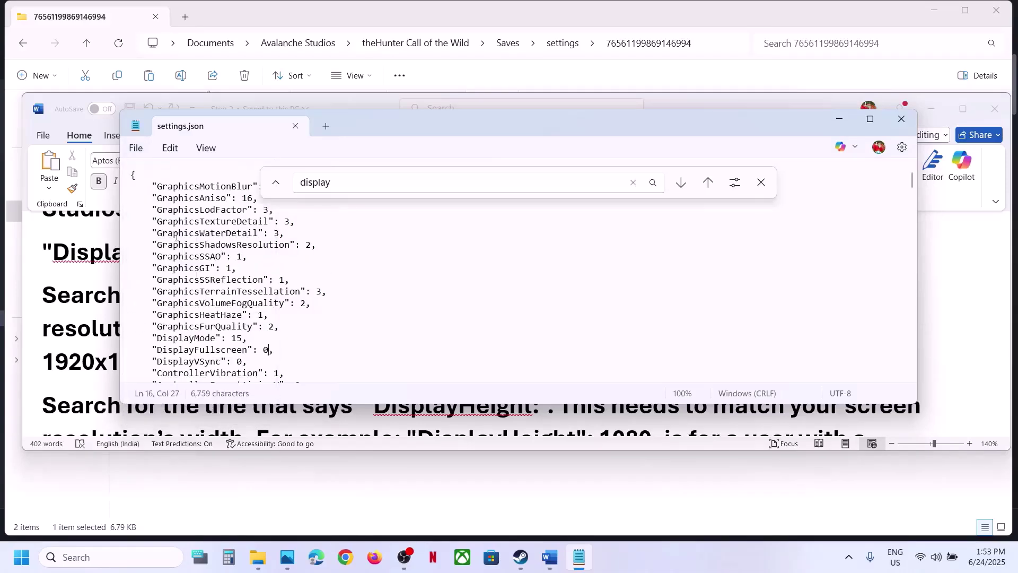
- Copy the term DisplayWidth from Step 6 in the Word document and search settings.json for it in Notepad
left_click(98, 286)
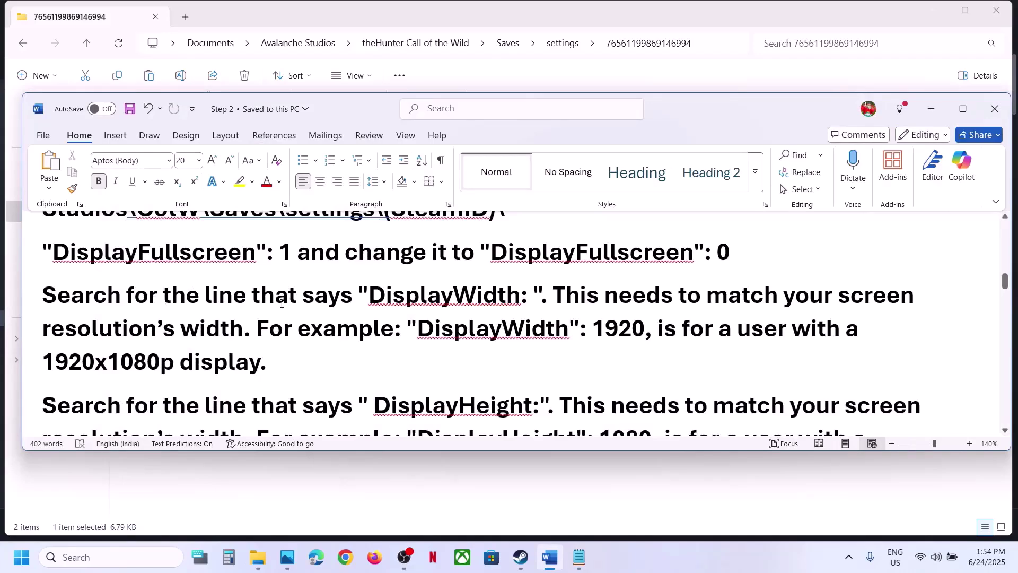
double_click(377, 295)
left_click_drag(374, 295, 520, 299)
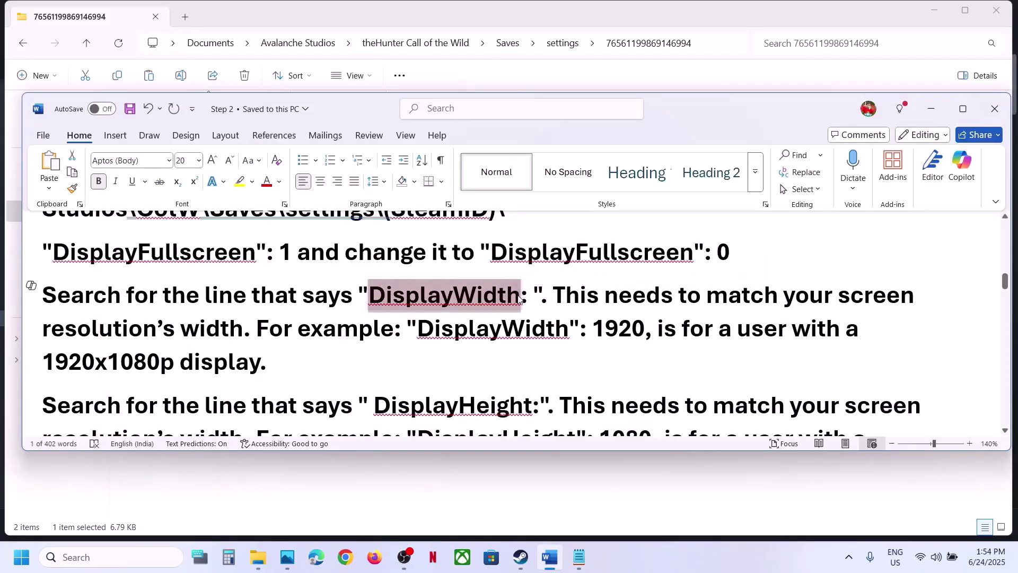
key("ctrl+c")
key("alt+Tab")
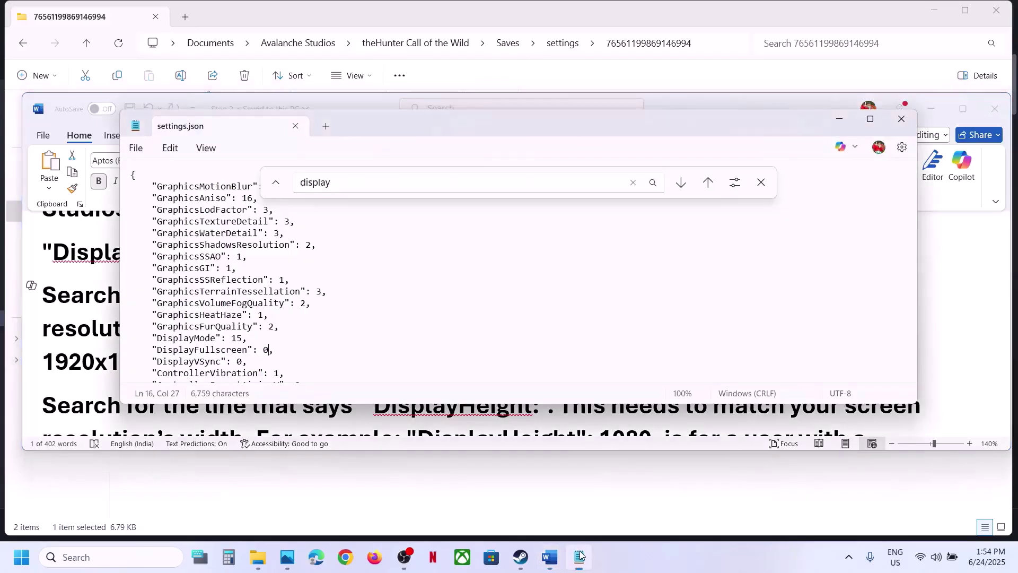
left_click(356, 180)
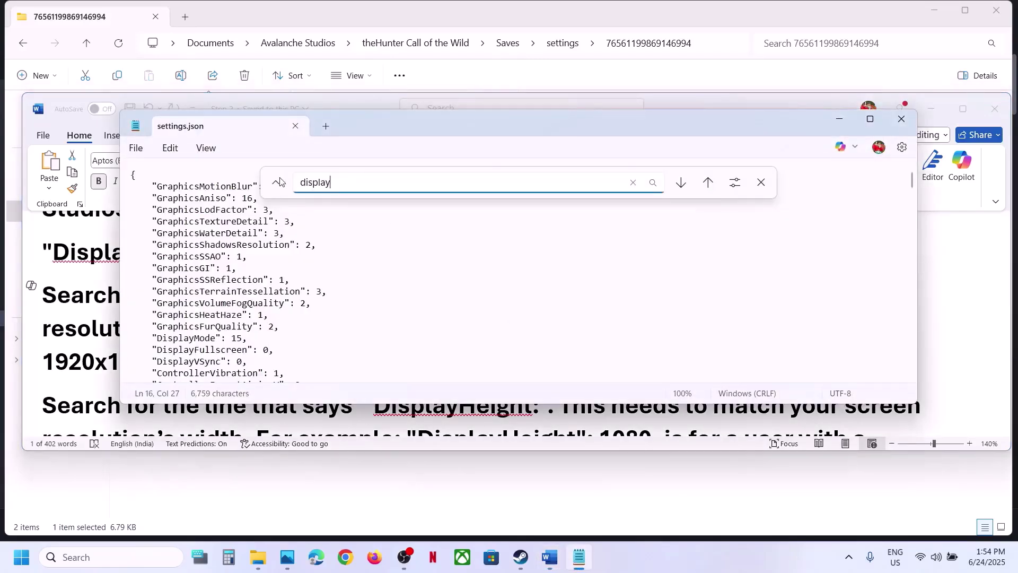
key("ctrl+a")
key("ctrl+v")
key("Return")
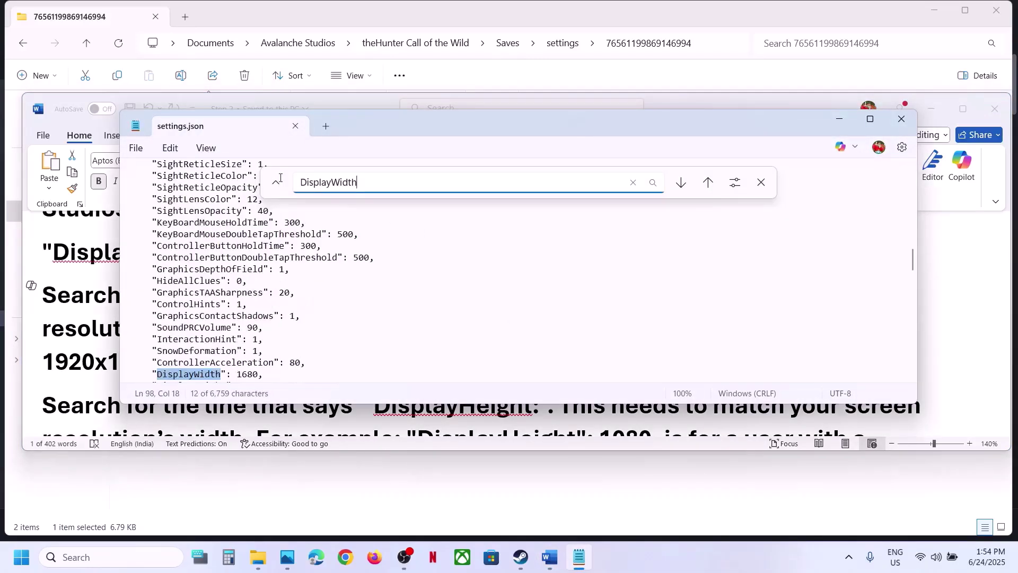
- Set the DisplayWidth value in settings.json to 1920
scroll(242, 310, "down", 2)
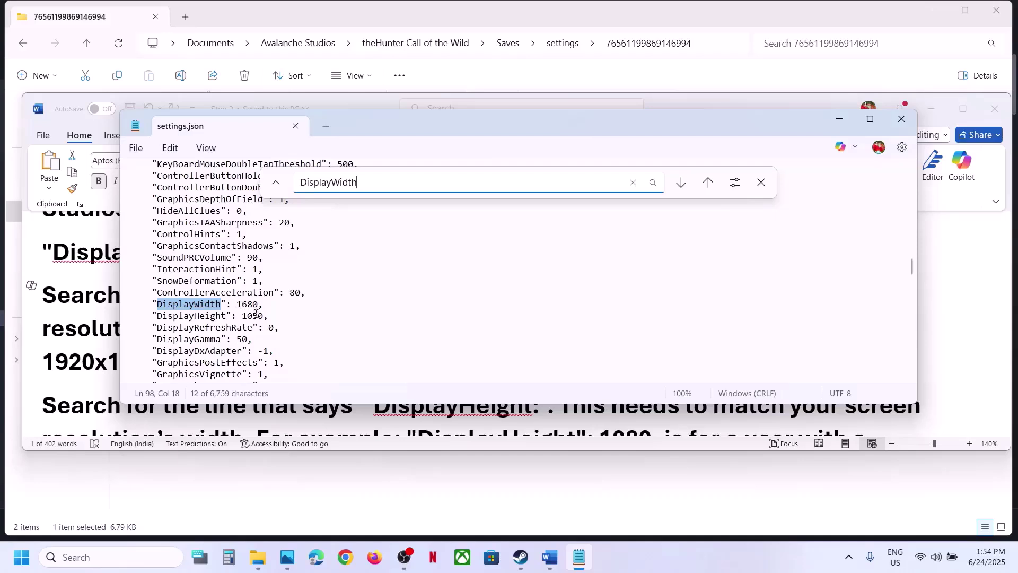
left_click_drag(258, 305, 240, 304)
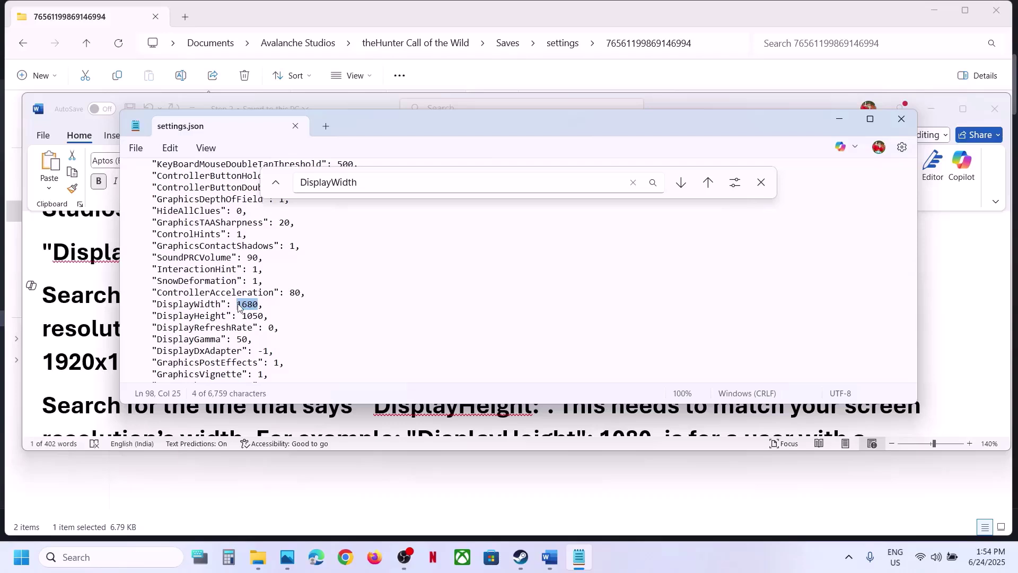
type("1")
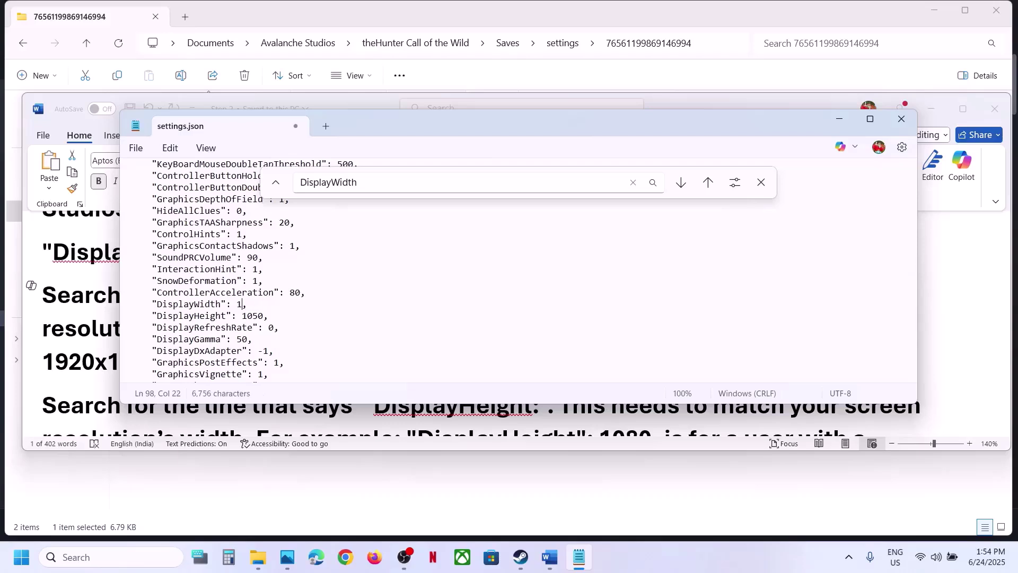
type("920")
- Set the DisplayHeight value to 1080 and save settings.json
left_click_drag(264, 316, 243, 316)
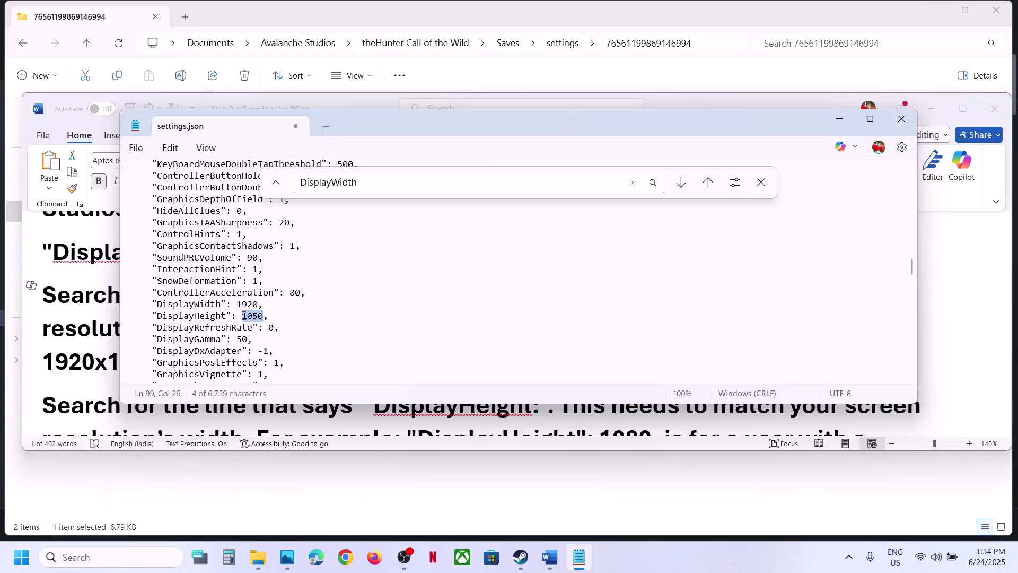
type("108")
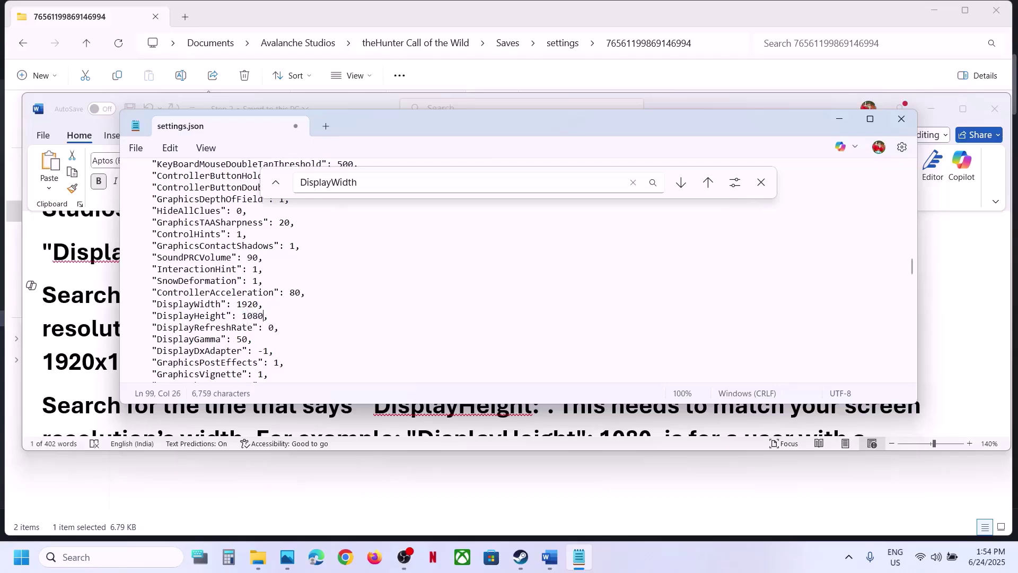
left_click(135, 148)
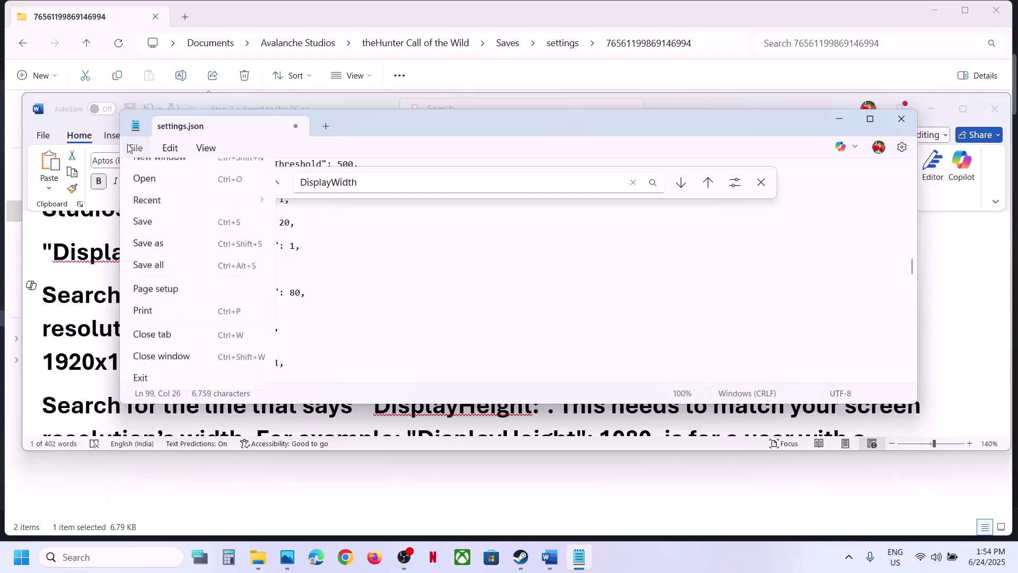
left_click(154, 258)
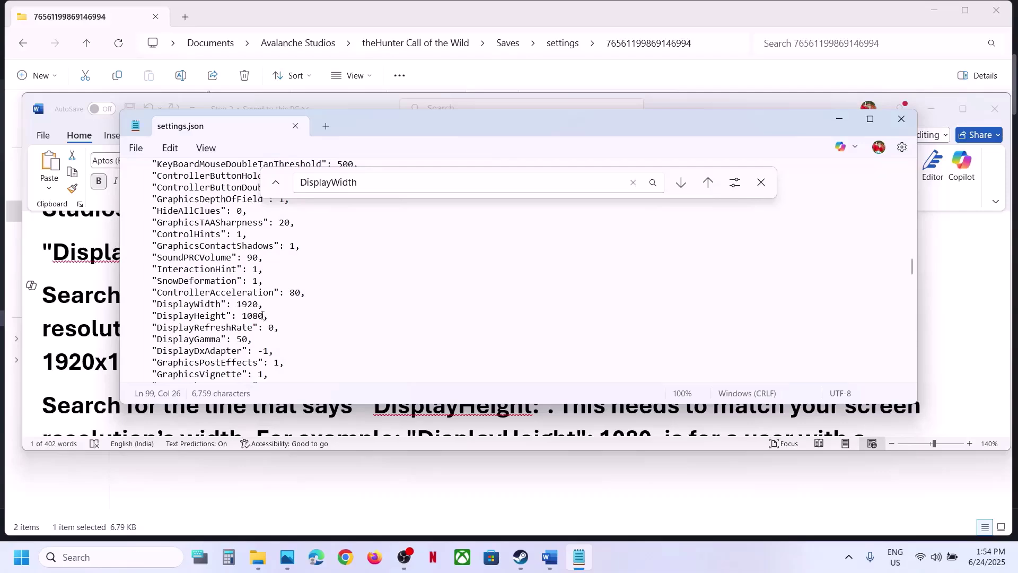
- Return to the Word document and highlight Step 7's instruction to delete the Settings folder in Documents
left_click(92, 342)
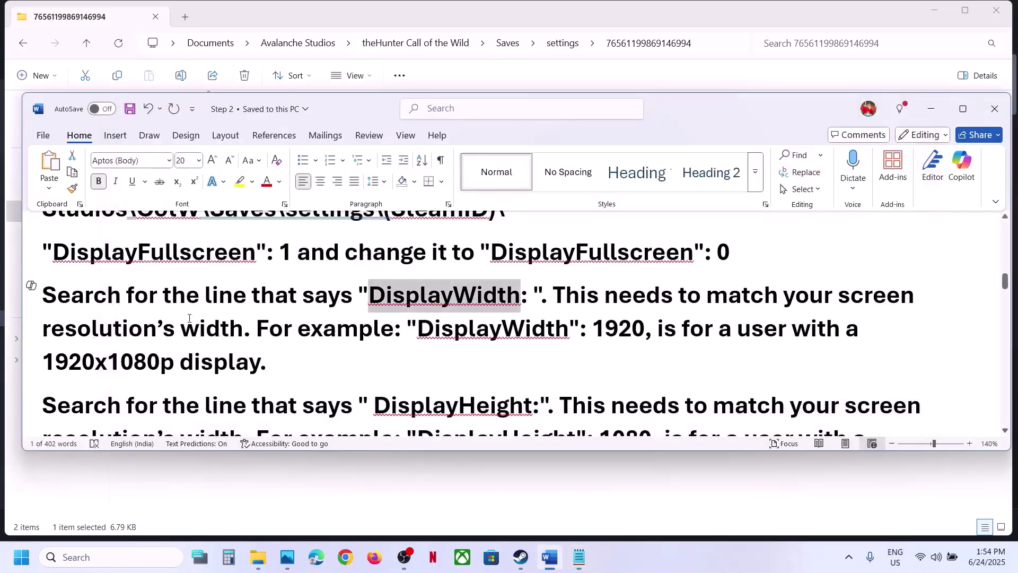
scroll(320, 312, "down", 5)
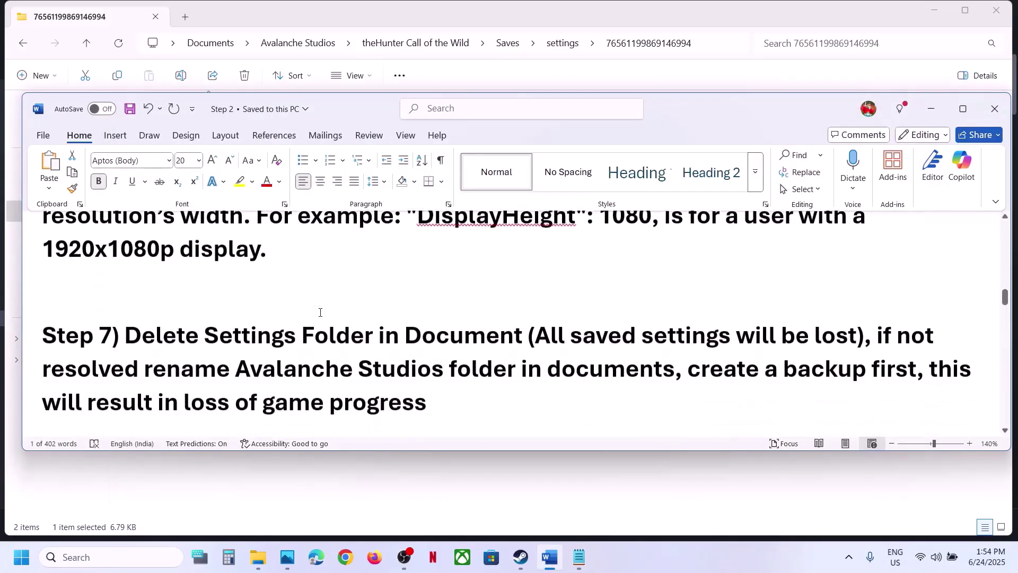
left_click_drag(141, 288, 523, 289)
- In File Explorer, open the Saves folder under Documents, Avalanche Studios, theHunter Call of the Wild
left_click(378, 11)
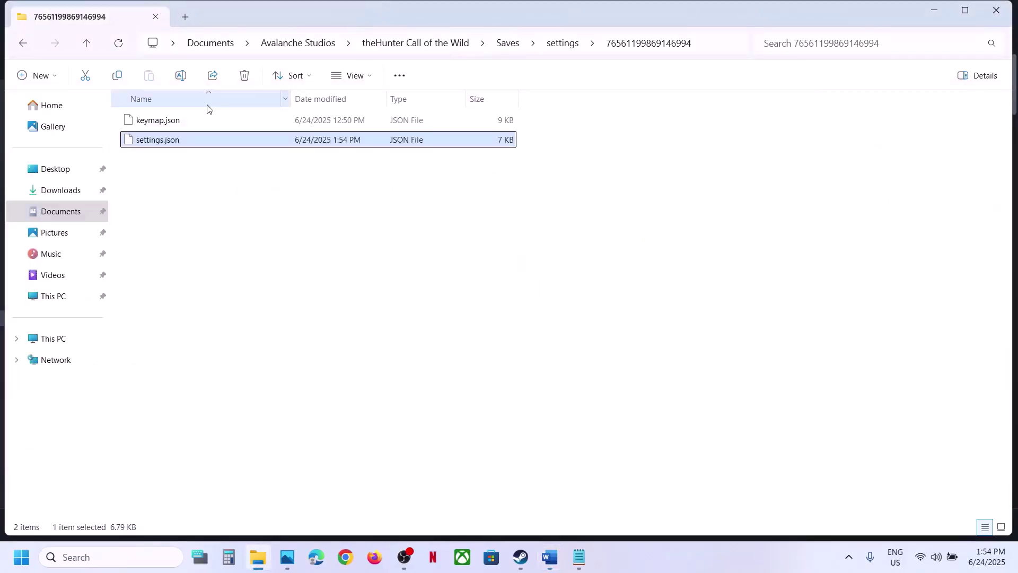
left_click(77, 213)
double_click(158, 141)
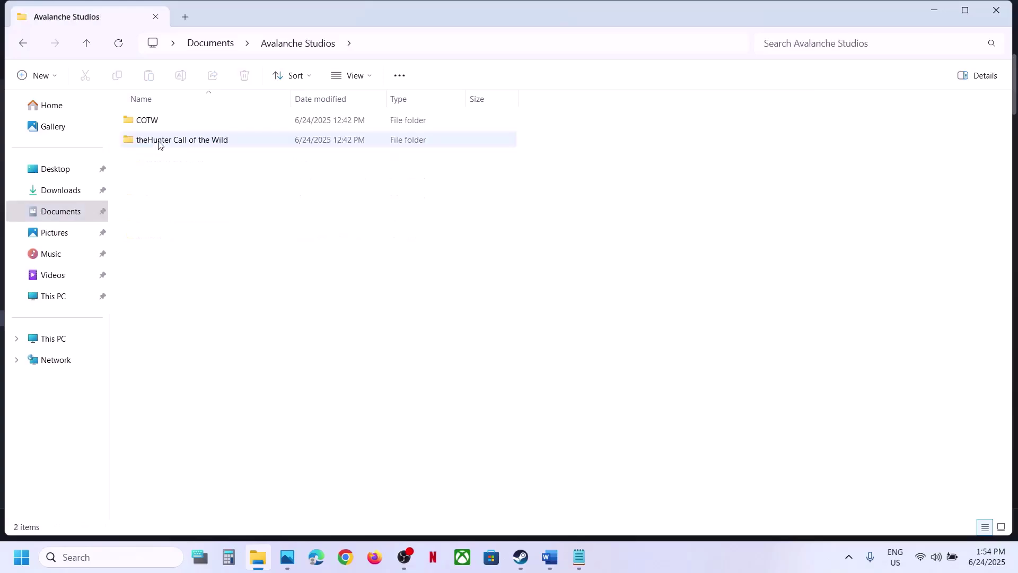
double_click(160, 140)
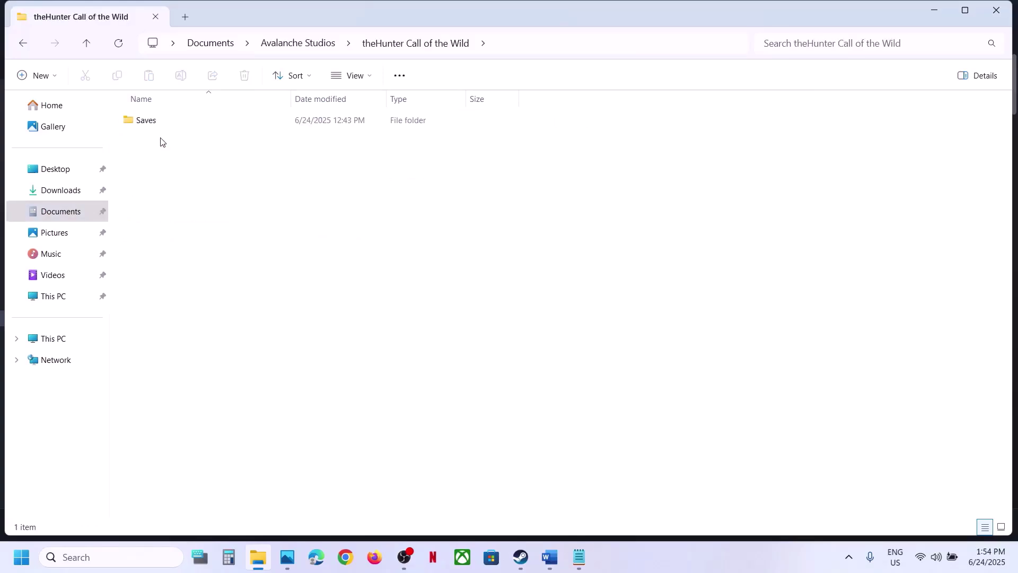
left_click(147, 121)
double_click(147, 120)
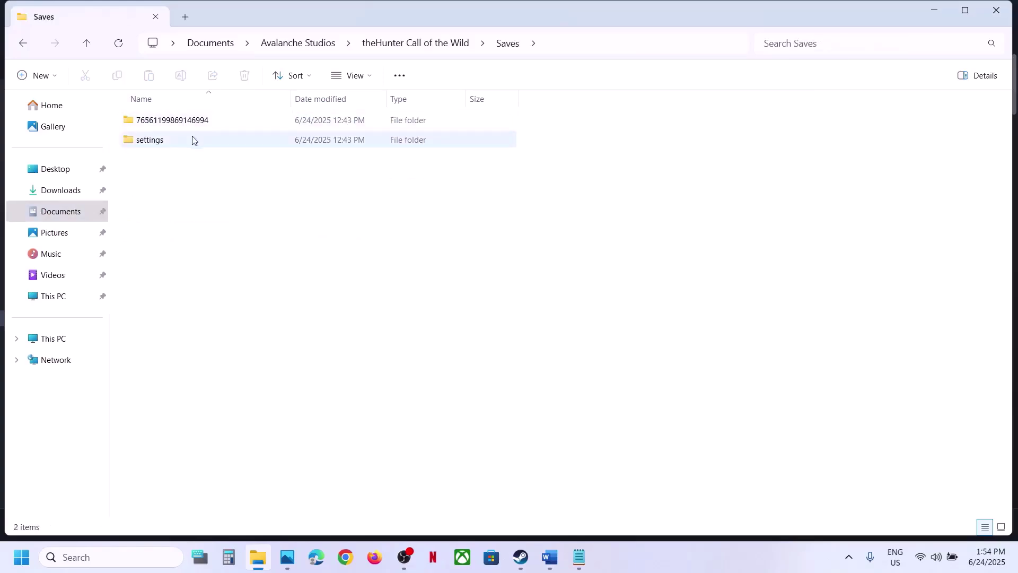
- Back up the settings folder by copying it to an empty area of the desktop, then return to the Saves folder
left_click(167, 147)
right_click(168, 149)
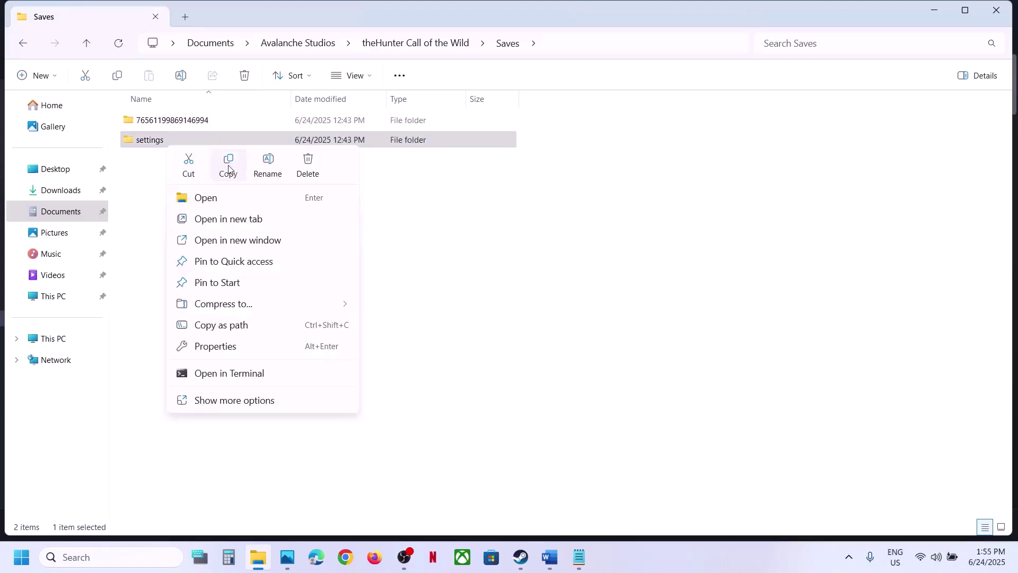
left_click(228, 165)
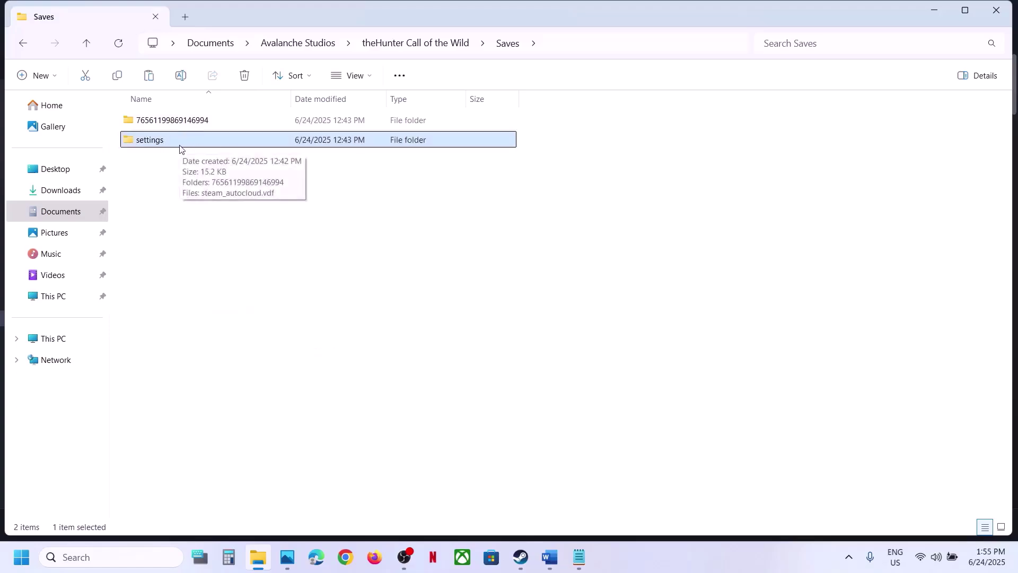
right_click(172, 142)
left_click(230, 161)
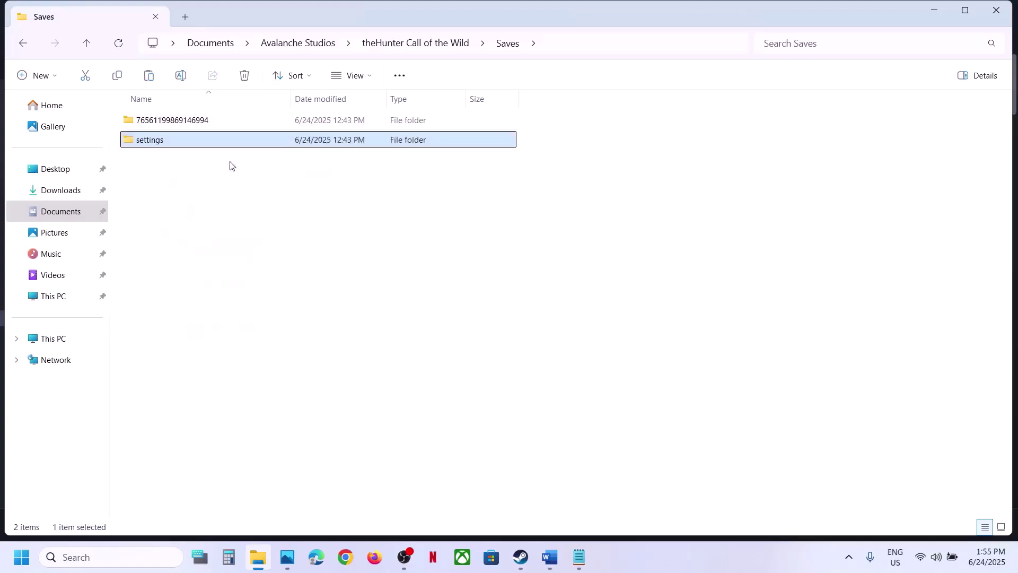
key("super+d")
key("ctrl+v")
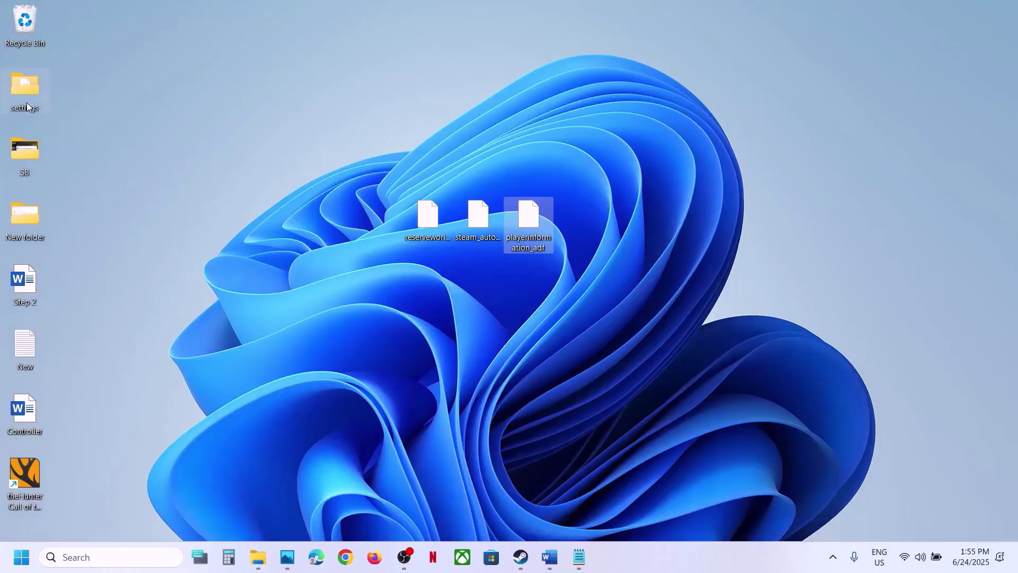
left_click_drag(27, 103, 295, 126)
key("super+d")
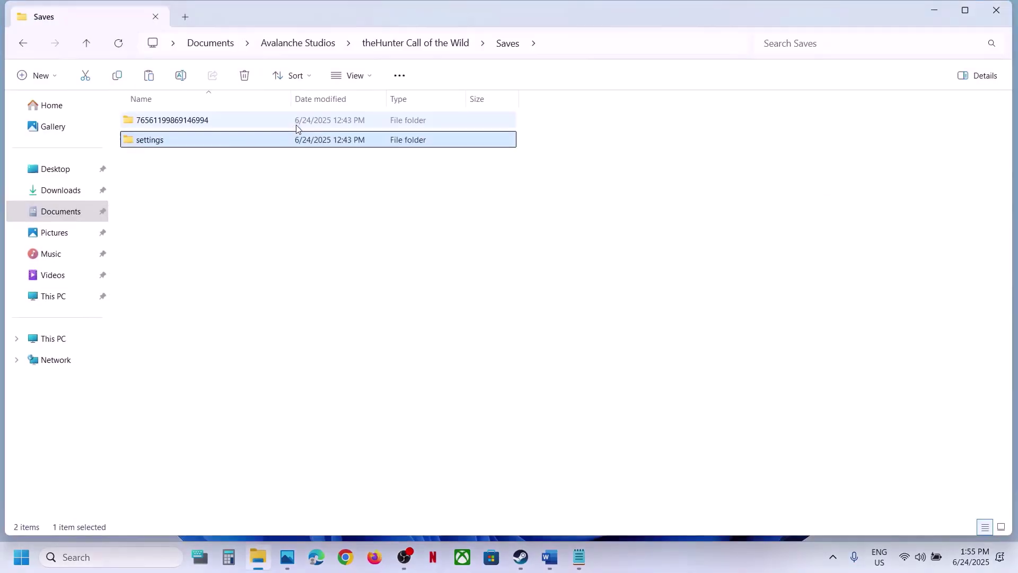
- Check the settings folder's delete option, then highlight Step 7's backup advice and game-progress warning in the Word document
right_click(165, 142)
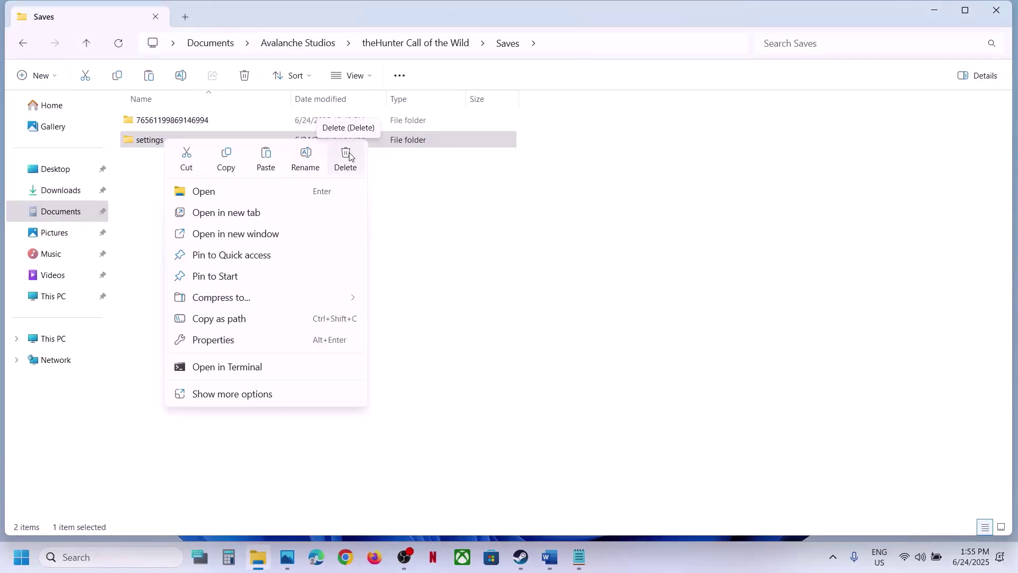
key("alt+Tab")
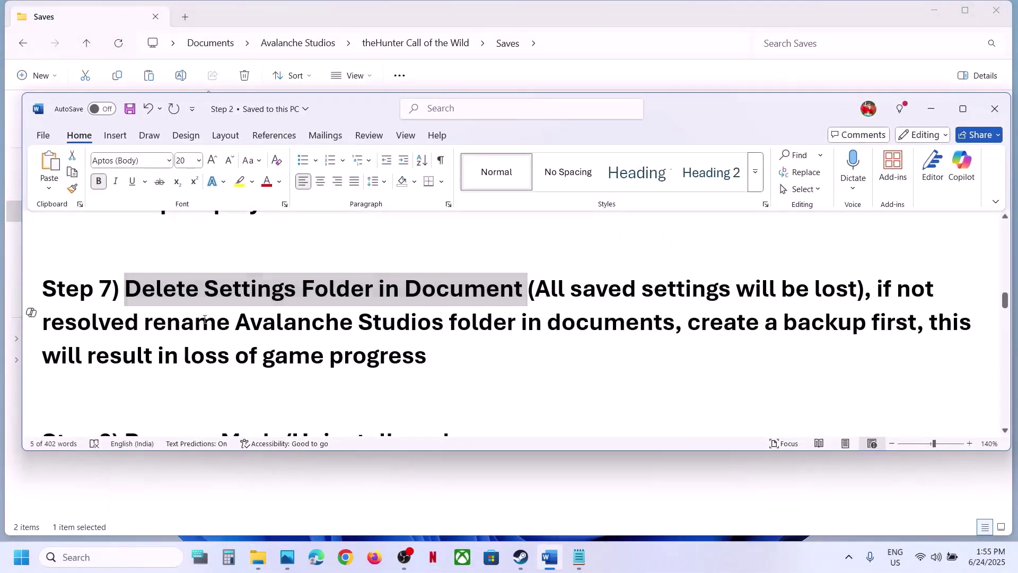
left_click_drag(115, 330, 929, 322)
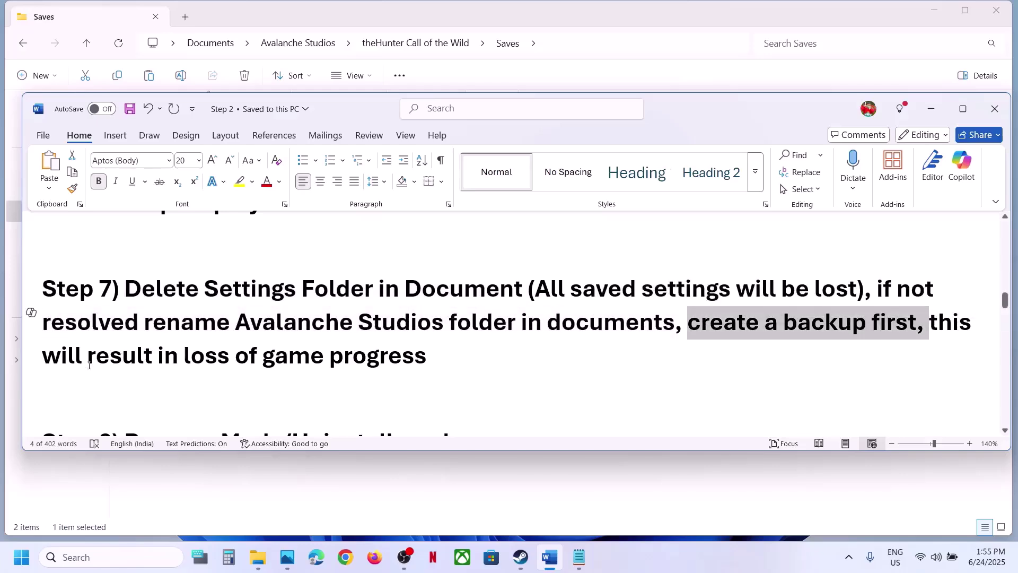
left_click_drag(62, 364, 444, 362)
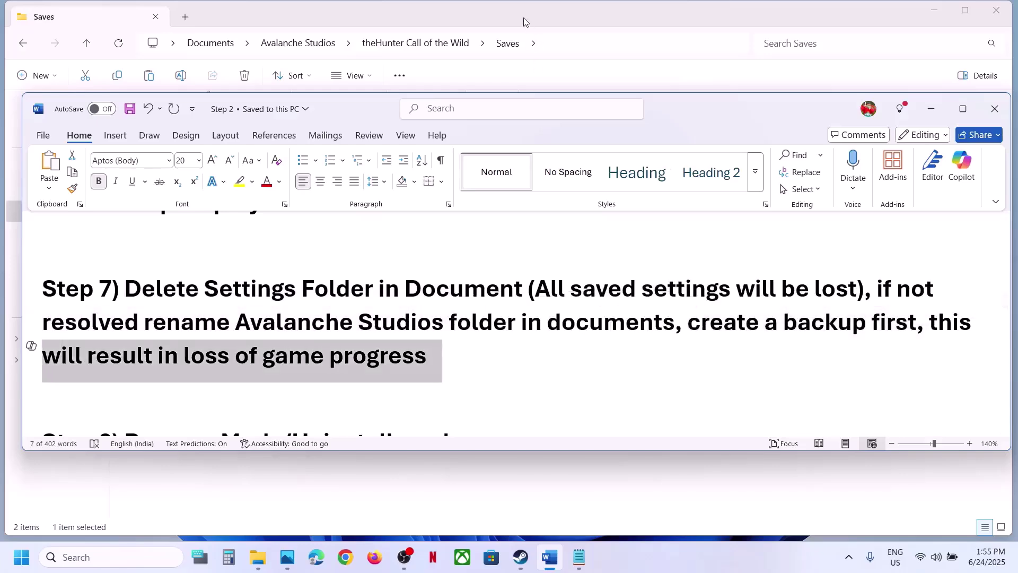
- Copy the Avalanche Studios folder from Documents to the desktop and place the copy beside the settings backup
left_click(495, 20)
left_click(59, 211)
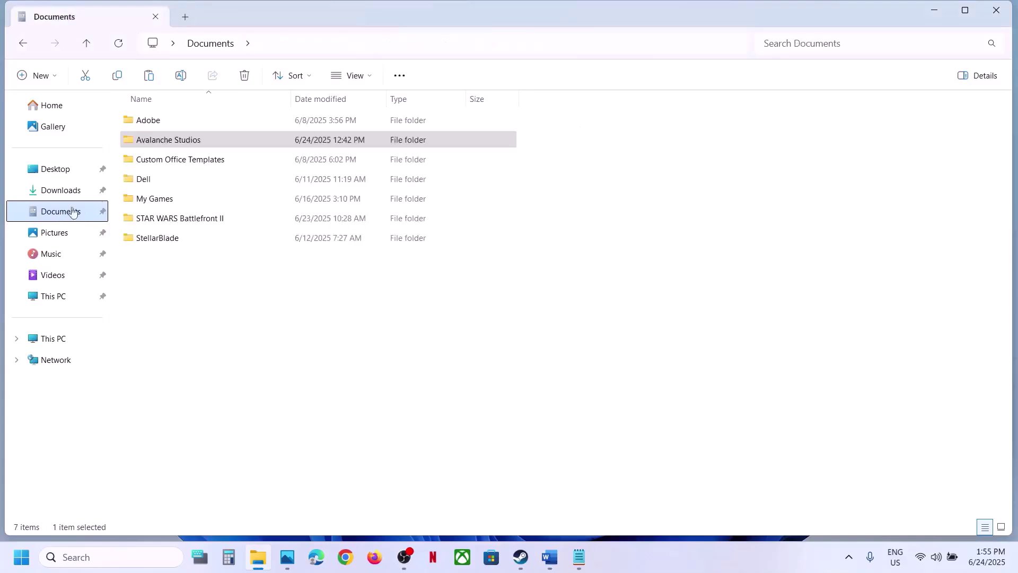
right_click(189, 145)
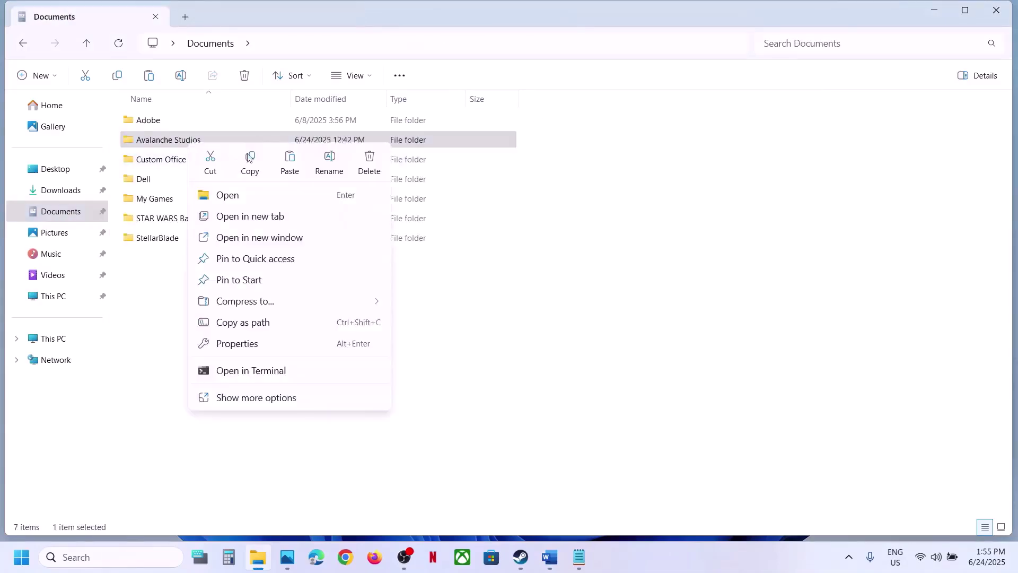
left_click(249, 161)
key("super+d")
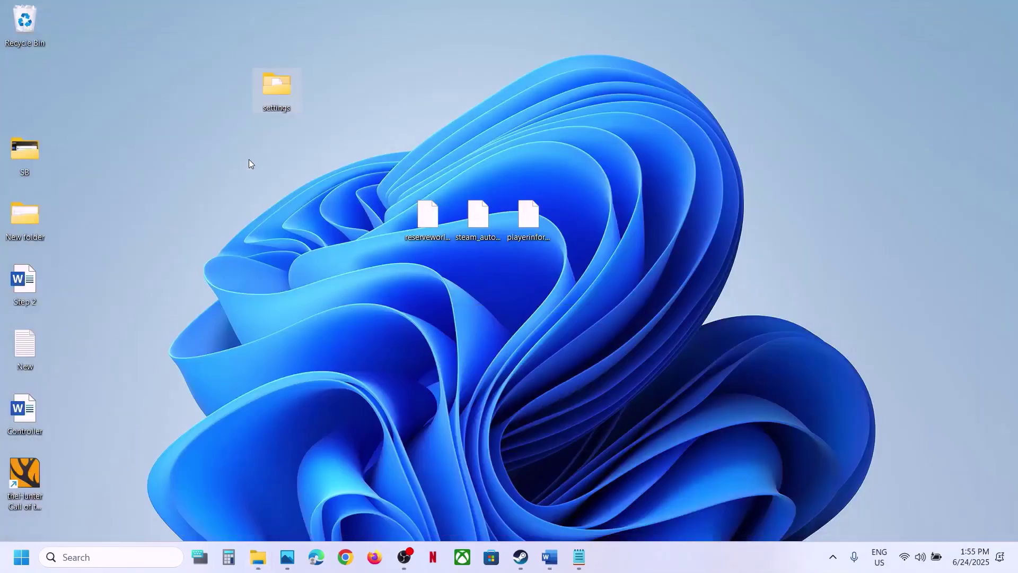
key("ctrl+v")
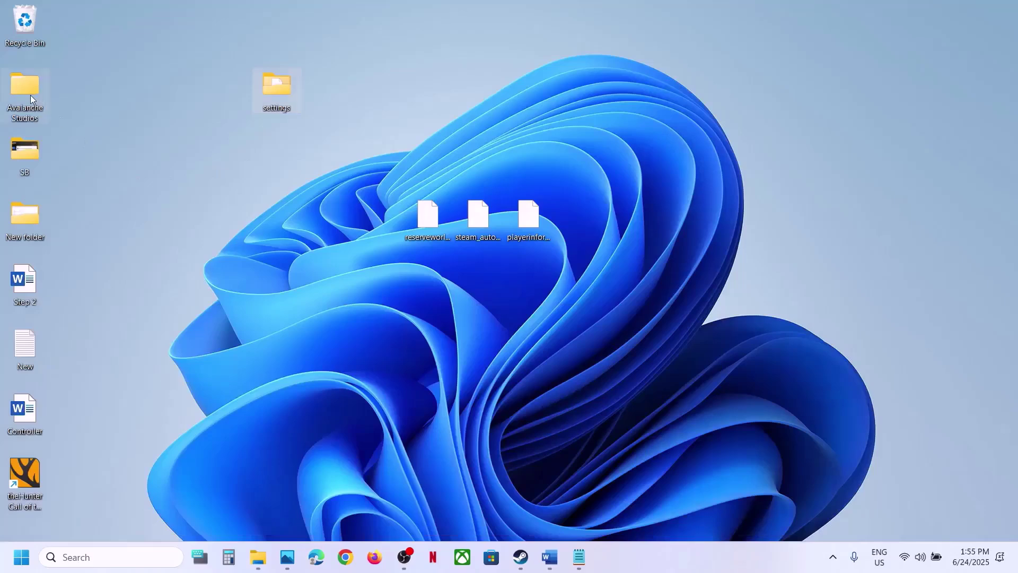
left_click_drag(30, 94, 340, 88)
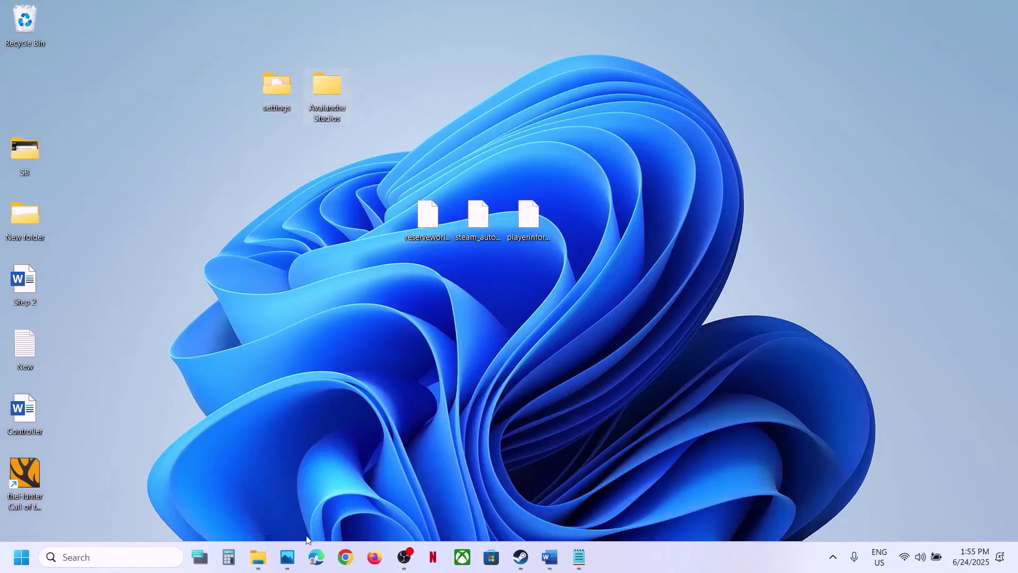
- Rename the Avalanche Studios folder in Documents to Avalanche Studios.old
left_click(258, 557)
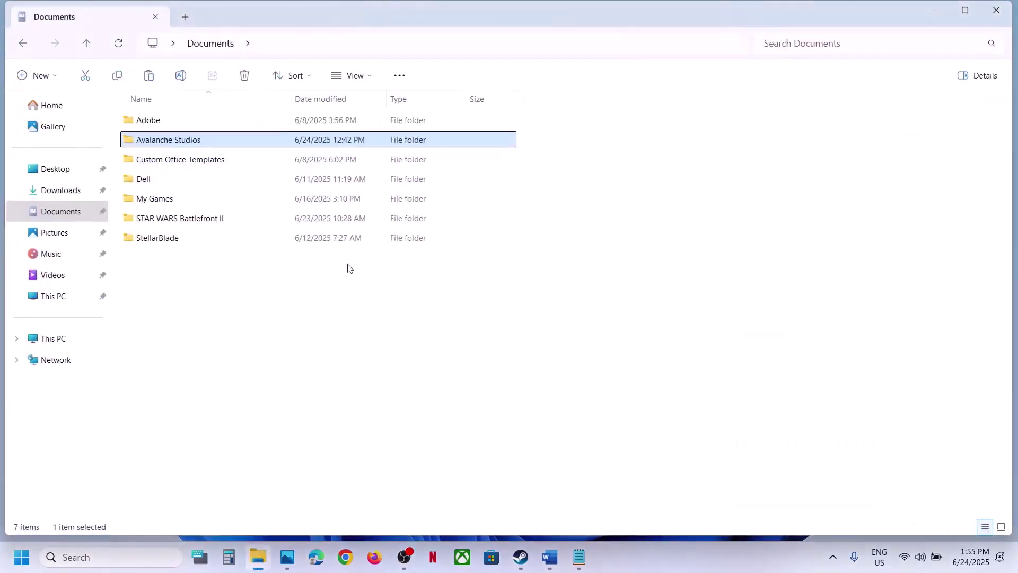
right_click(189, 142)
left_click(329, 162)
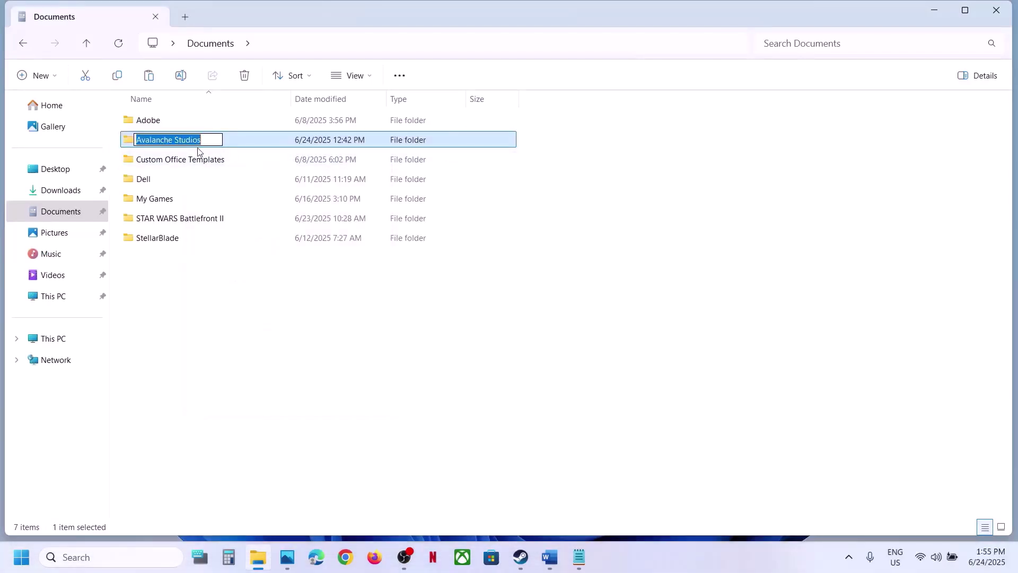
key("Return")
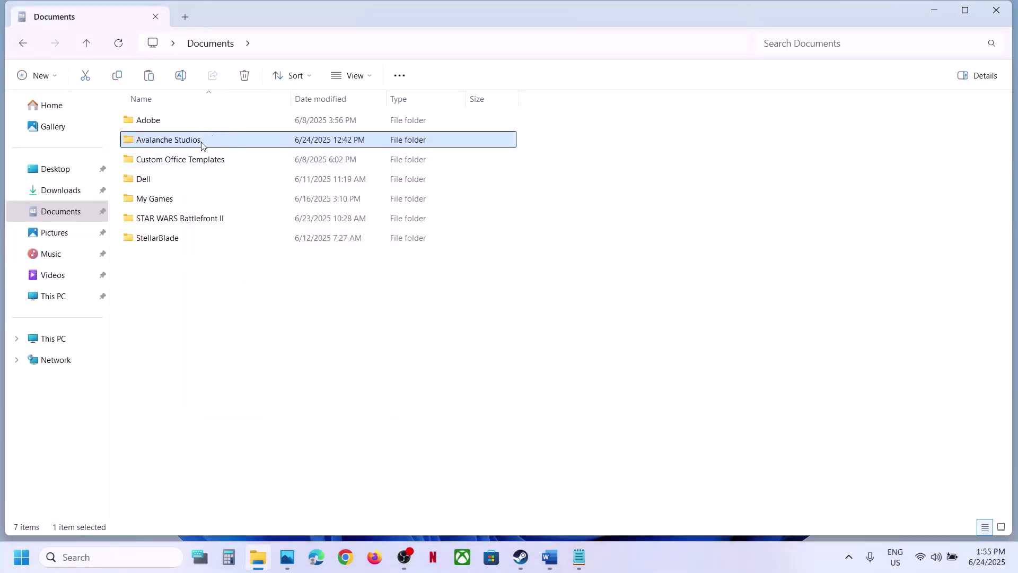
right_click(202, 142)
left_click(337, 164)
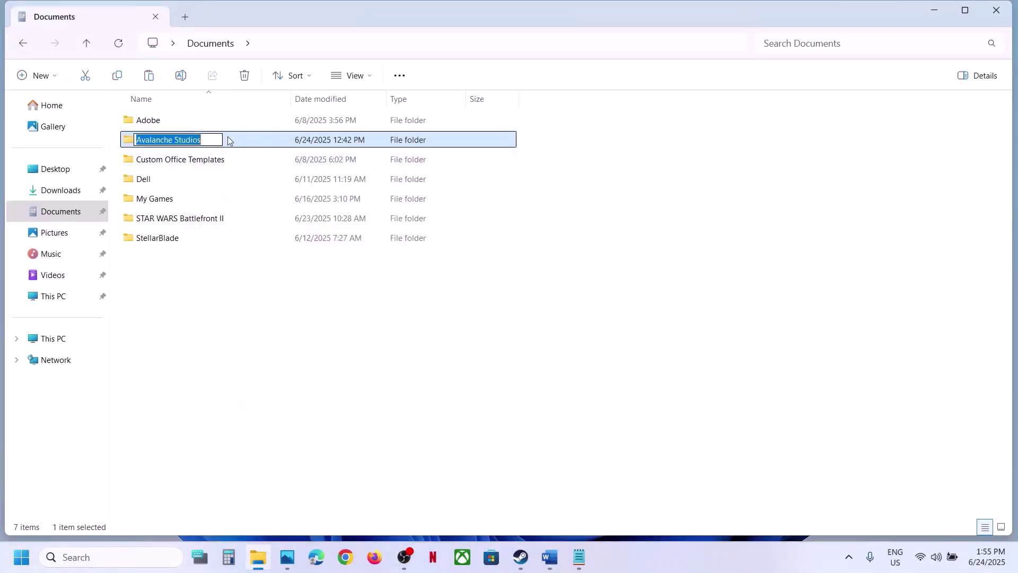
left_click(215, 138)
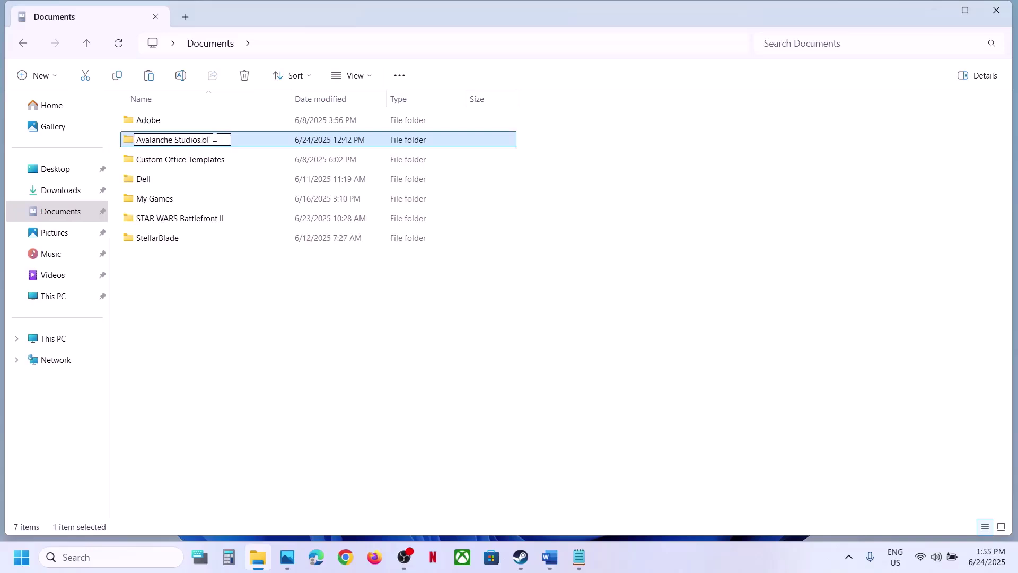
left_click(225, 297)
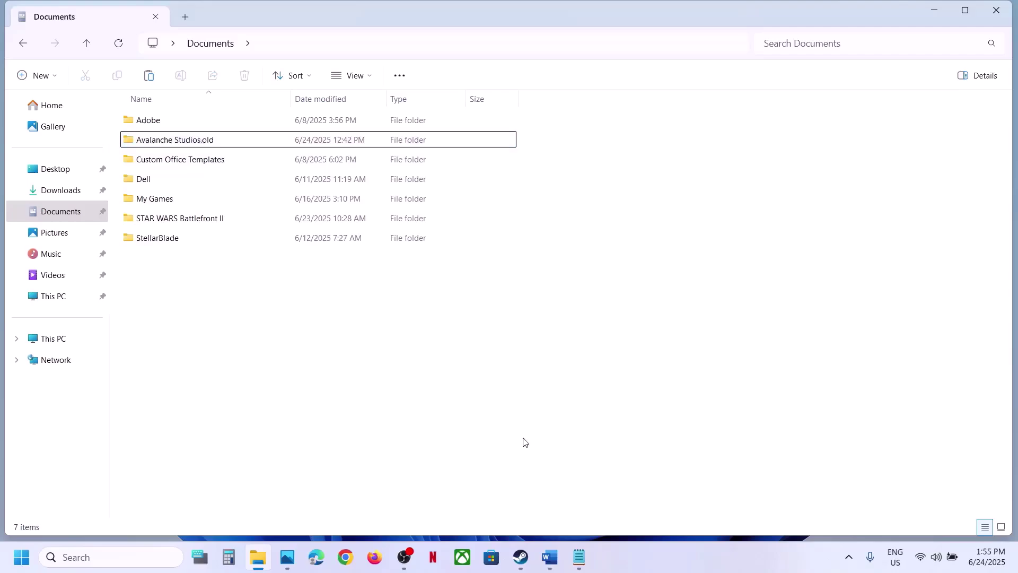
- Review Step 8 on removing mods and Step 9 on allowing the game exe through antivirus in the Word document
left_click(521, 556)
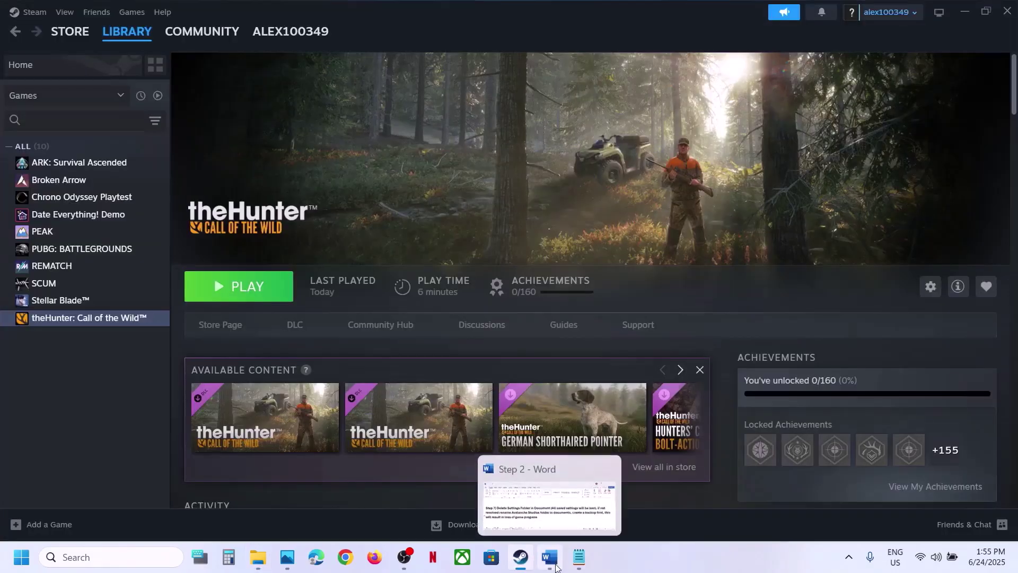
left_click(555, 567)
scroll(408, 346, "down", 3)
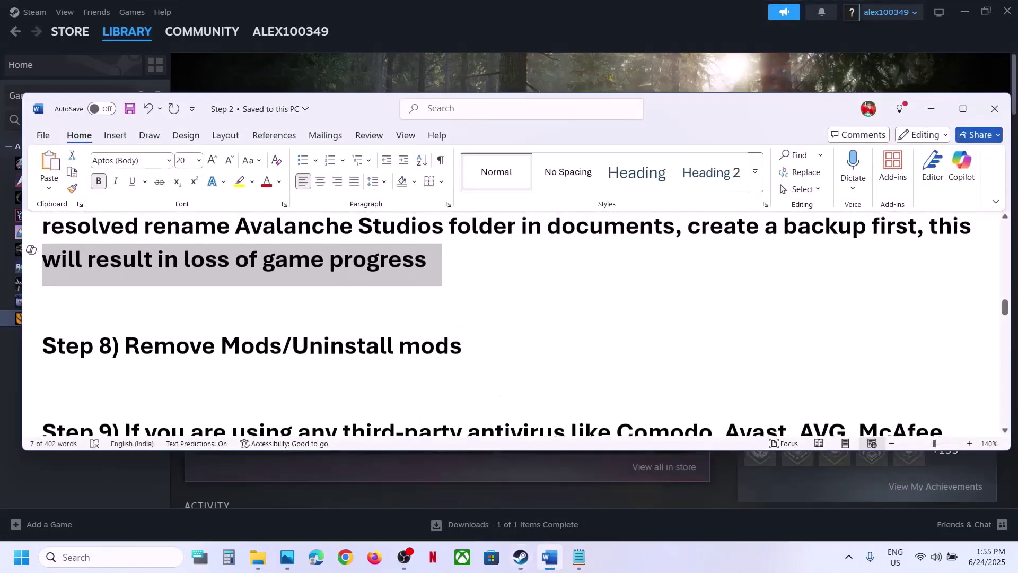
left_click_drag(133, 348, 453, 352)
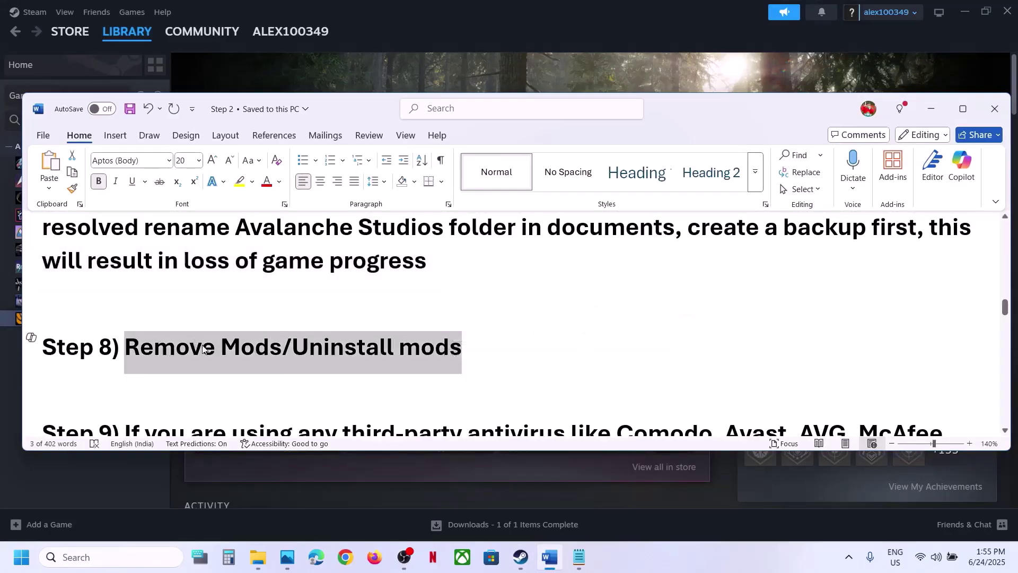
scroll(276, 345, "down", 2)
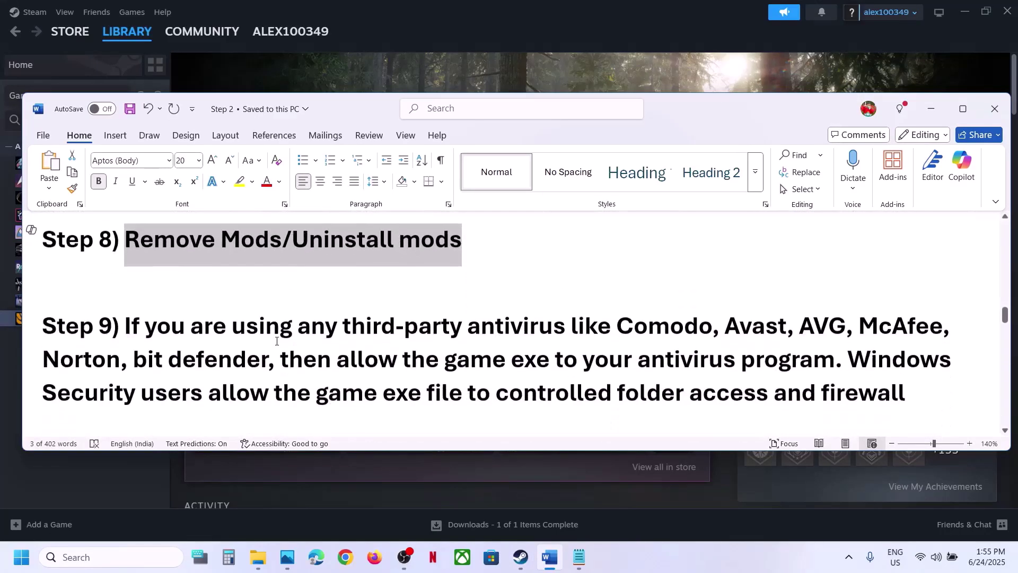
left_click_drag(131, 304, 833, 343)
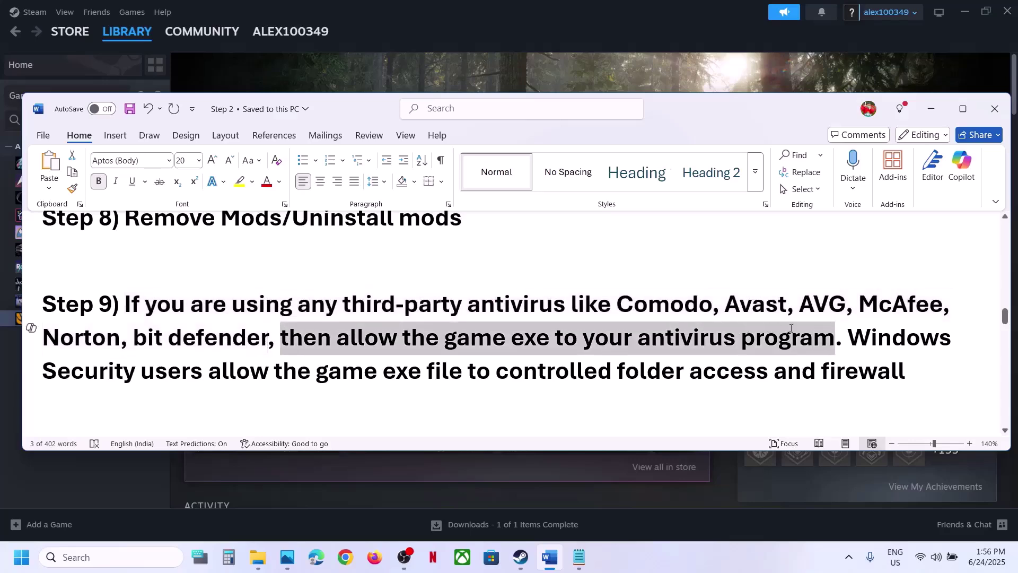
- Open the Windows Security app from the Privacy & security section of Windows Settings
left_click(567, 61)
key("super+i")
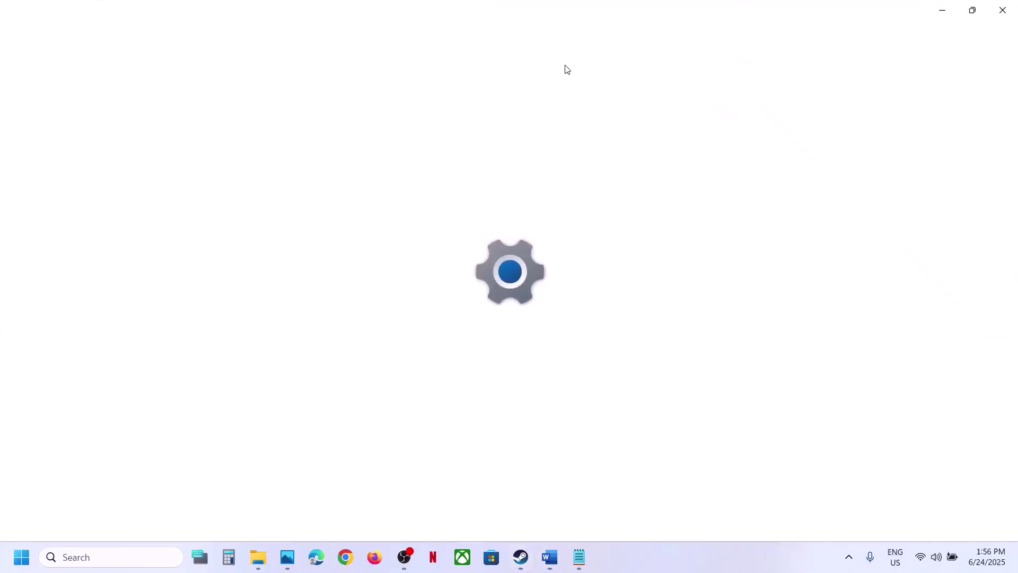
left_click(74, 414)
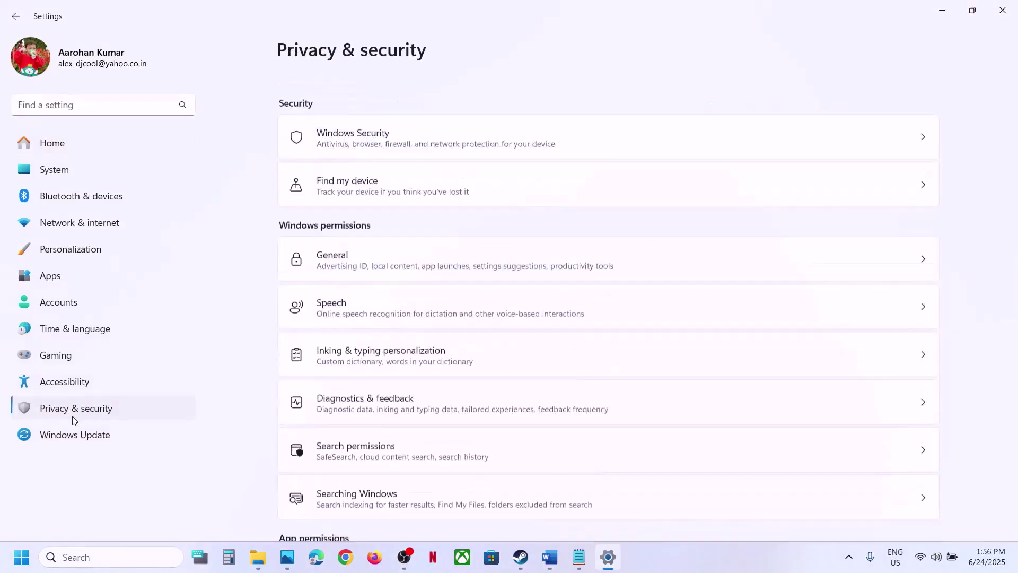
left_click(375, 128)
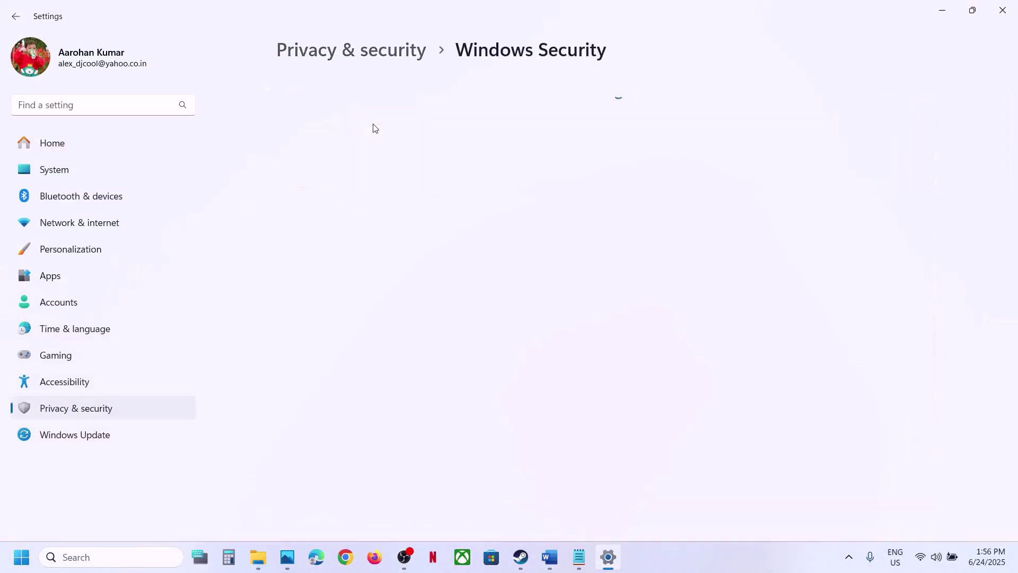
left_click(391, 191)
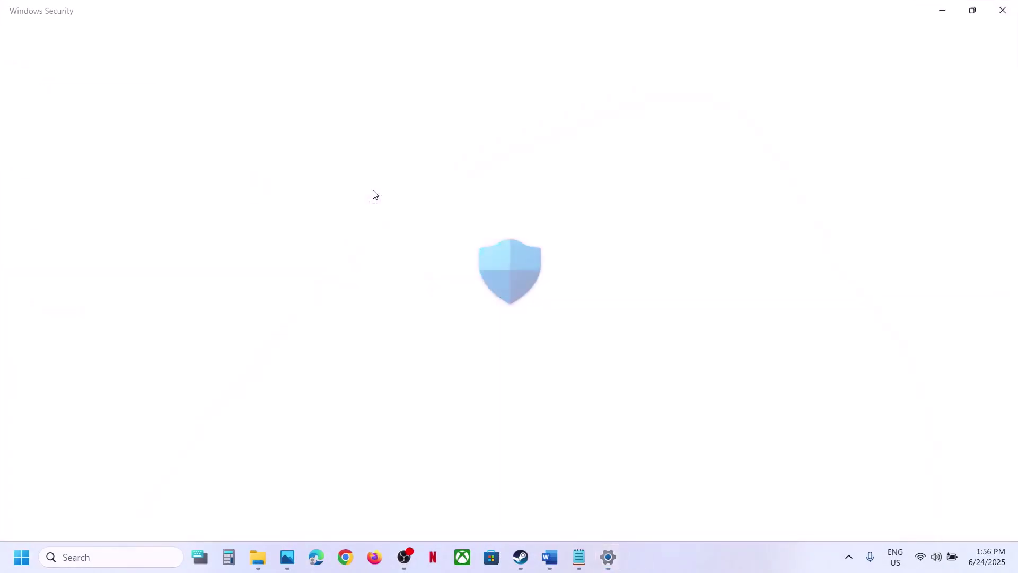
- Open the list of apps allowed through Controlled folder access under Ransomware protection
scroll(391, 416, "down", 3)
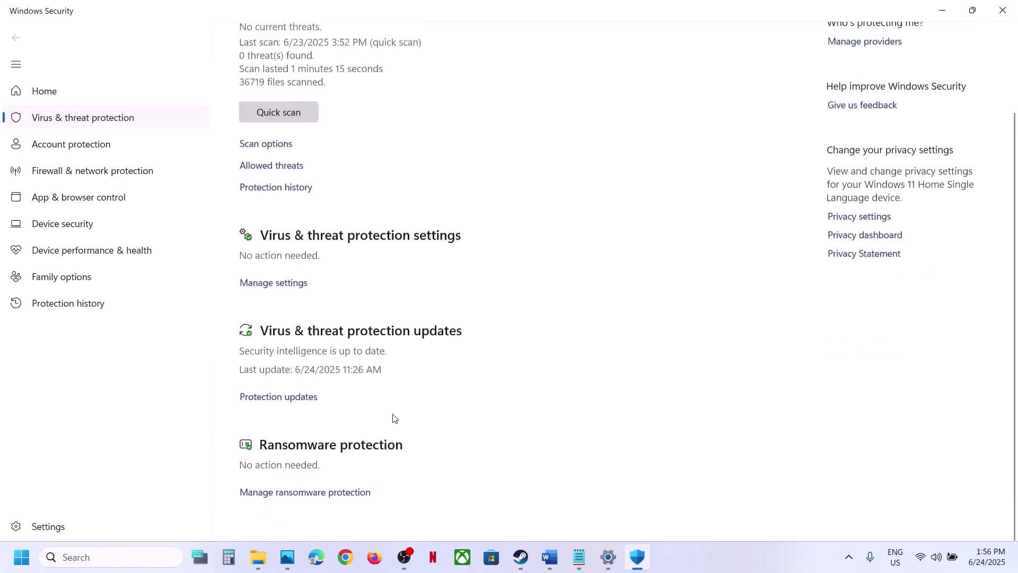
left_click(326, 496)
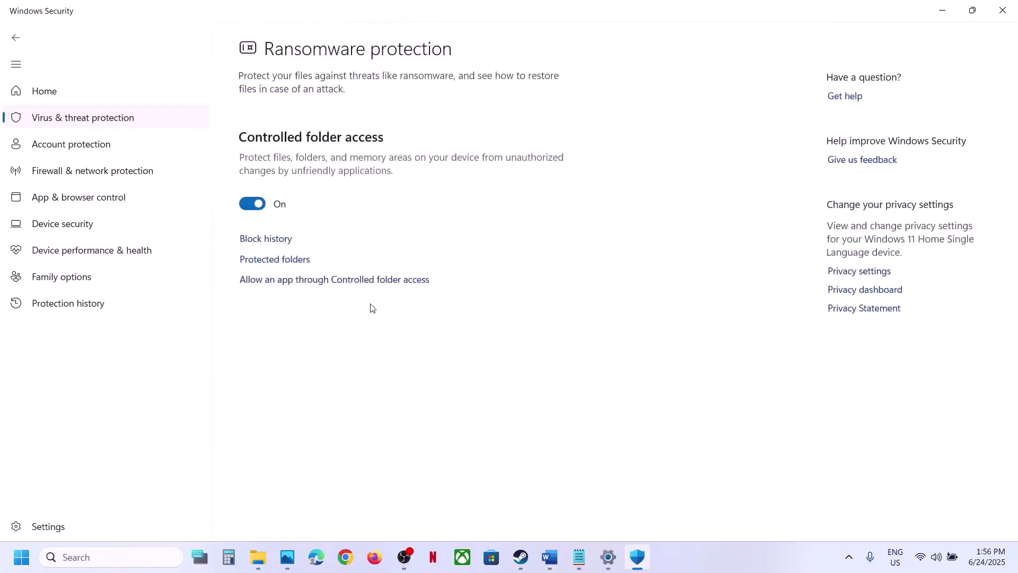
left_click(362, 285)
left_click(435, 393)
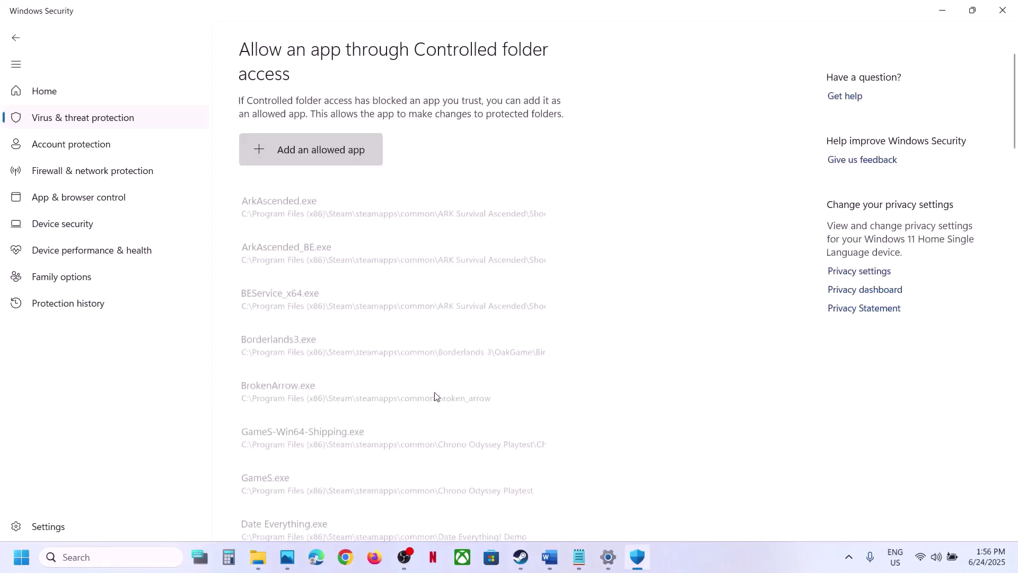
- Add theHunterCotW_F from the Steam common\theHunterCotW folder as an allowed app for Controlled folder access
left_click(325, 154)
left_click(316, 204)
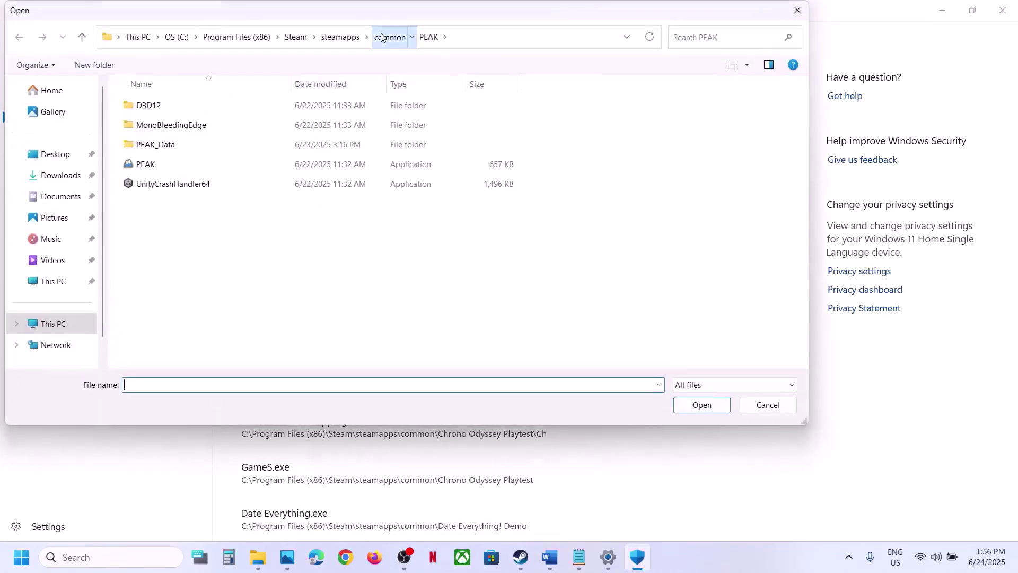
left_click(386, 36)
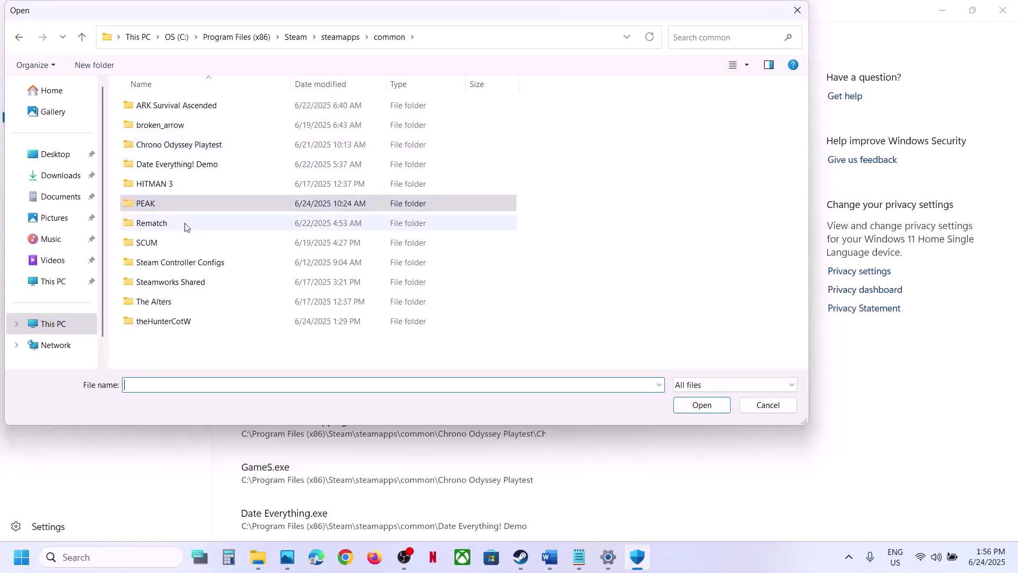
left_click(178, 320)
double_click(178, 321)
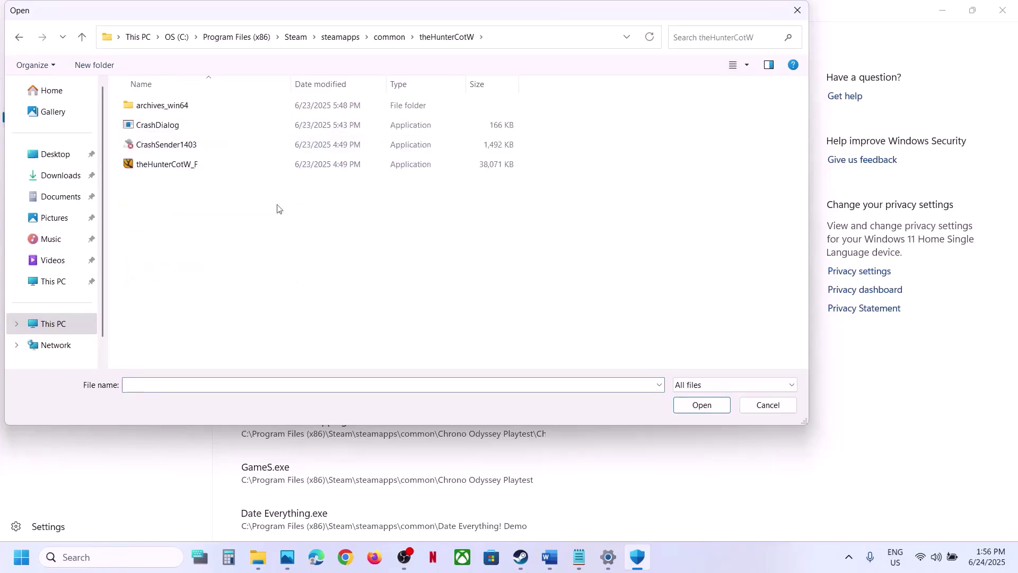
left_click(493, 48)
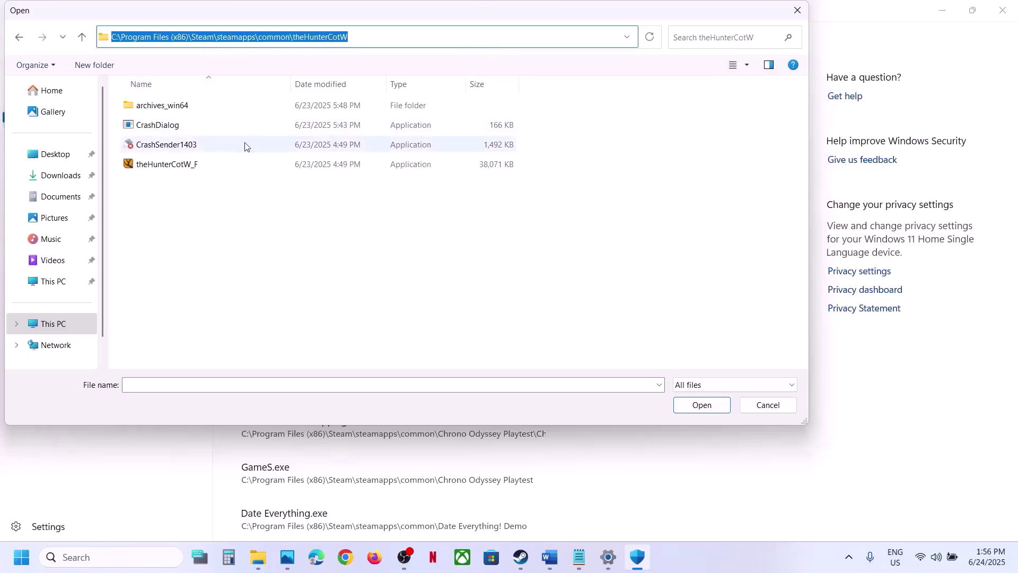
left_click(192, 166)
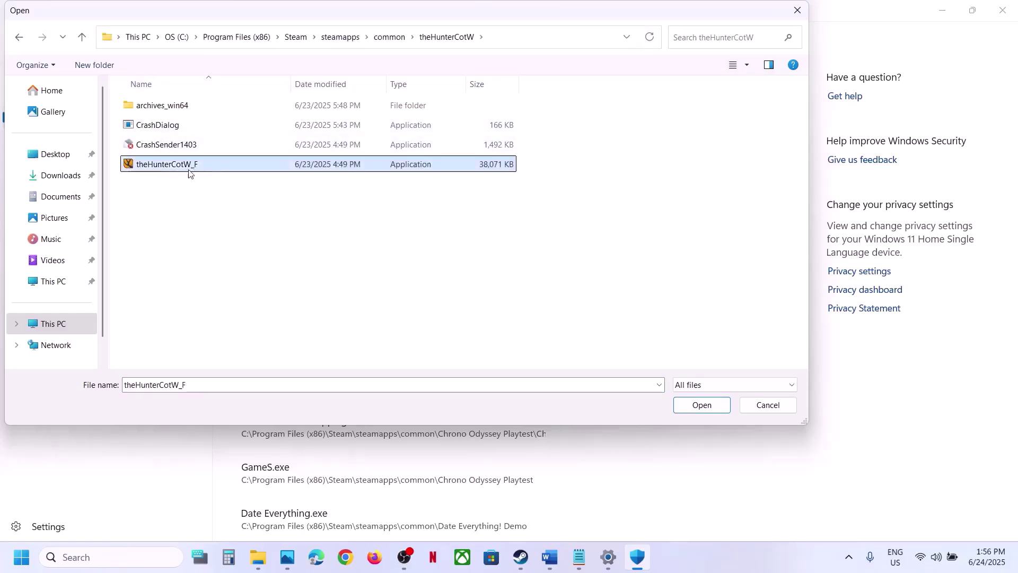
left_click(701, 404)
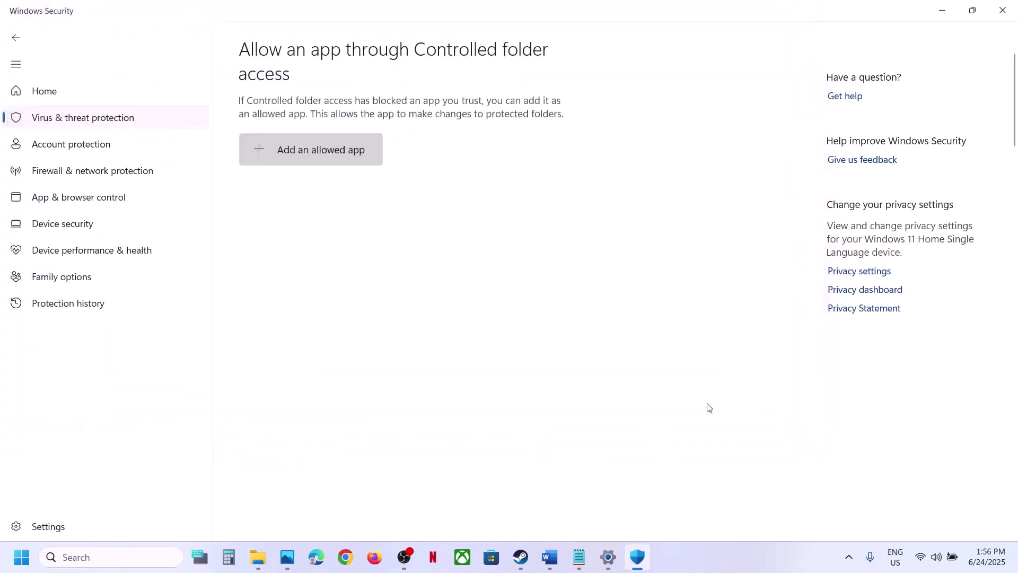
left_click(330, 158)
left_click(310, 206)
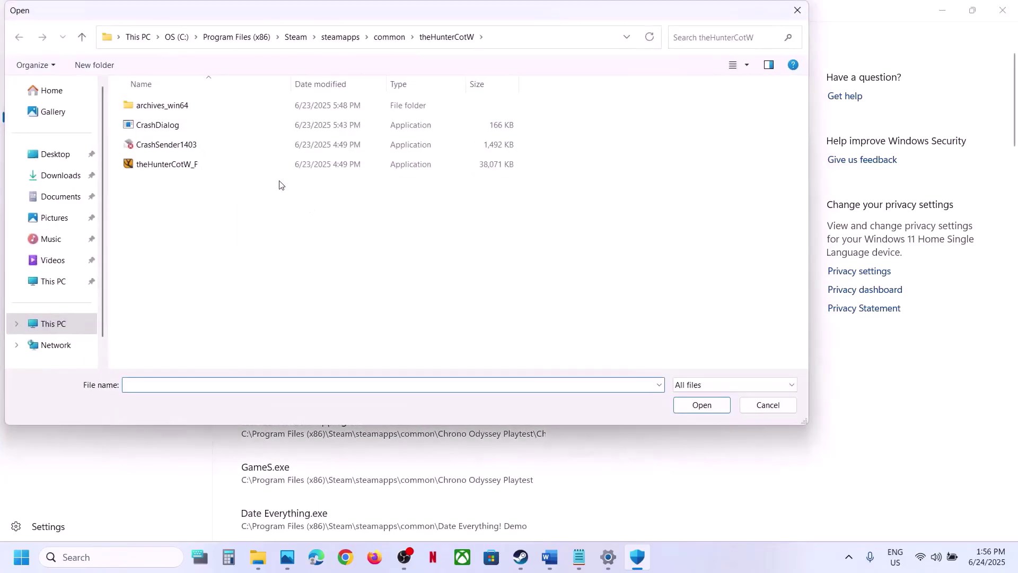
double_click(171, 106)
left_click(82, 37)
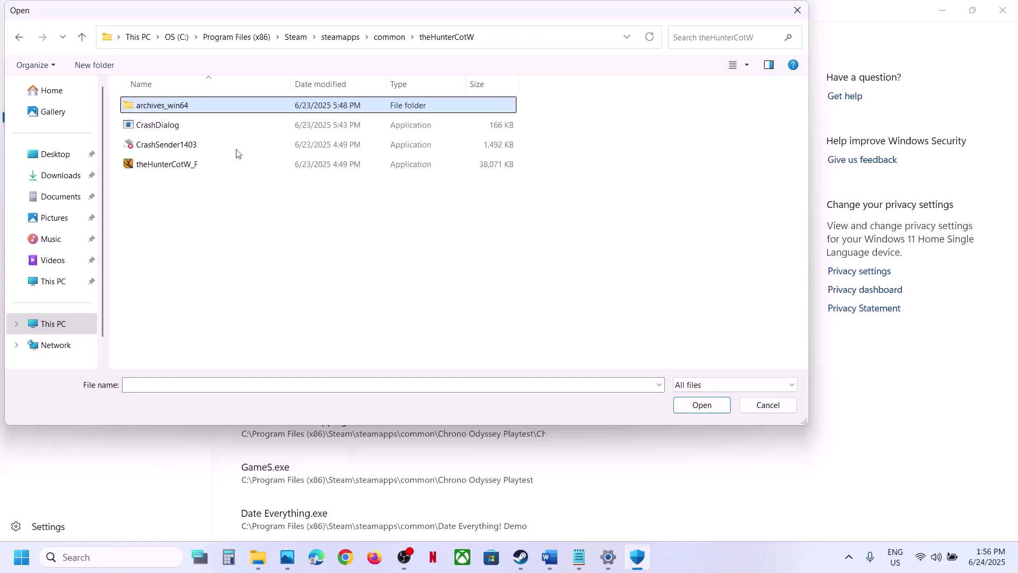
left_click(797, 10)
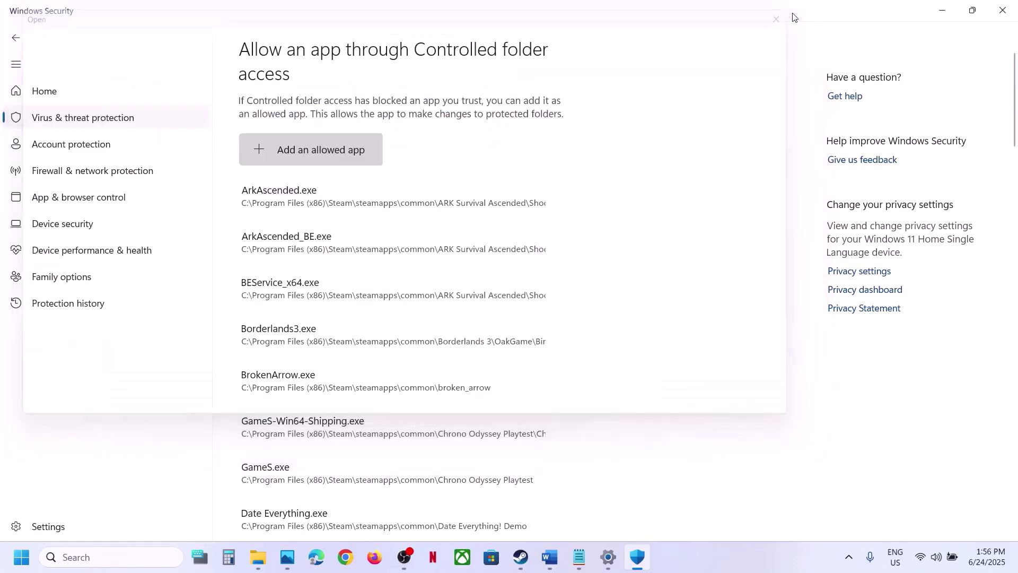
- Open the Windows Defender Firewall allowed apps list through Control Panel's System and Security section
left_click(146, 558)
type("control")
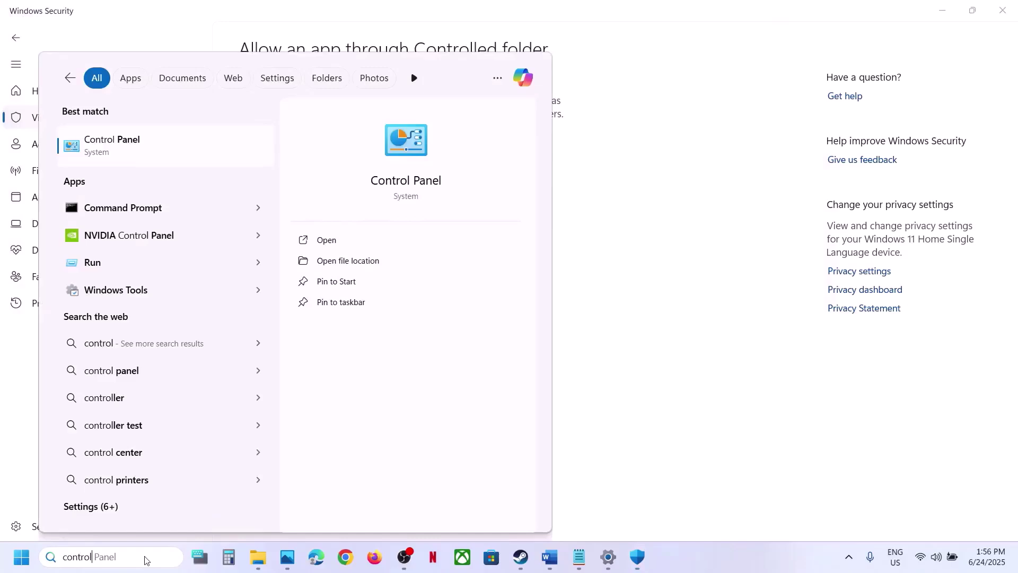
key("Return")
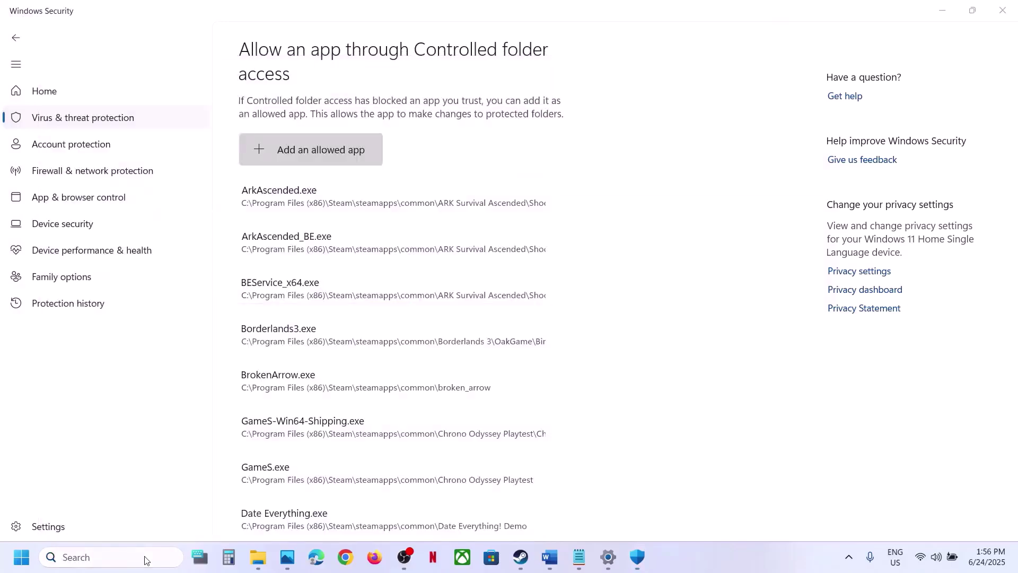
left_click(383, 106)
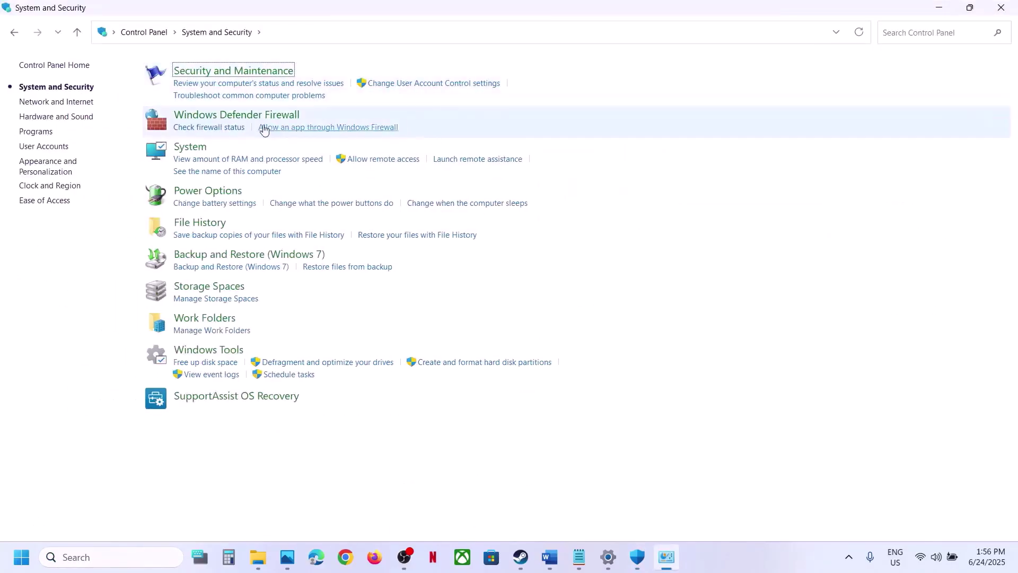
left_click(265, 119)
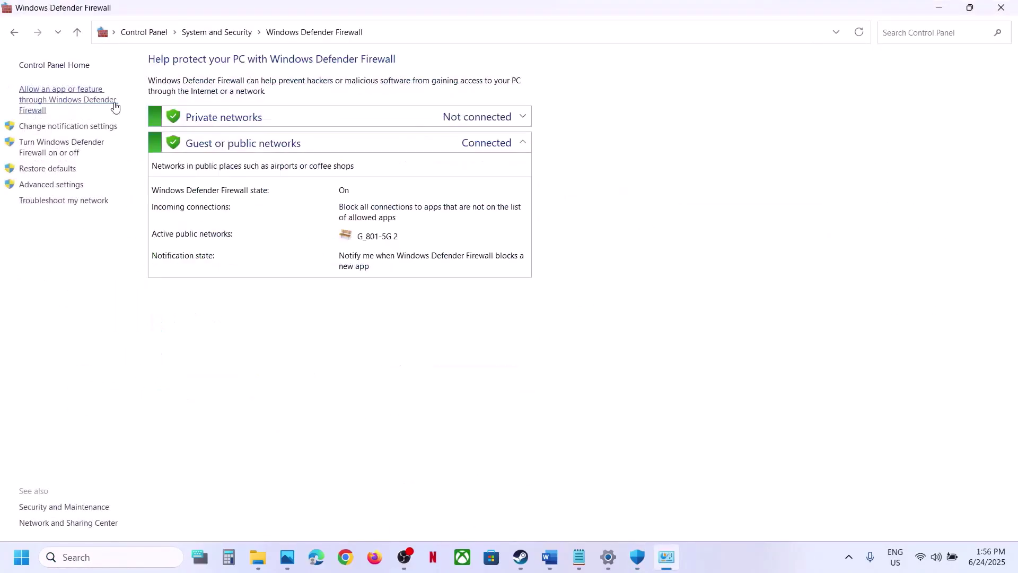
left_click(56, 101)
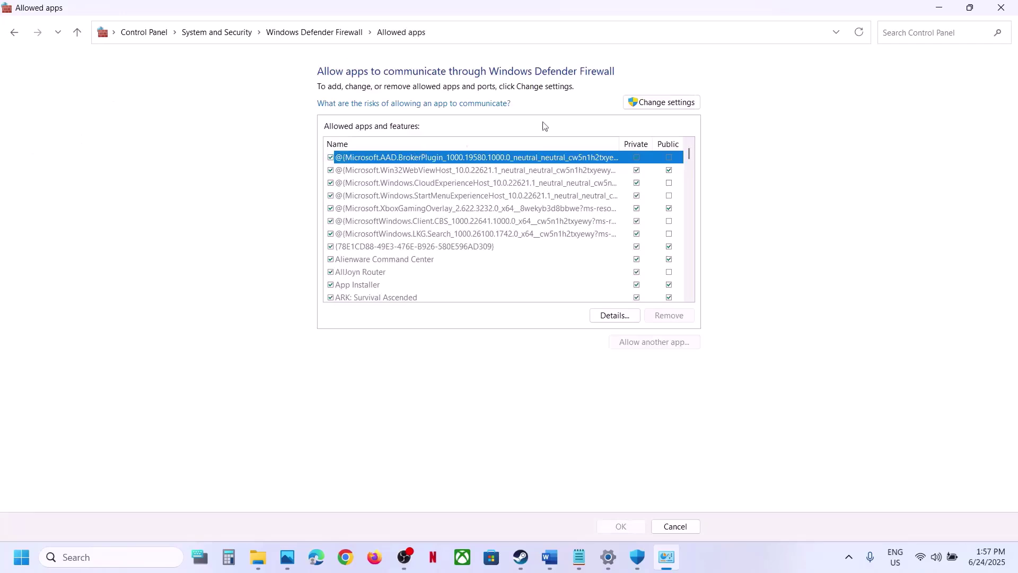
- Try to add theHunterCotW_F from the Steam common\theHunterCotW folder to the firewall's allowed apps
left_click(644, 106)
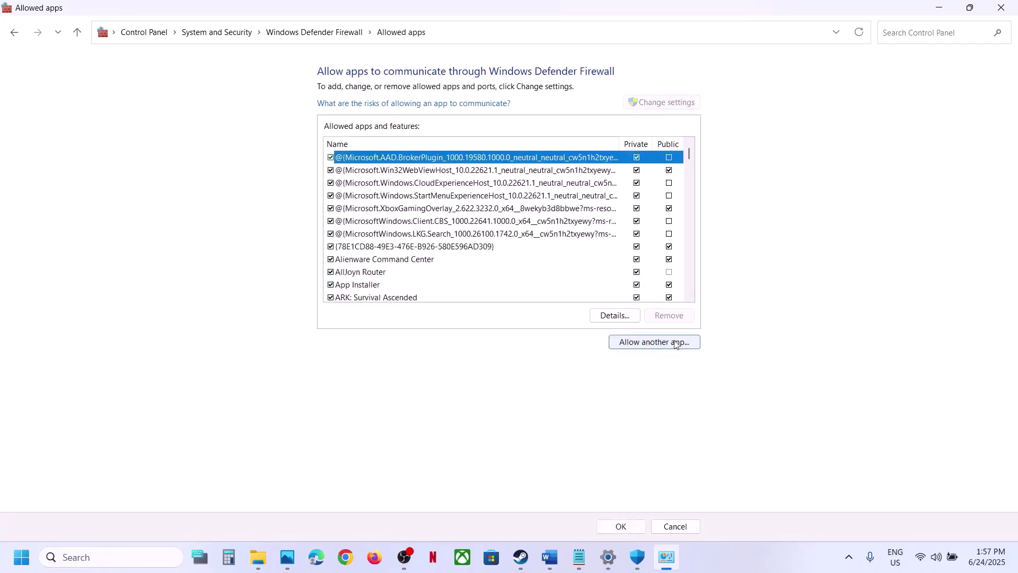
left_click(662, 342)
left_click(597, 340)
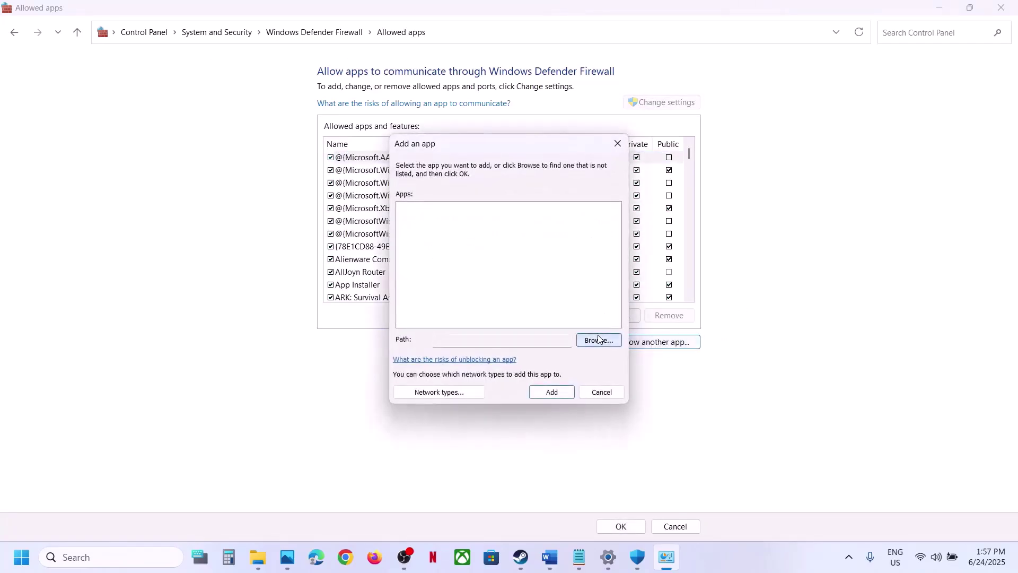
left_click(607, 192)
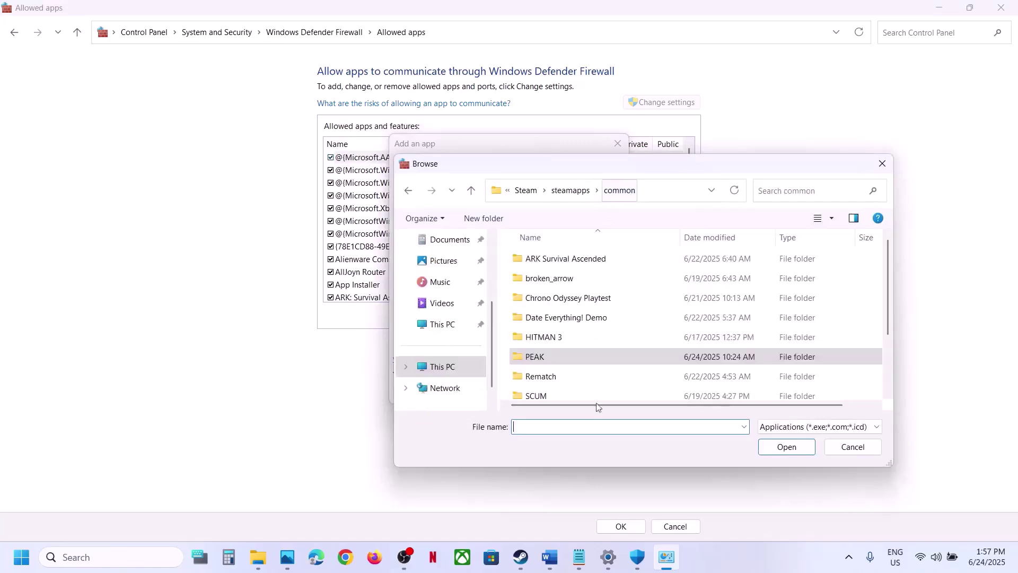
scroll(564, 336, "down", 2)
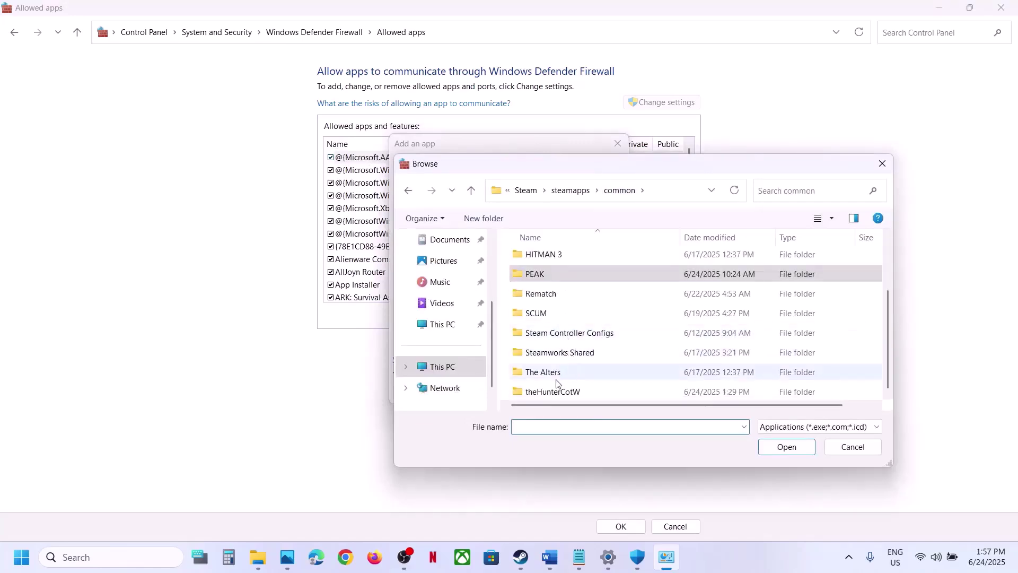
left_click(548, 392)
double_click(549, 392)
left_click(533, 318)
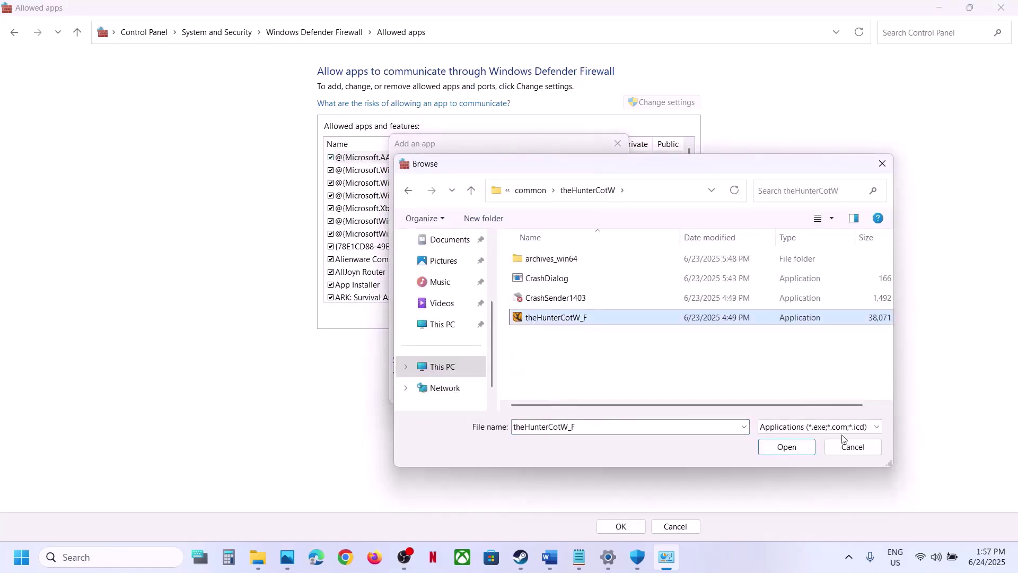
left_click(788, 450)
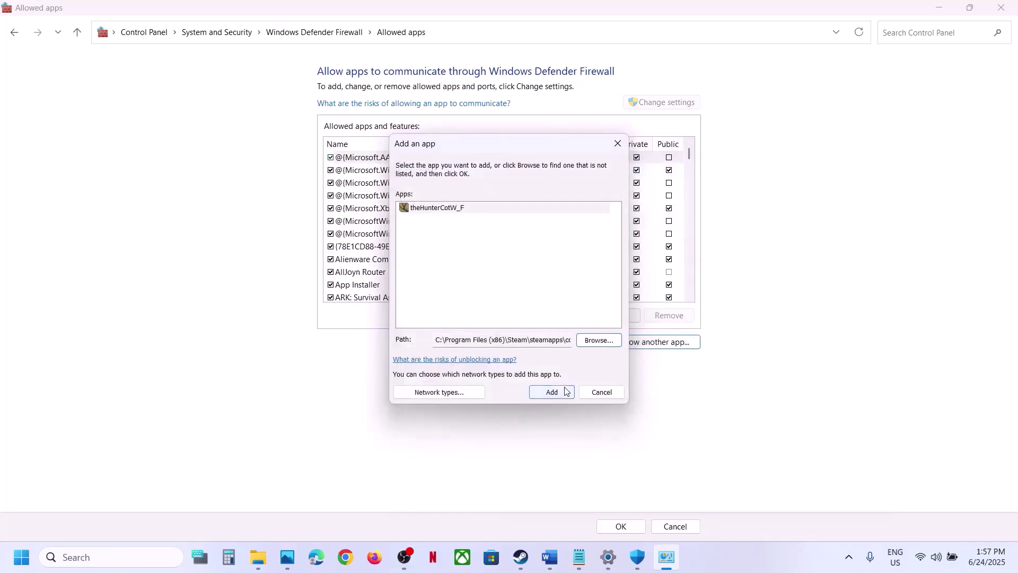
left_click(565, 391)
left_click(590, 325)
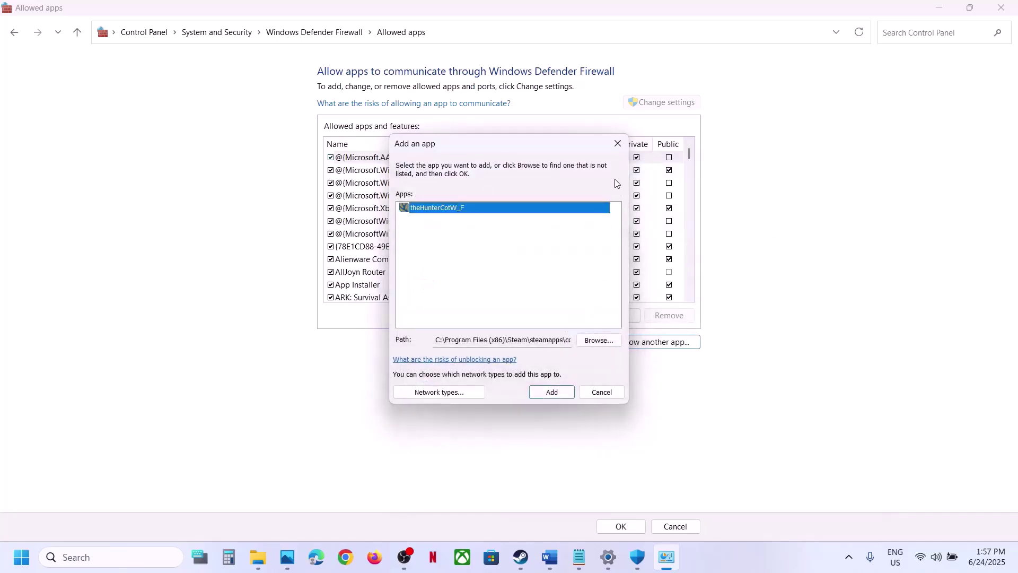
left_click(617, 143)
- Check the theHunter: Call of the Wild entry in the firewall's allowed apps, and close the Control Panel, Windows Security and Settings windows
left_click(424, 240)
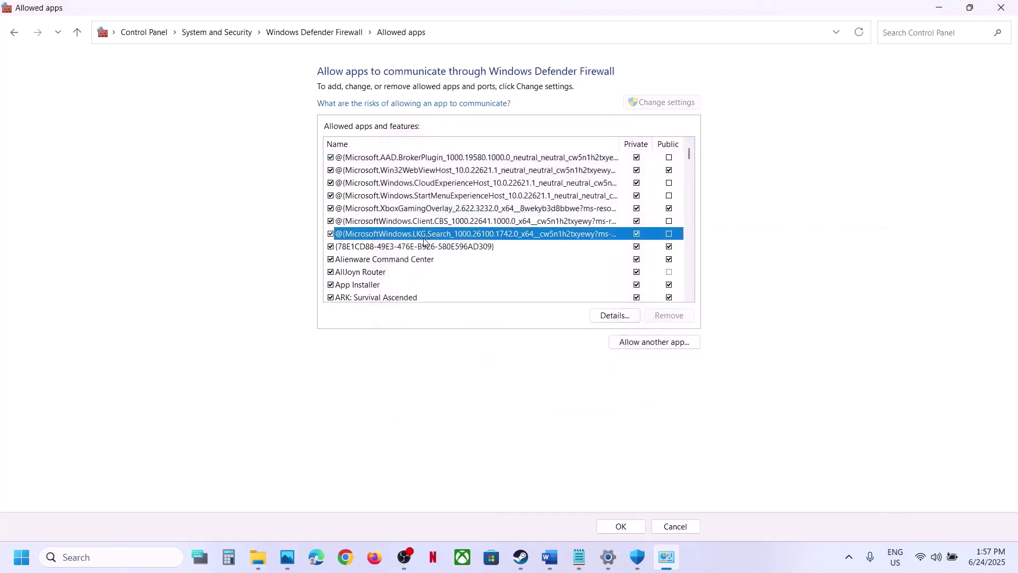
type("theh")
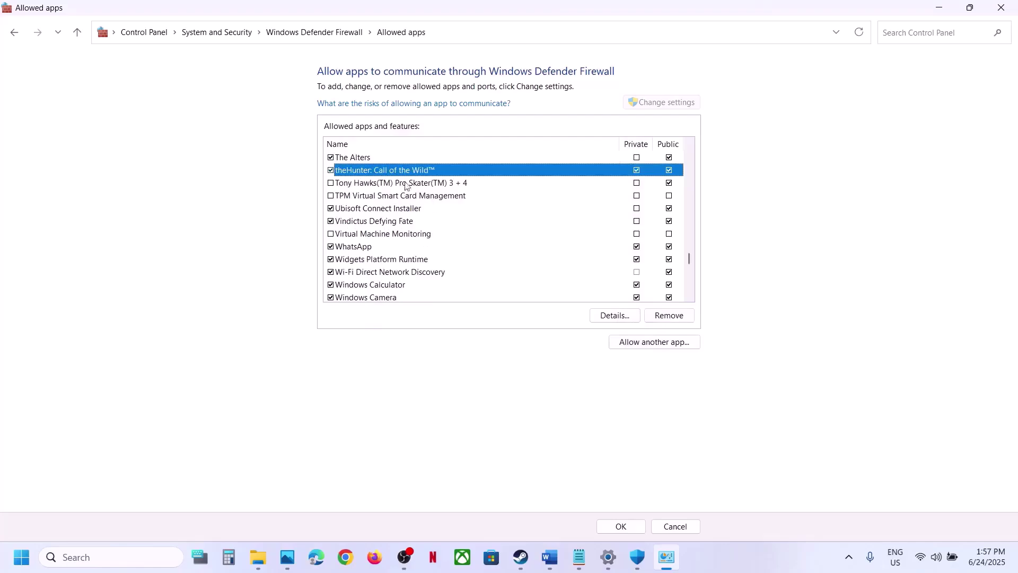
left_click(1001, 7)
left_click(1006, 7)
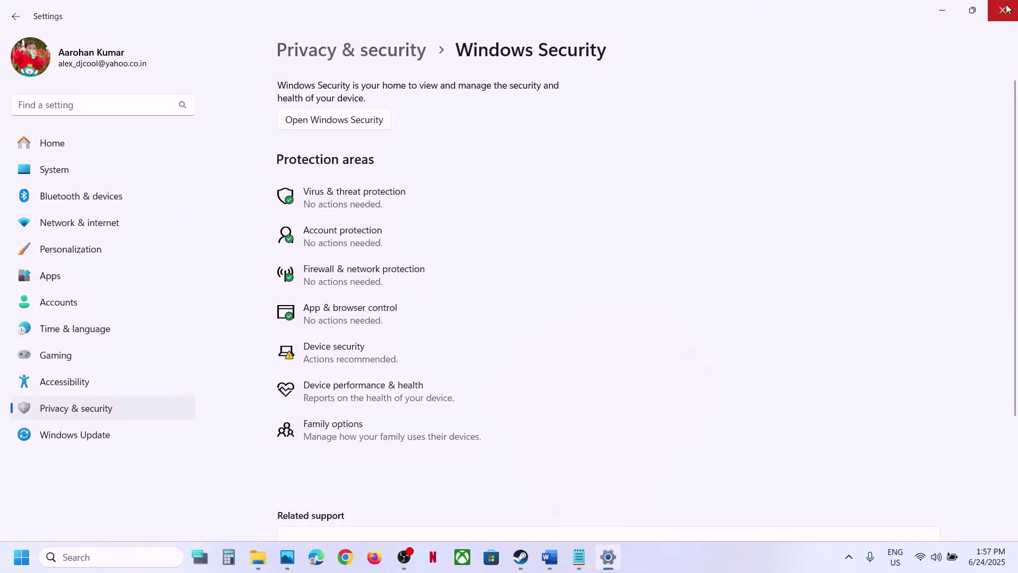
left_click(1006, 8)
- Switch to the Word document and review Step 10 on running the game from its installation folder
left_click(549, 556)
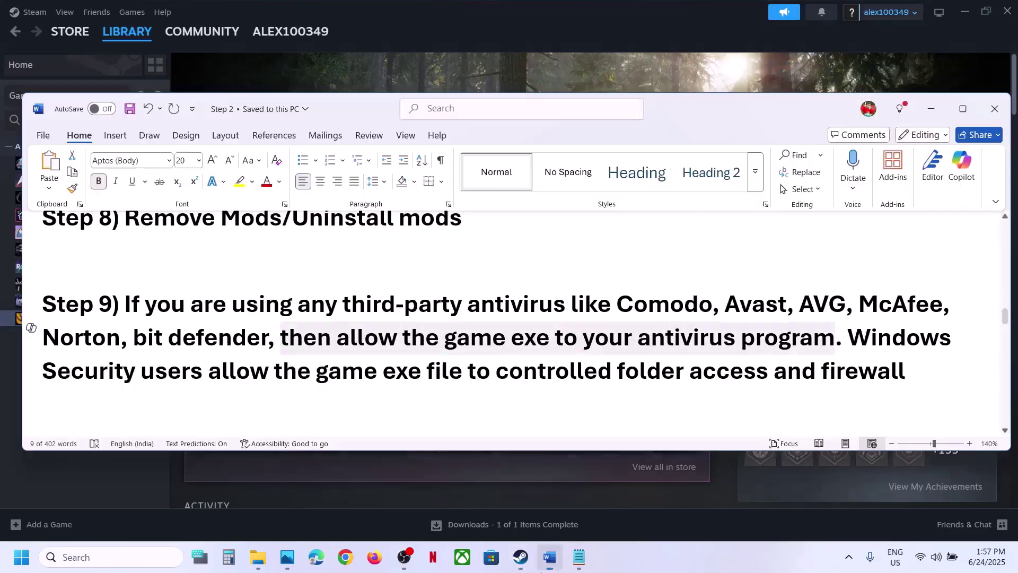
scroll(362, 292, "down", 2)
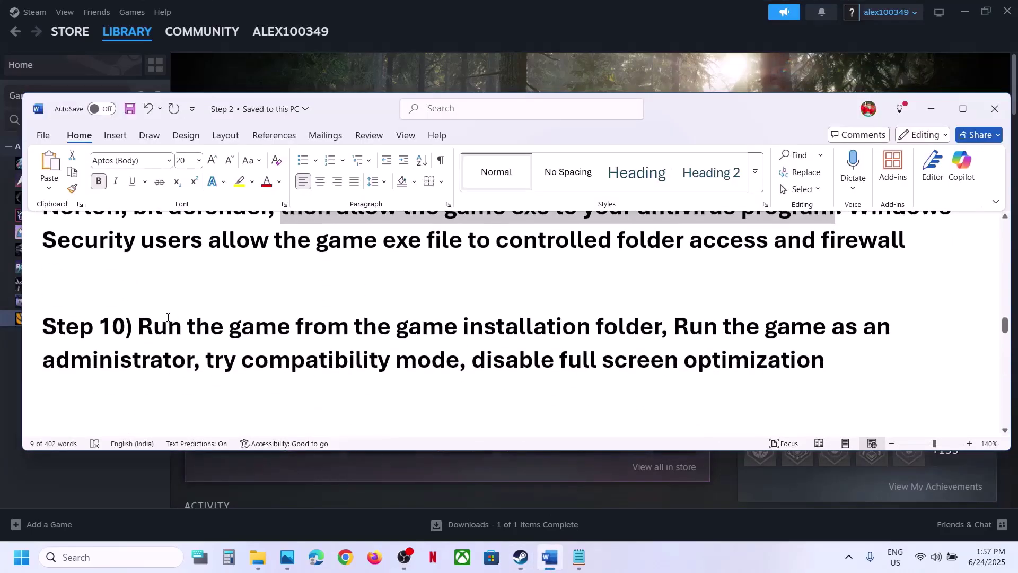
left_click_drag(167, 317, 663, 326)
- Switch to Steam and open the local installation folder of theHunter: Call of the Wild
left_click(571, 46)
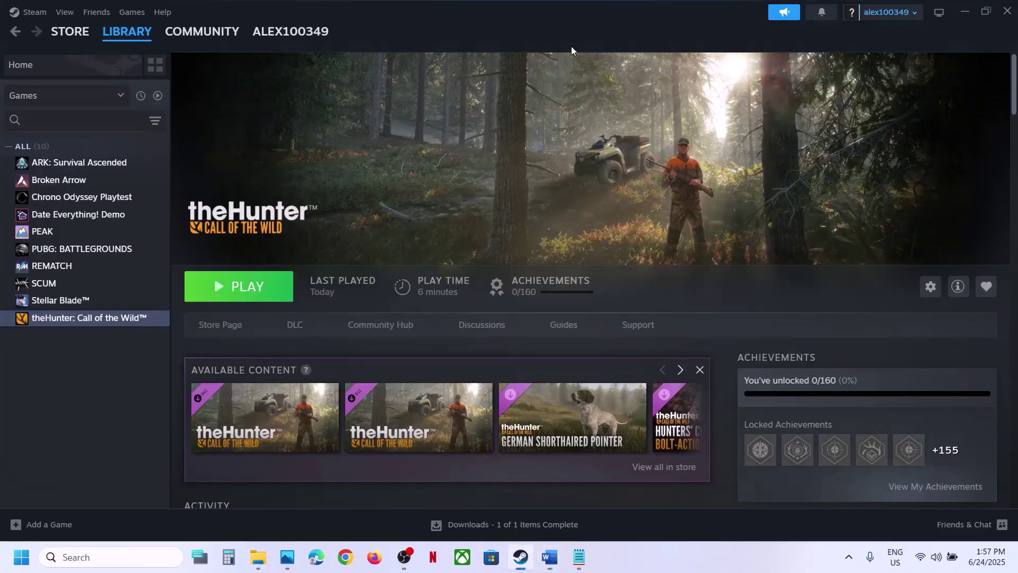
right_click(90, 314)
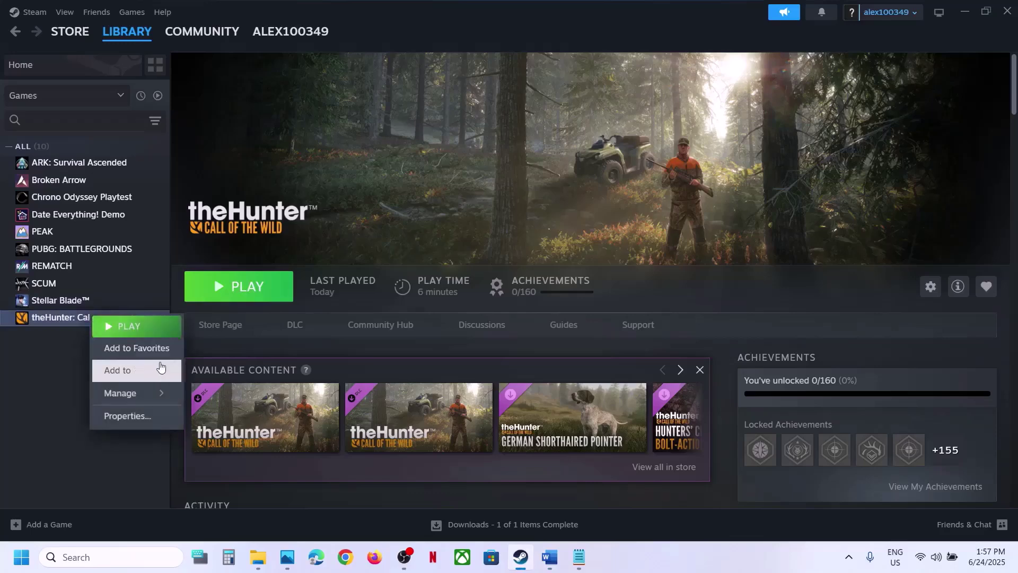
mouse_move(125, 392)
left_click(239, 421)
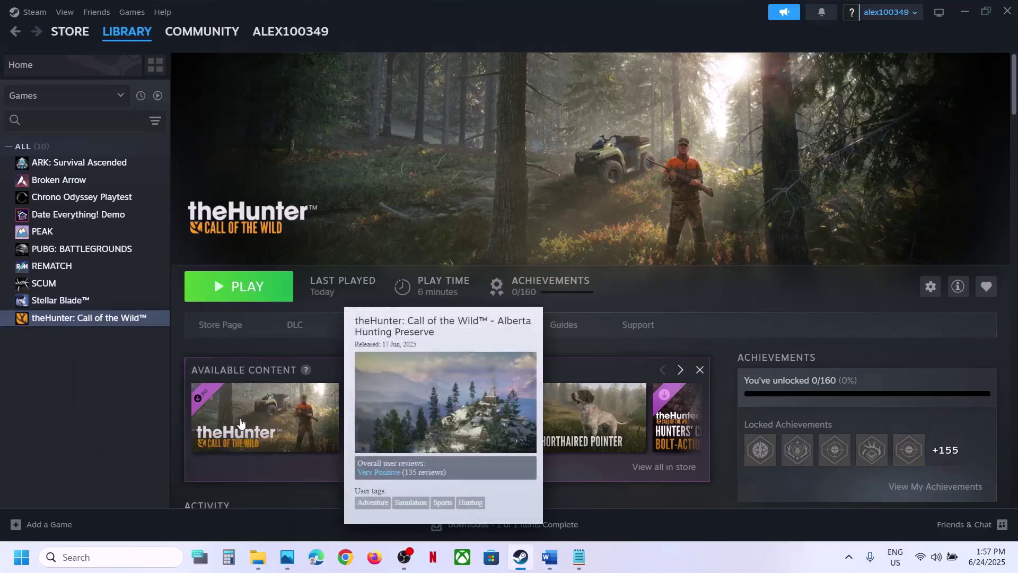
scroll(201, 393, "down", 1)
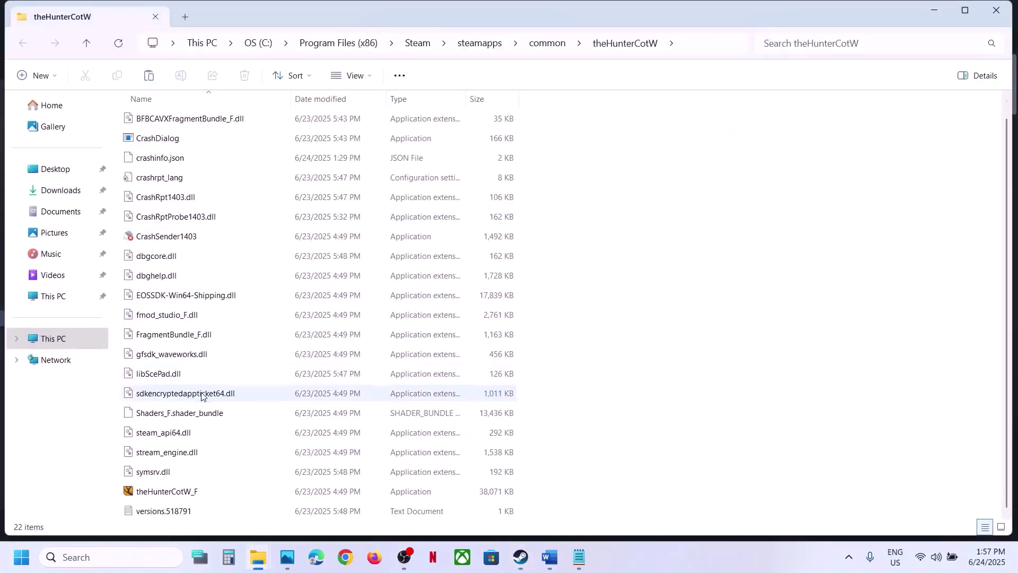
- Set theHunterCotW_F in the installation folder to run as an administrator and apply the change
left_click(158, 493)
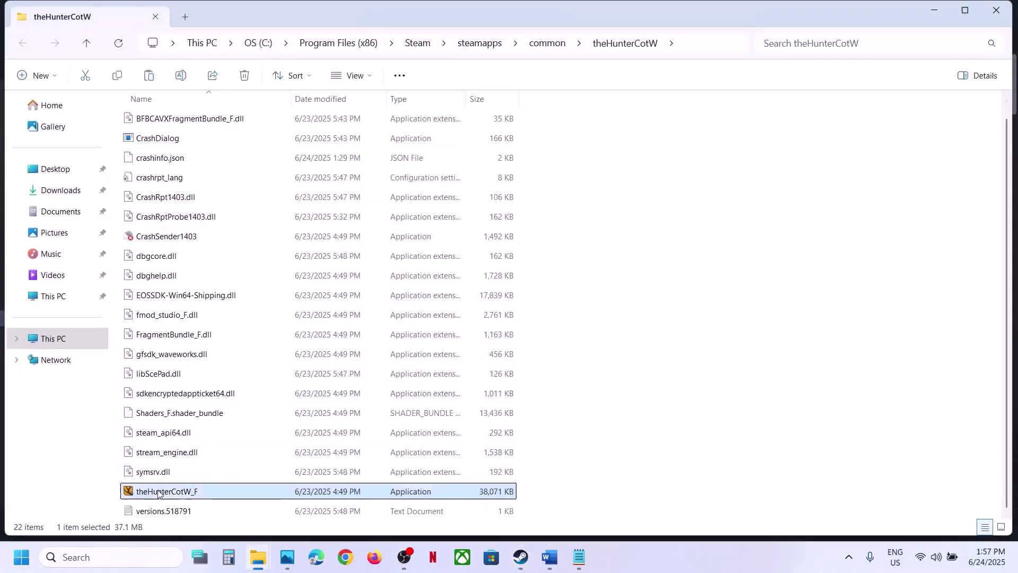
right_click(221, 495)
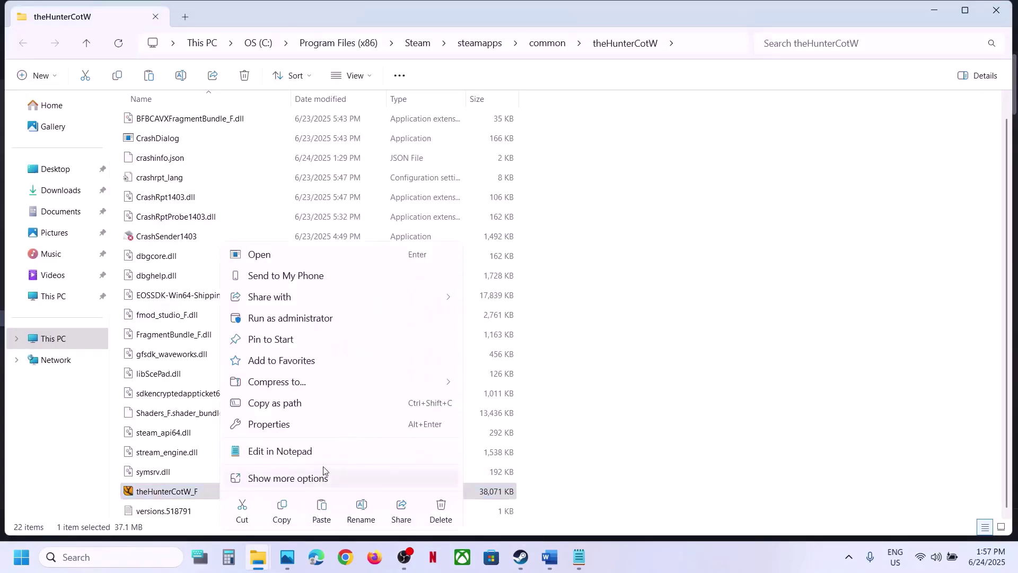
left_click(270, 425)
left_click_drag(348, 178, 403, 93)
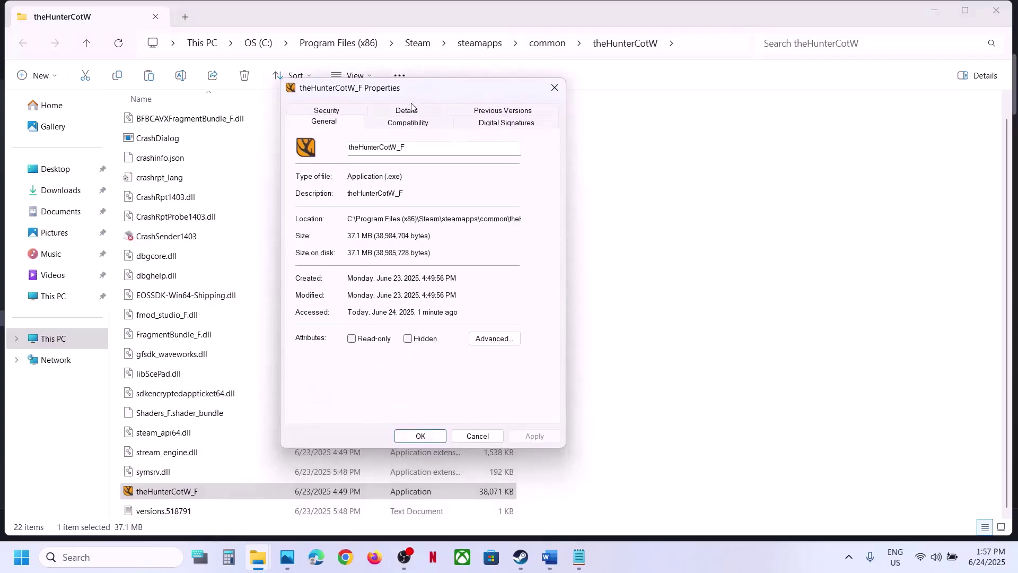
left_click(406, 123)
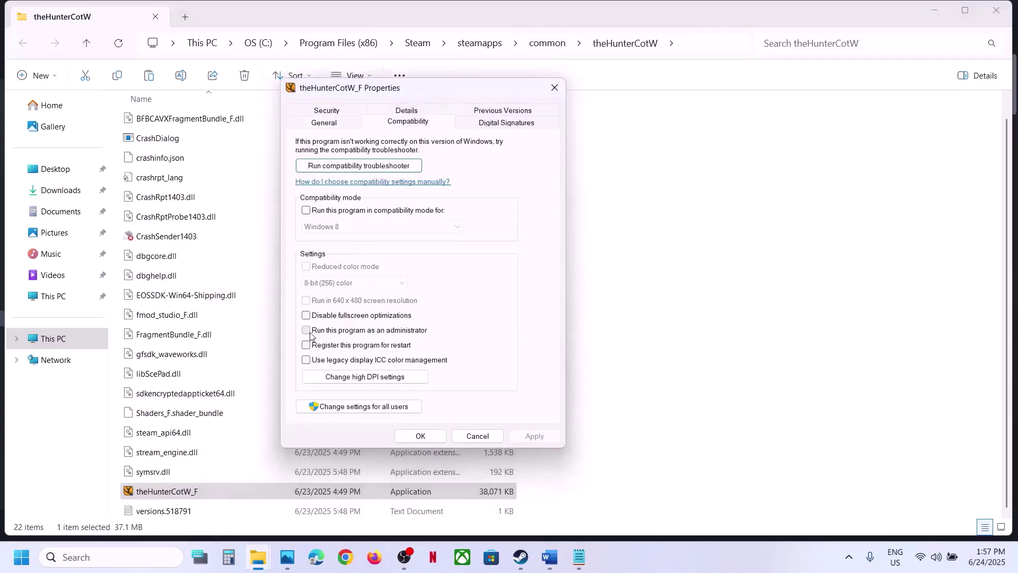
left_click(535, 436)
left_click(420, 436)
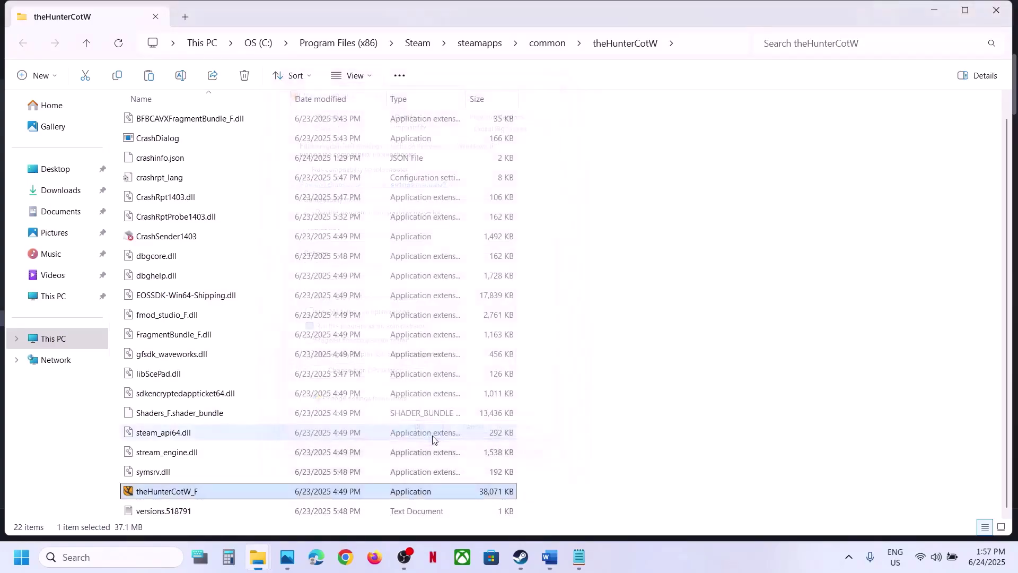
- Enable compatibility mode for Windows 8 in the properties of theHunterCotW_F and apply it
right_click(176, 498)
left_click(228, 435)
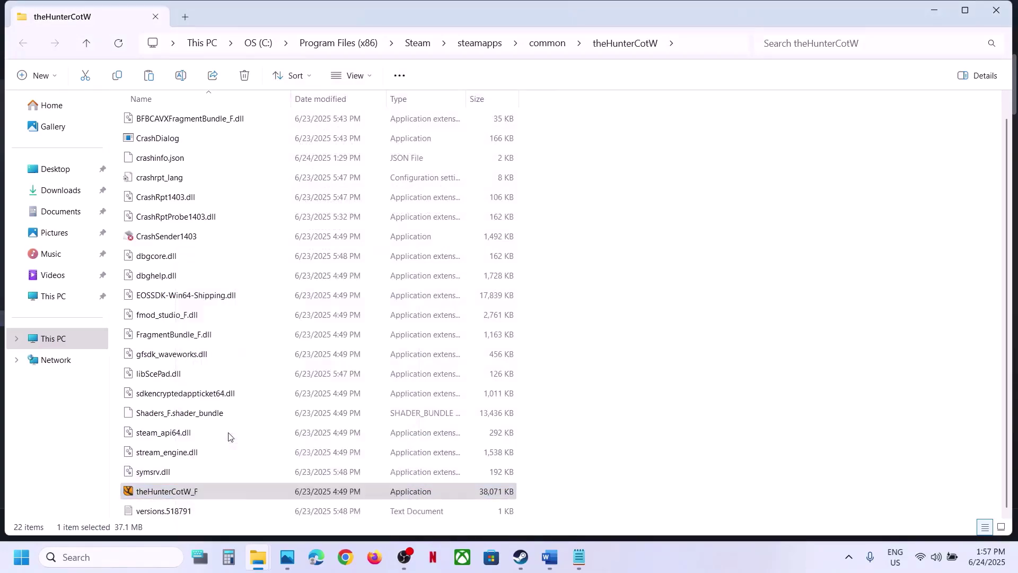
left_click(323, 209)
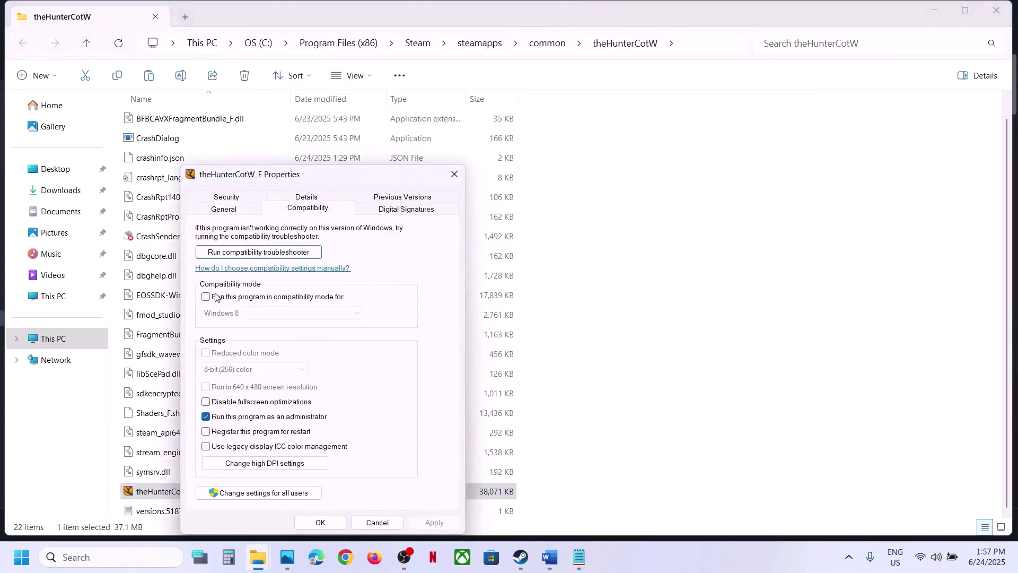
left_click(205, 298)
left_click(433, 522)
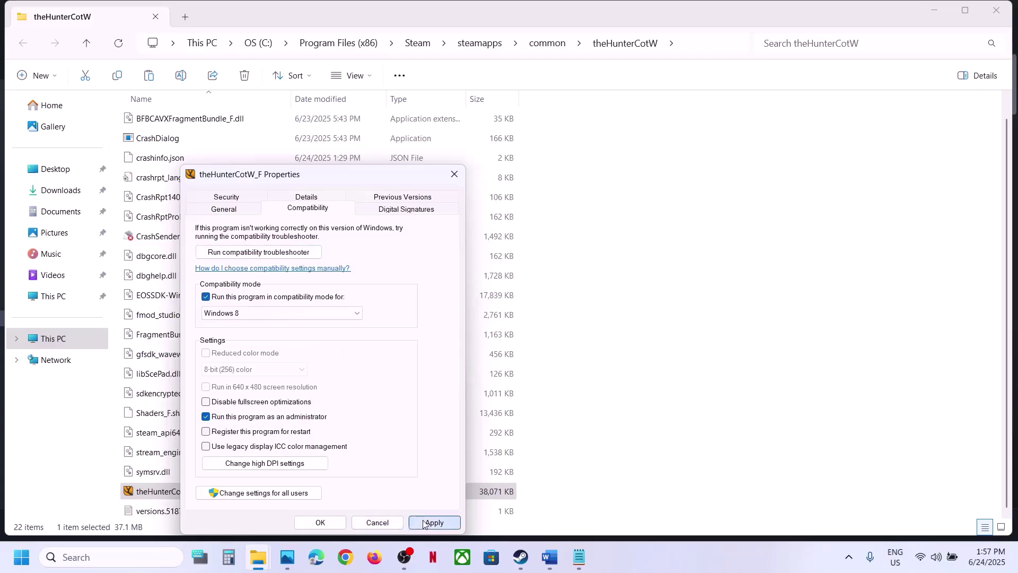
- Set the compatibility mode to Windows 7, disable fullscreen optimizations, and apply the settings
left_click(254, 317)
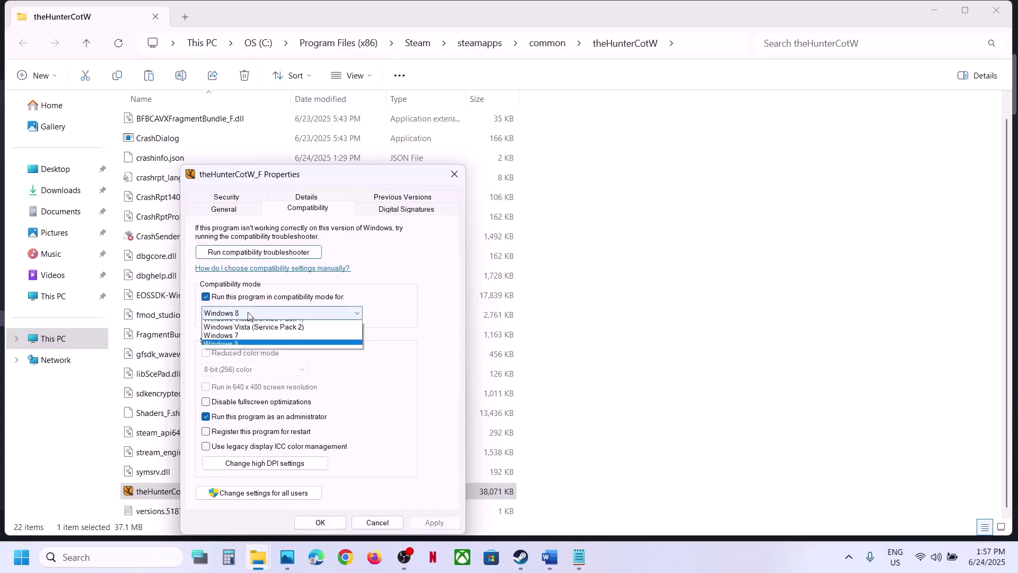
left_click(250, 350)
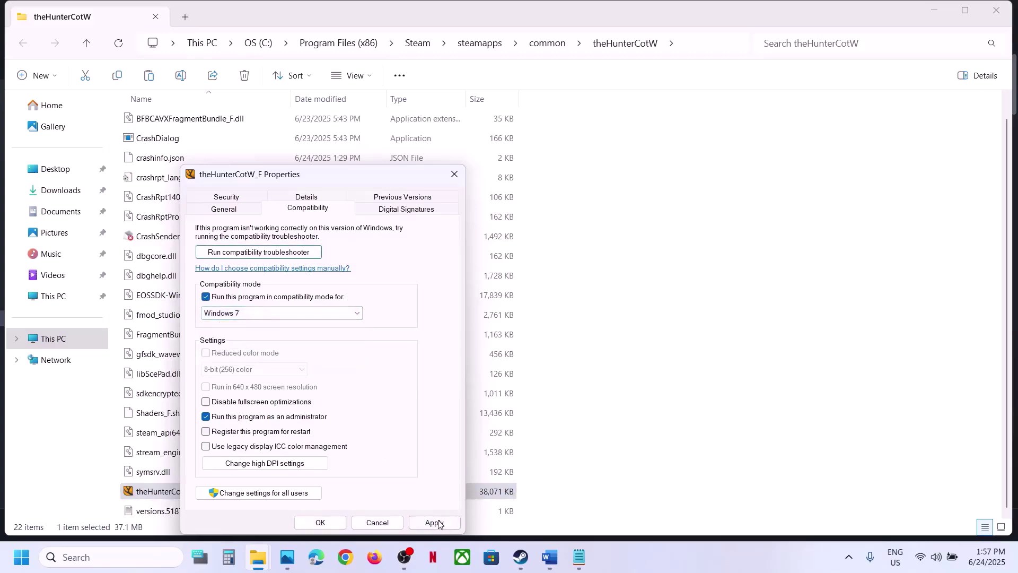
left_click(434, 522)
left_click(430, 522)
left_click(342, 524)
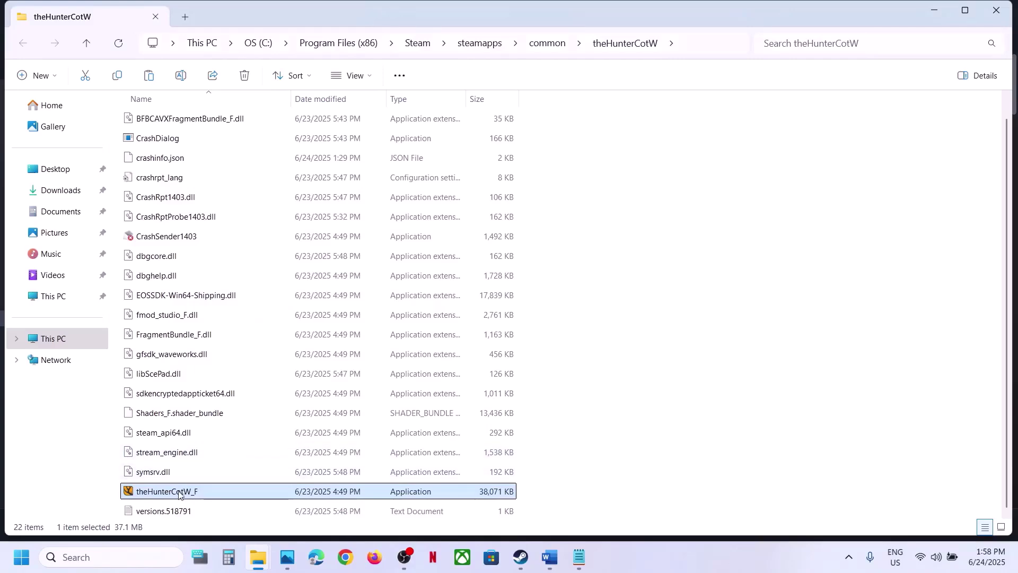
- Turn off compatibility mode and the Disable fullscreen optimizations option for theHunterCotW_F, leaving only the administrator setting on
right_click(178, 495)
left_click(228, 427)
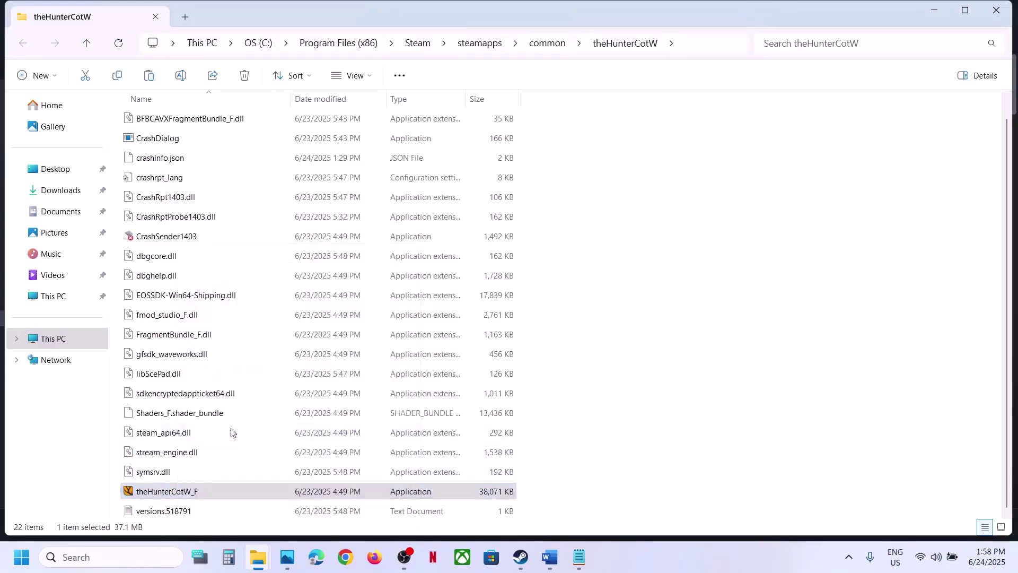
left_click(301, 212)
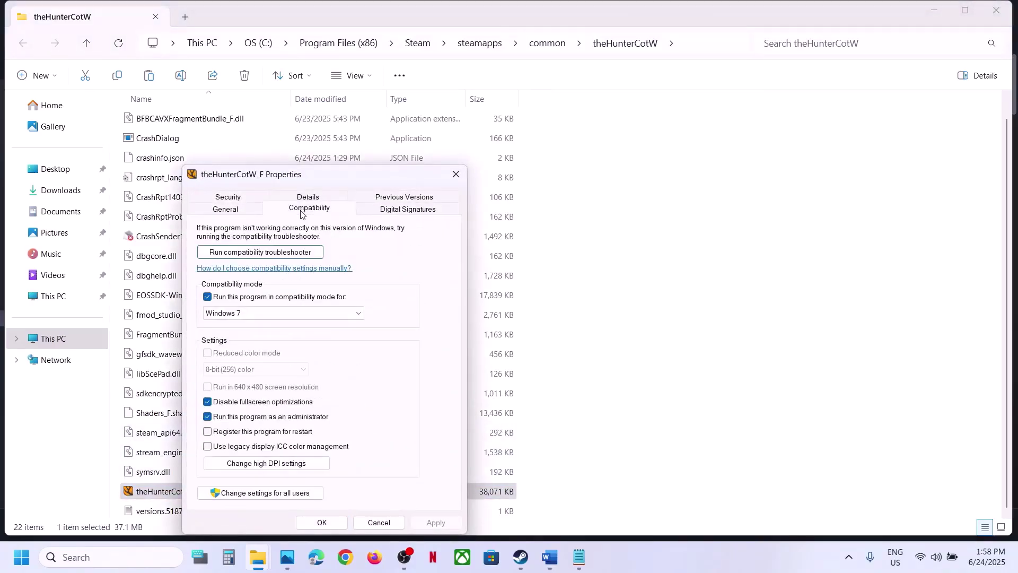
left_click(208, 297)
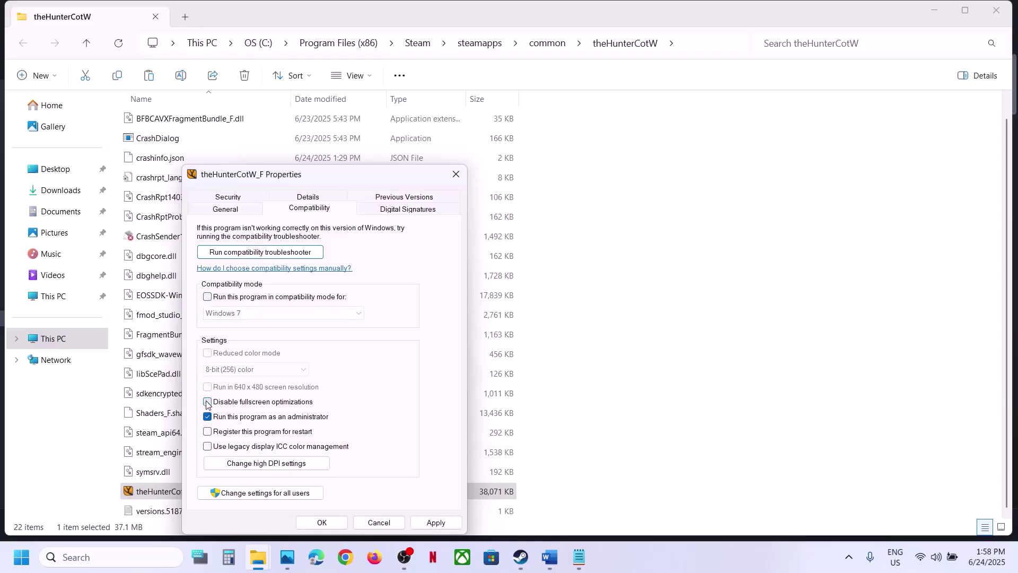
left_click(434, 522)
left_click(322, 523)
- Switch to the Word document and review Step 11 on verifying the game files
left_click(520, 557)
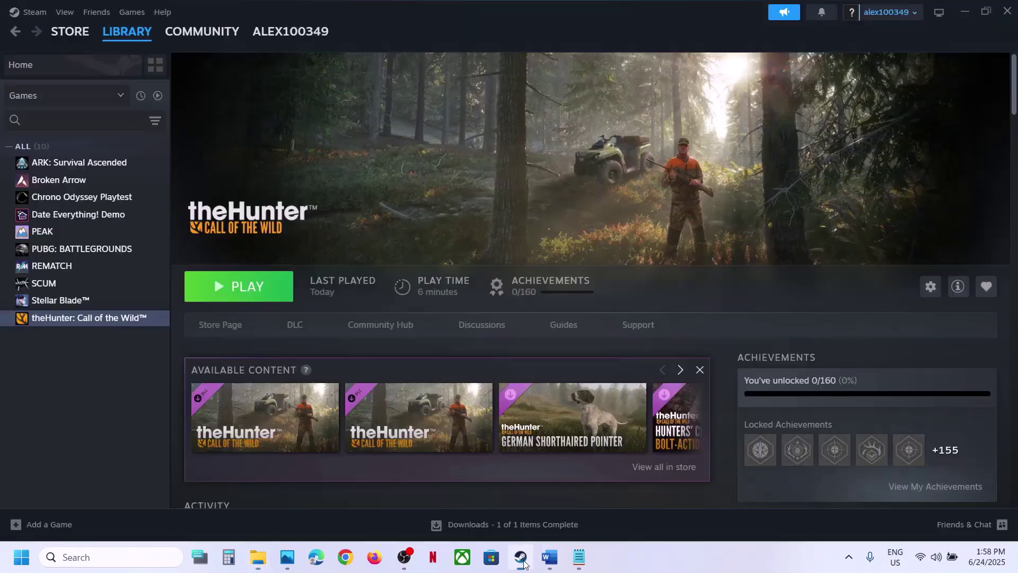
left_click(549, 568)
scroll(396, 354, "down", 2)
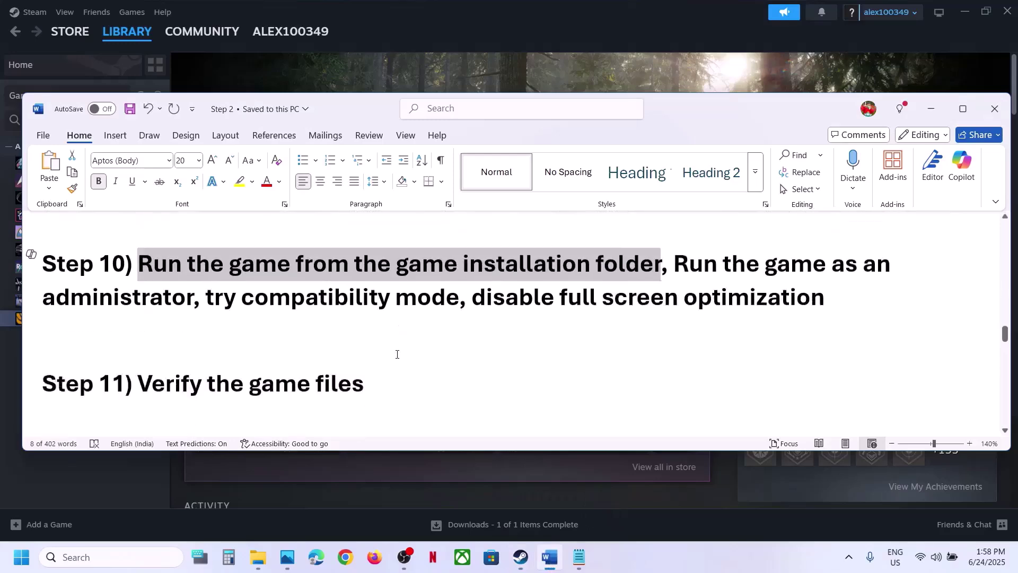
scroll(396, 355, "up", 1)
- Switch to Steam, view the Installed Files properties of theHunter: Call of the Wild with the integrity check option, and close them
left_click(297, 74)
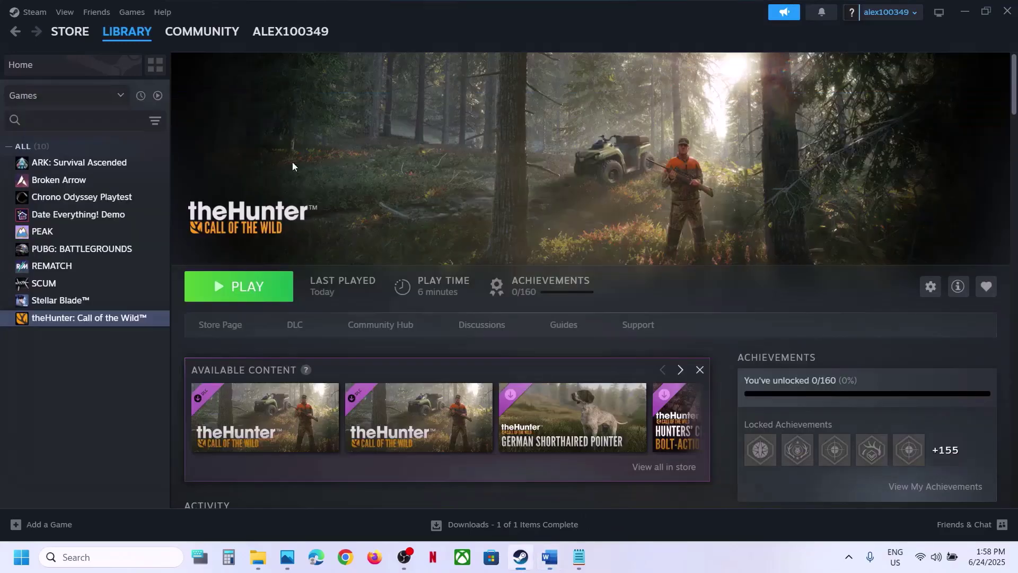
right_click(107, 316)
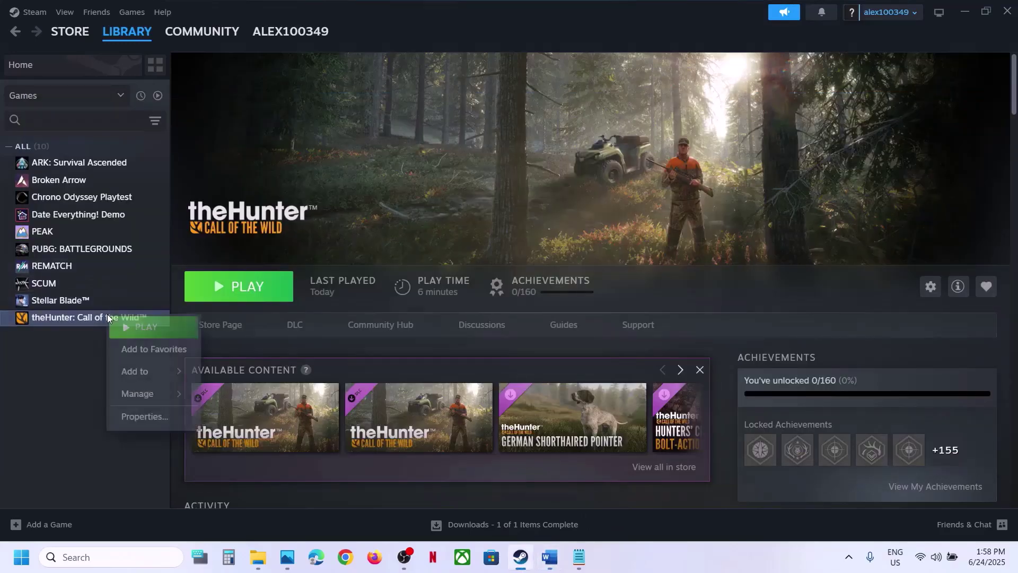
left_click(146, 417)
left_click(295, 207)
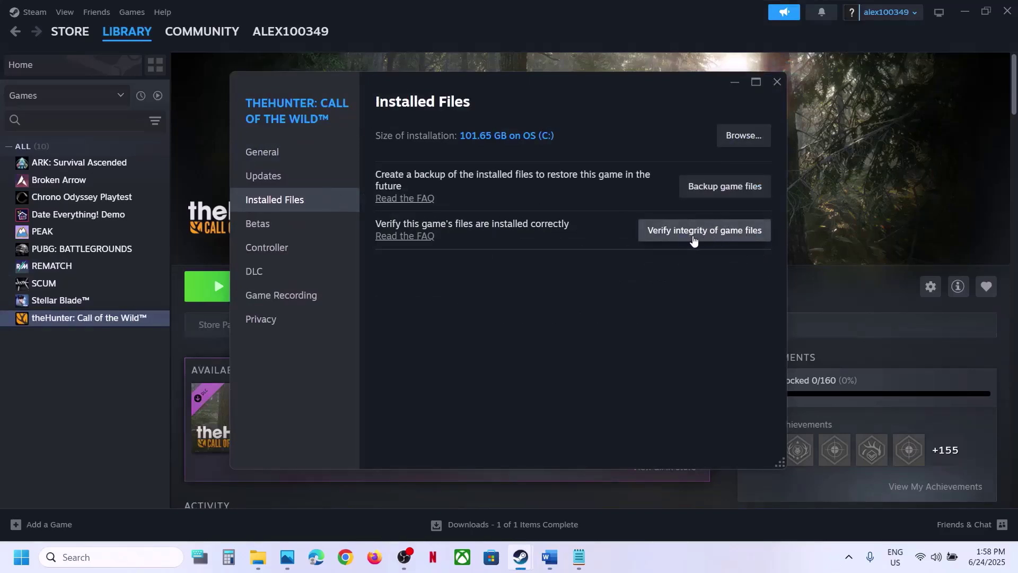
left_click(778, 82)
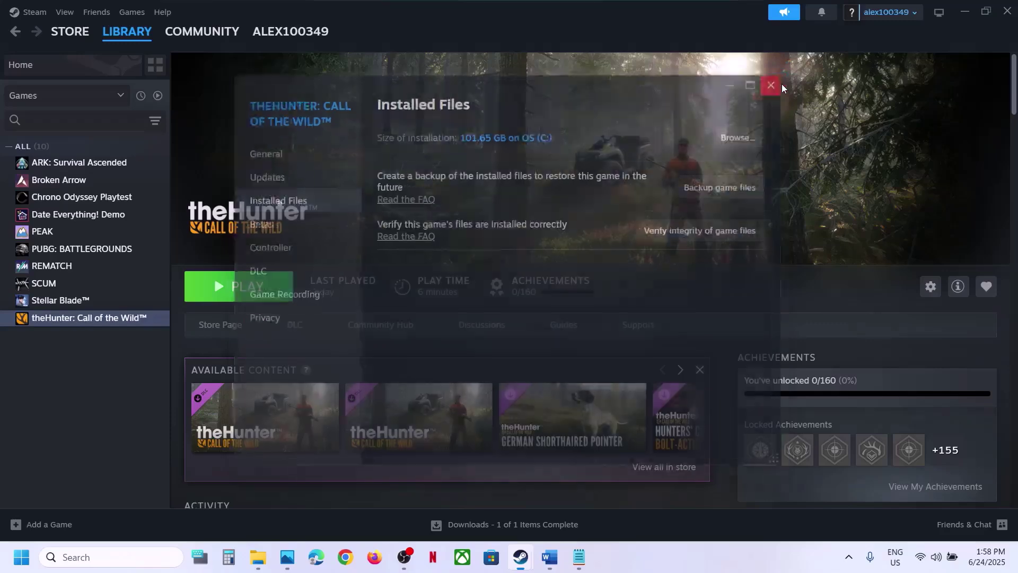
- Switch to the Word document and review Step 12 on clean graphics driver installation, including the NVIDIA and AMD download links
left_click(552, 558)
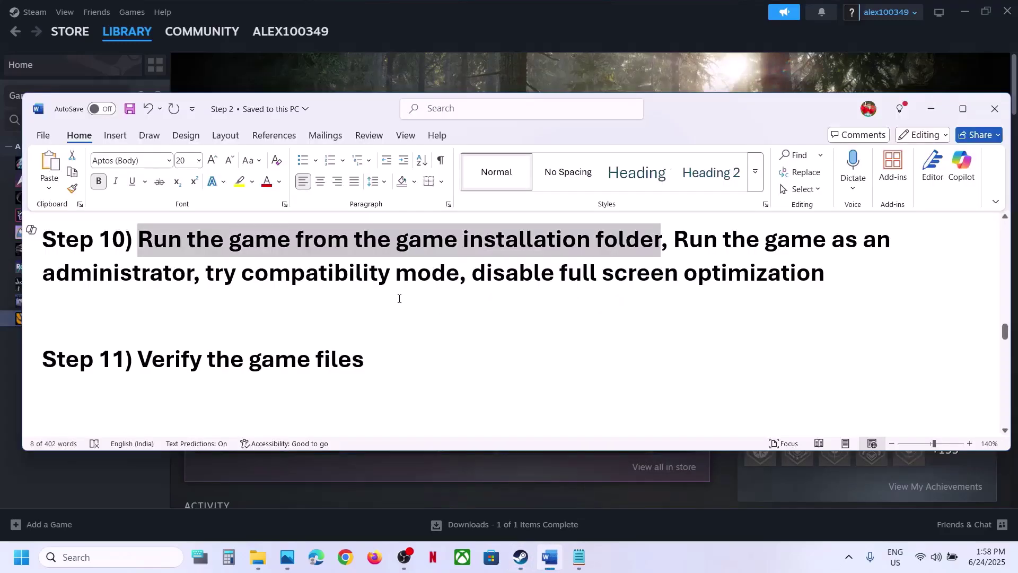
scroll(399, 298, "down", 3)
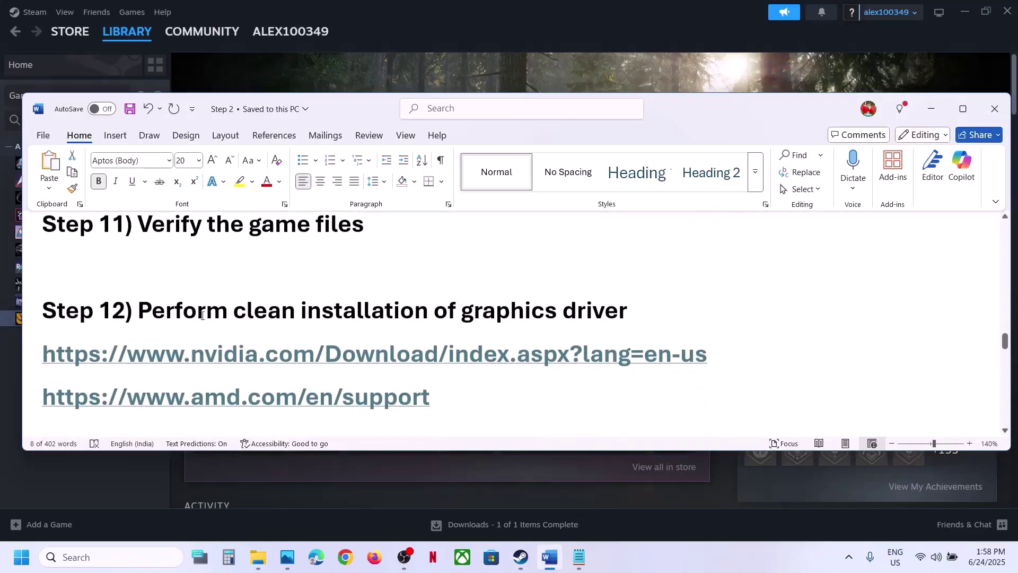
left_click_drag(171, 307, 617, 290)
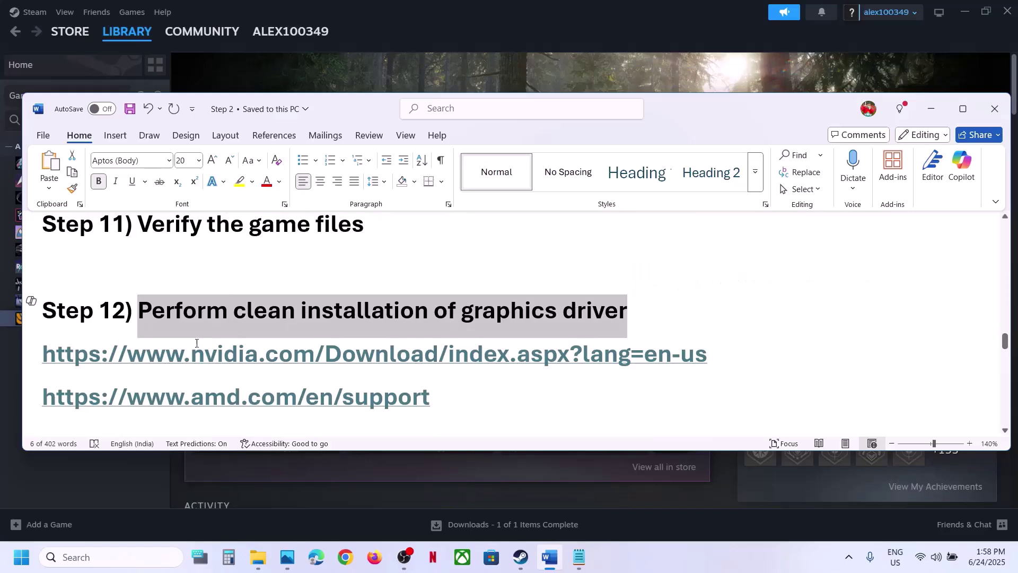
left_click_drag(147, 354, 455, 354)
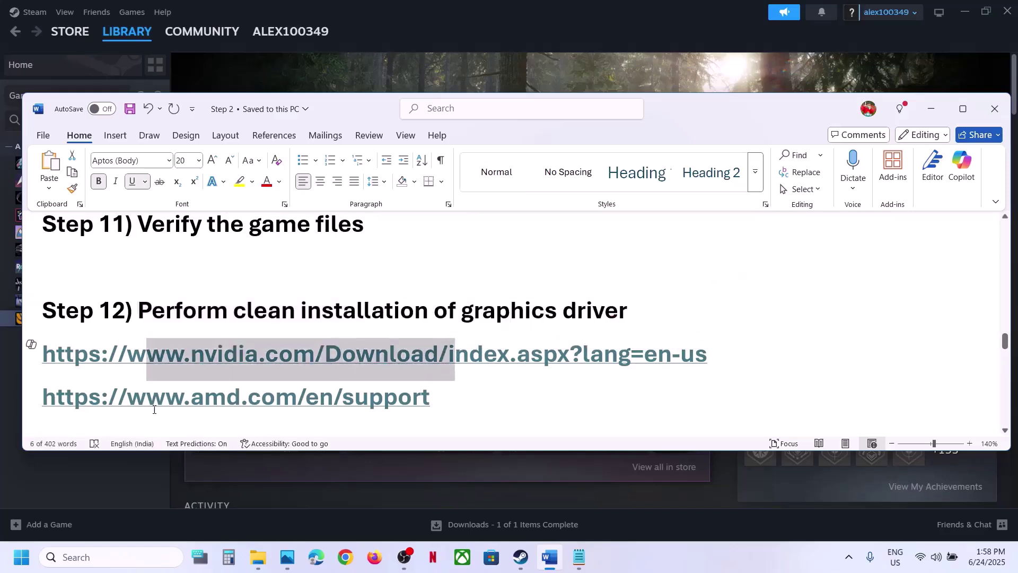
left_click_drag(154, 409, 514, 423)
- Search NVIDIA's driver page in Chrome for GeForce RTX 3050 Laptop GPU drivers for Windows 11 in English (US)
left_click(711, 568)
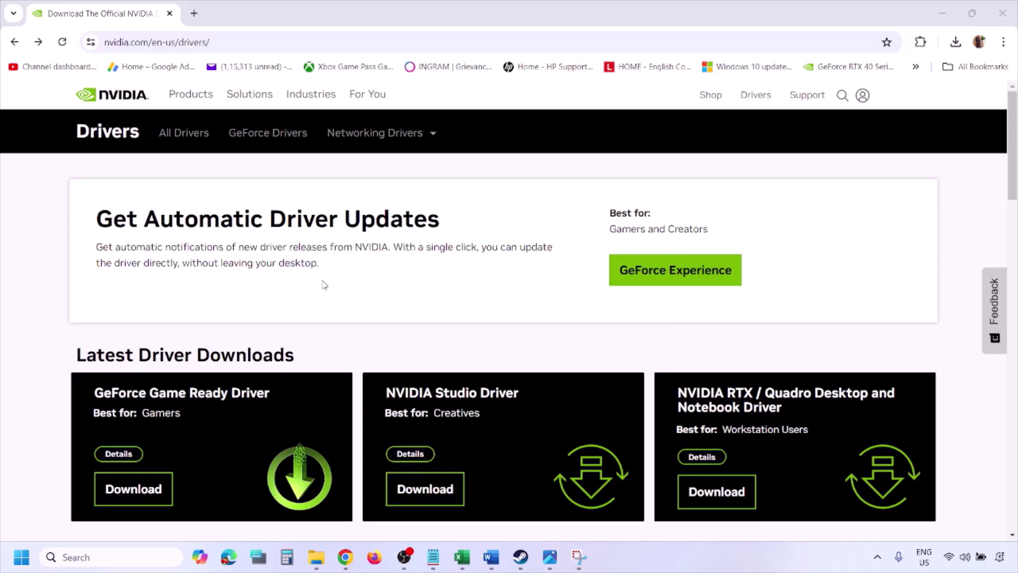
scroll(237, 325, "down", 8)
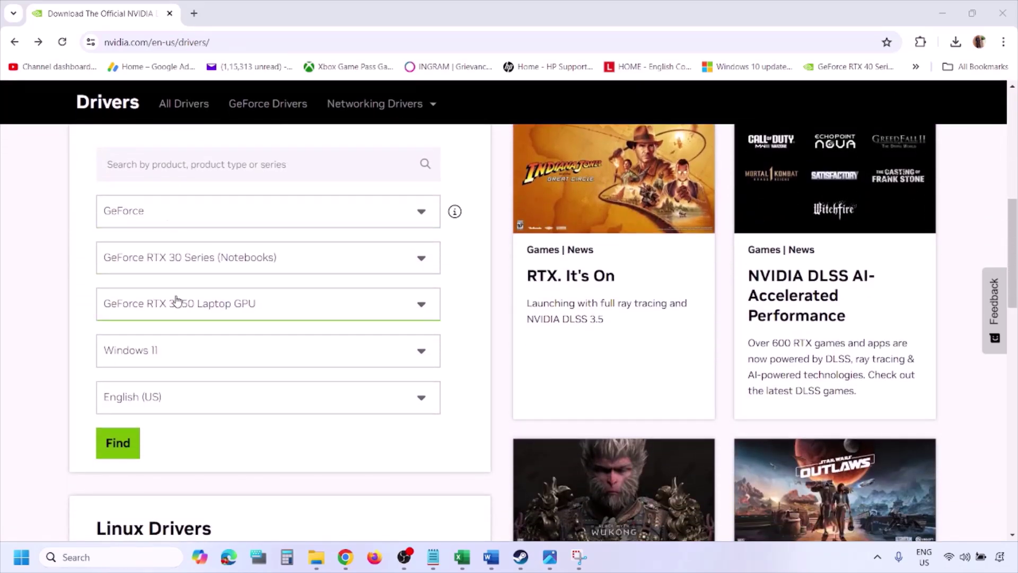
left_click(168, 354)
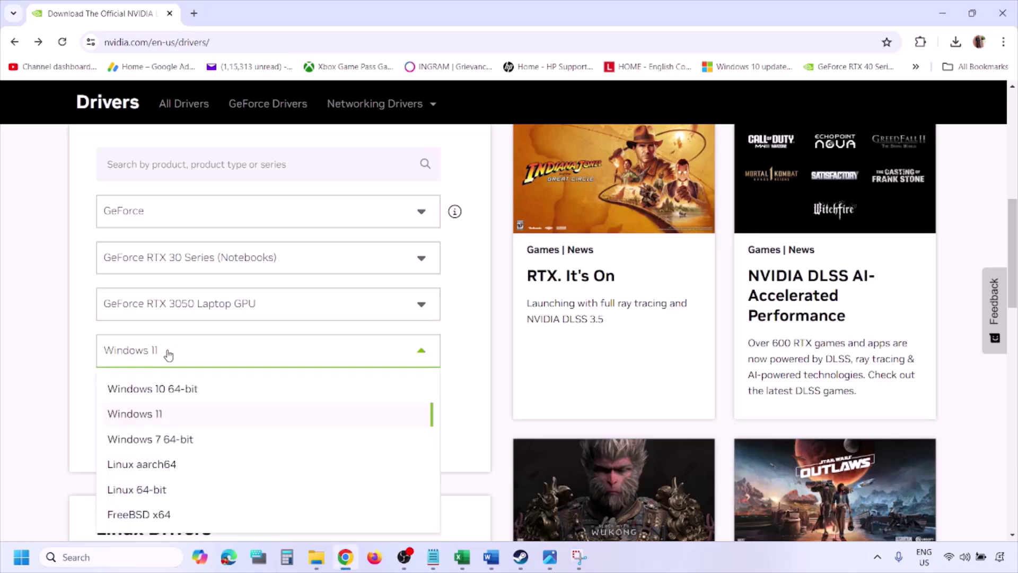
left_click(149, 421)
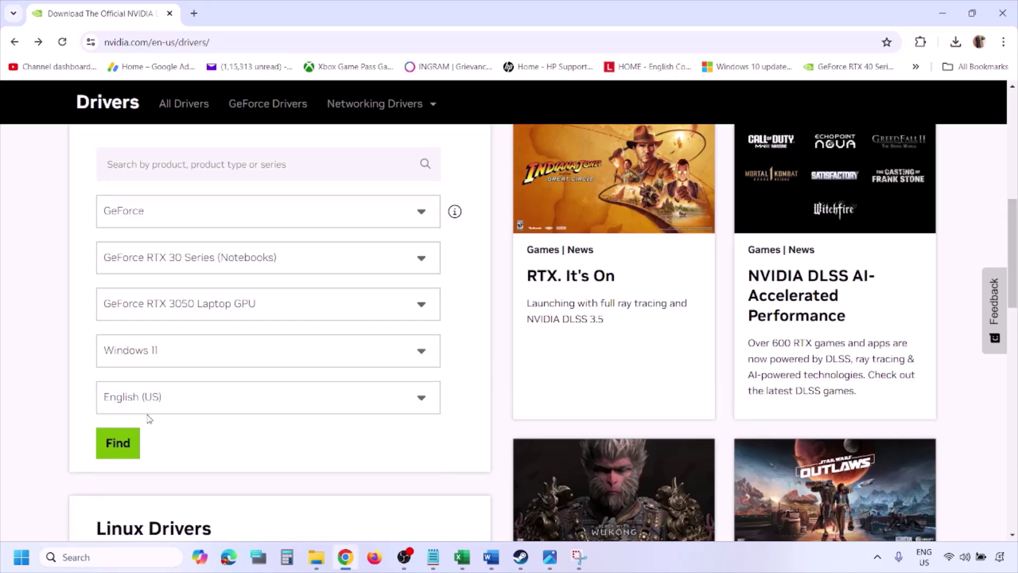
left_click(118, 443)
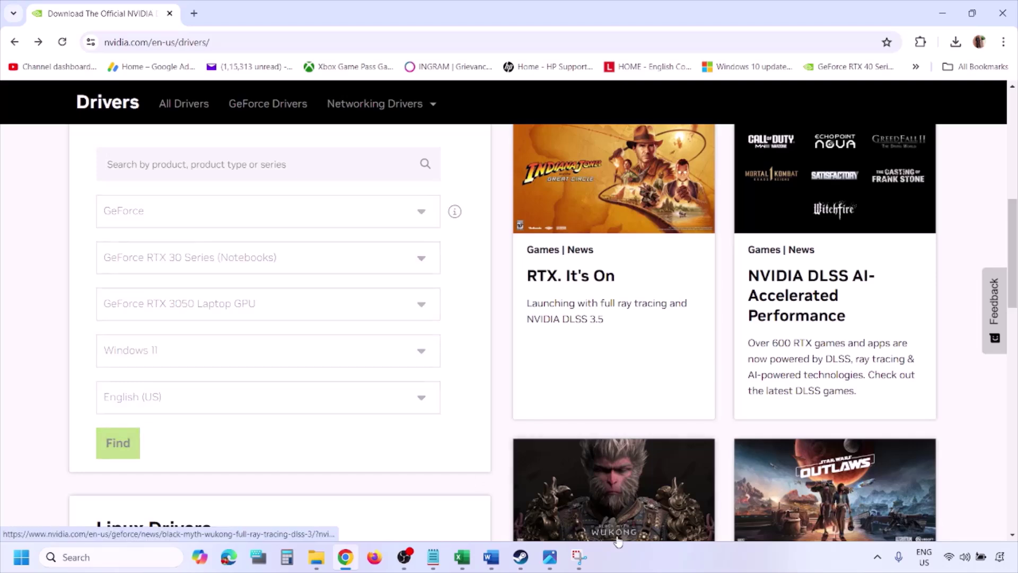
- Switch to Photos and review images 1.png to 5.png on downloading the NVIDIA driver and performing a clean installation
left_click(550, 556)
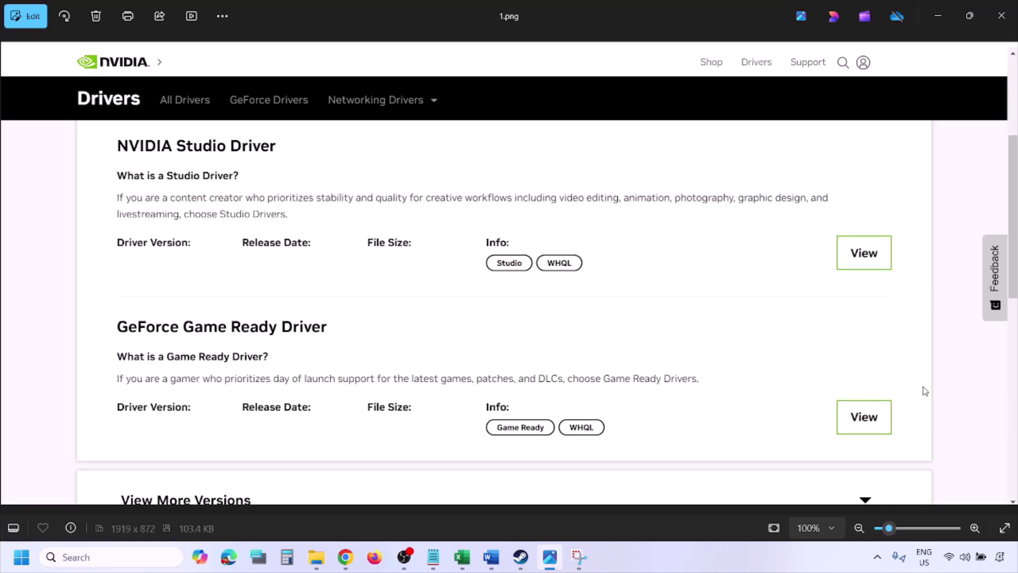
key("Right")
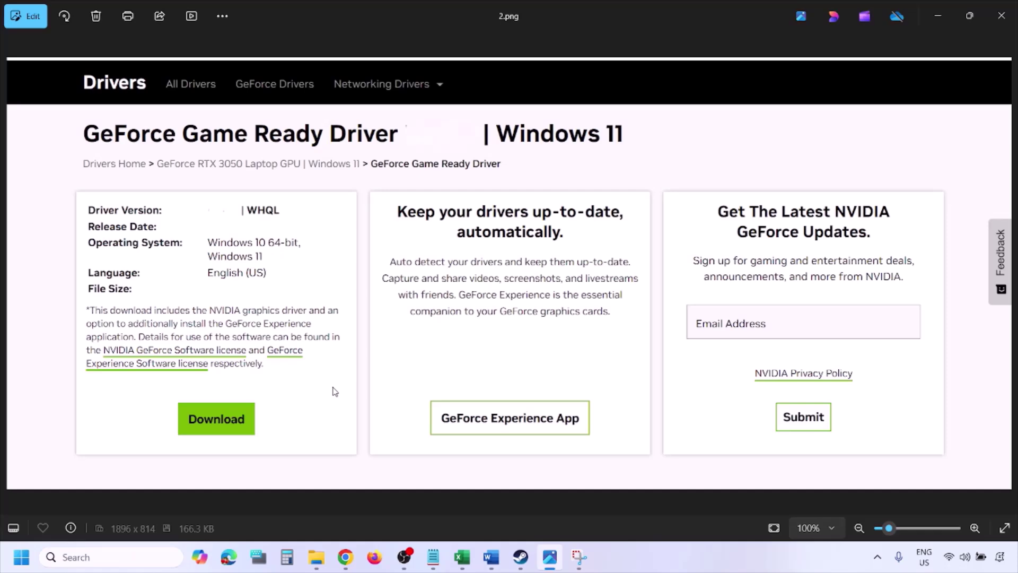
key("Right")
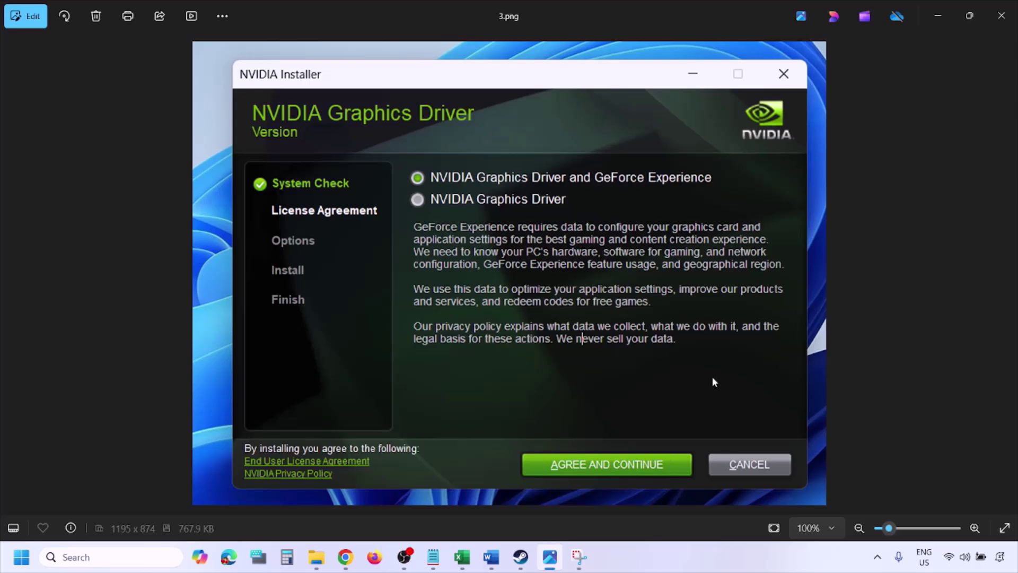
key("Right")
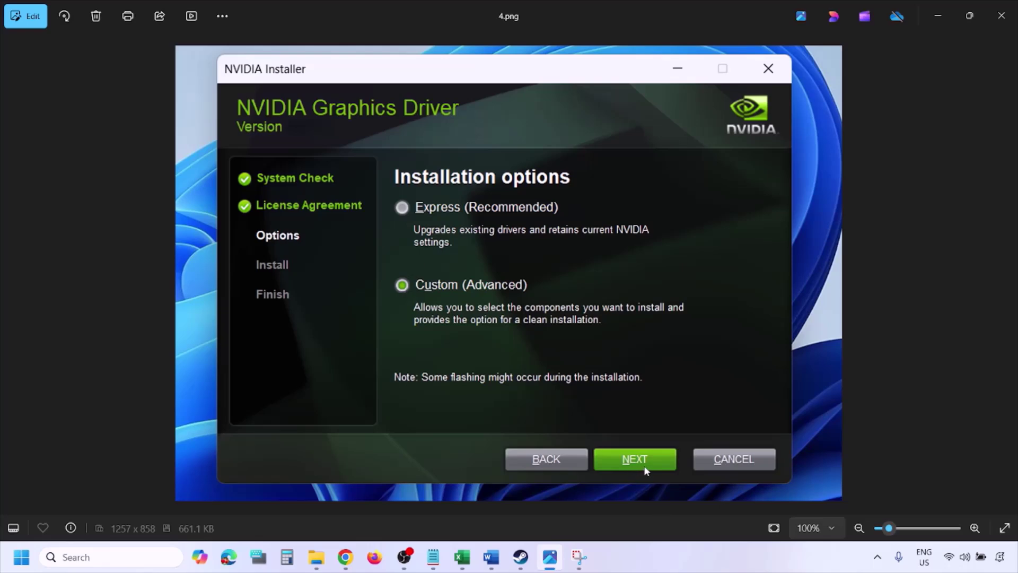
key("Right")
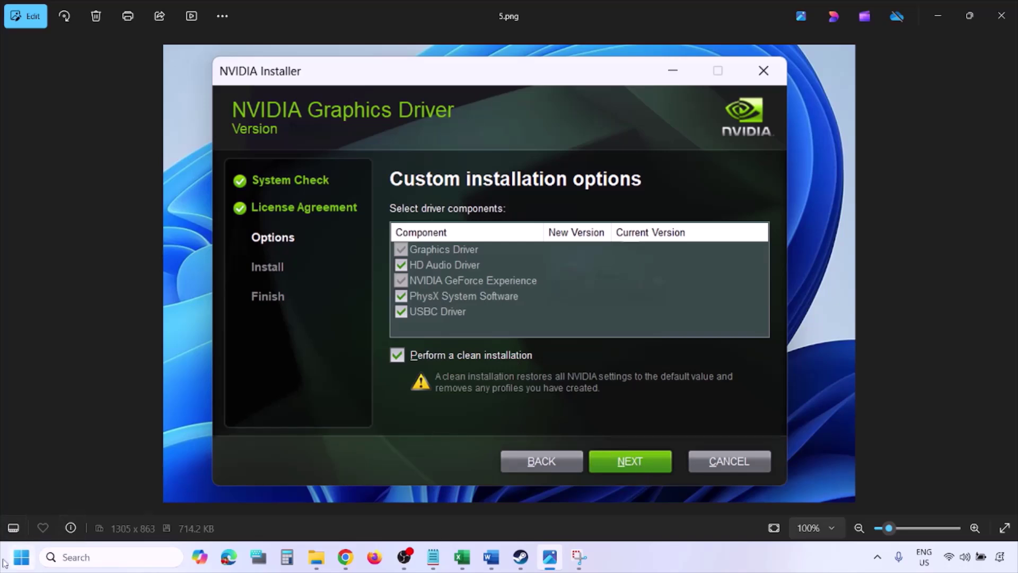
- Show the Windows power options that include Restart
left_click(22, 556)
left_click(390, 516)
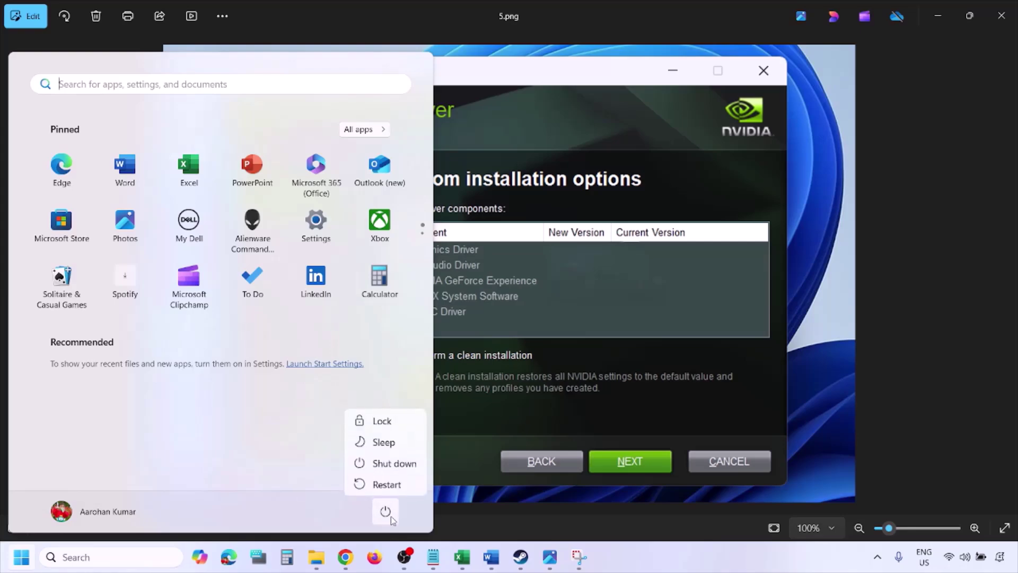
key("Right")
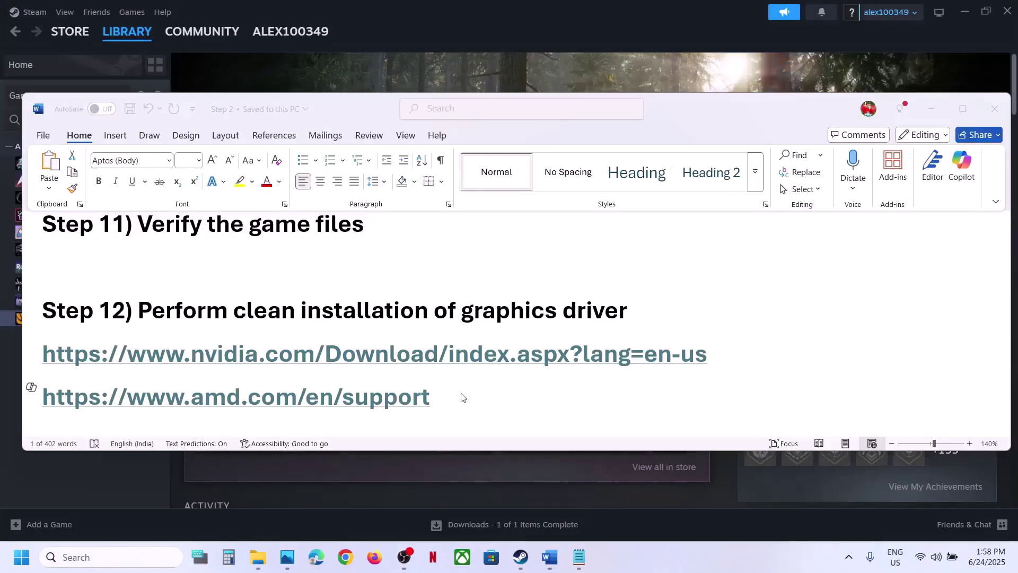
- In the Word document, highlight the AMD support link under Step 12 and copy the word "graphics" from the Step 13 heading
triple_click(461, 397)
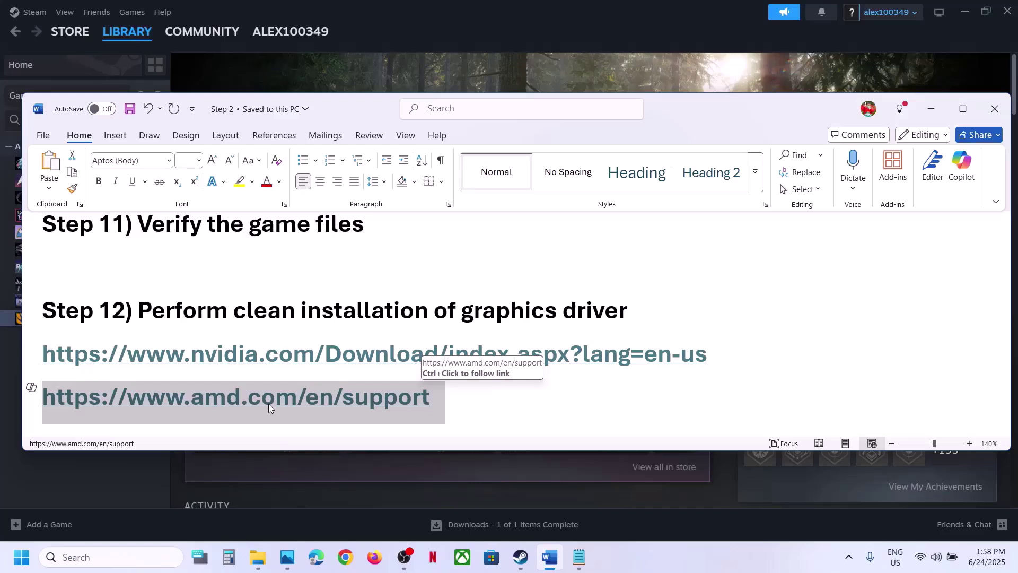
scroll(269, 403, "down", 3)
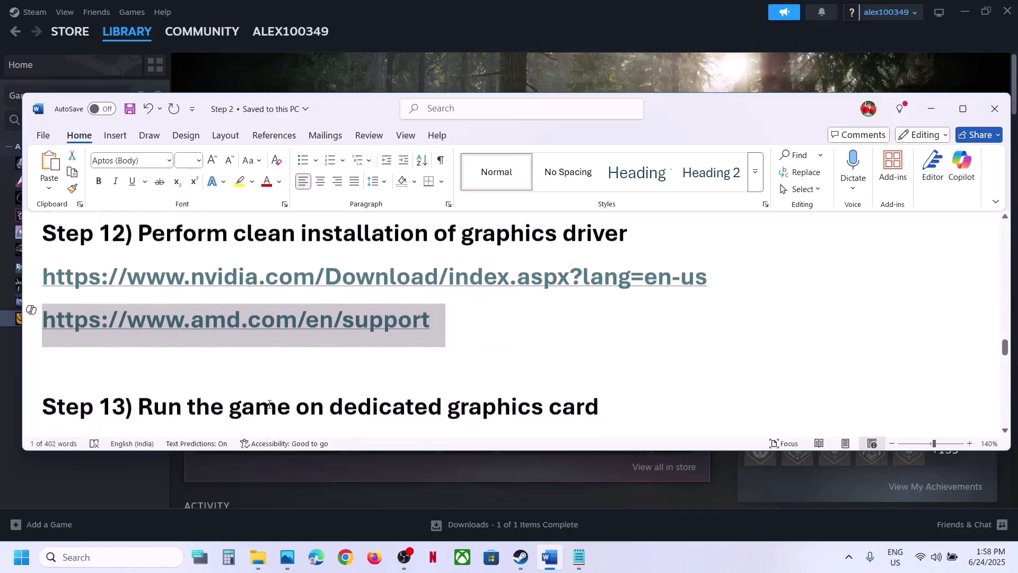
double_click(485, 370)
key("ctrl+c")
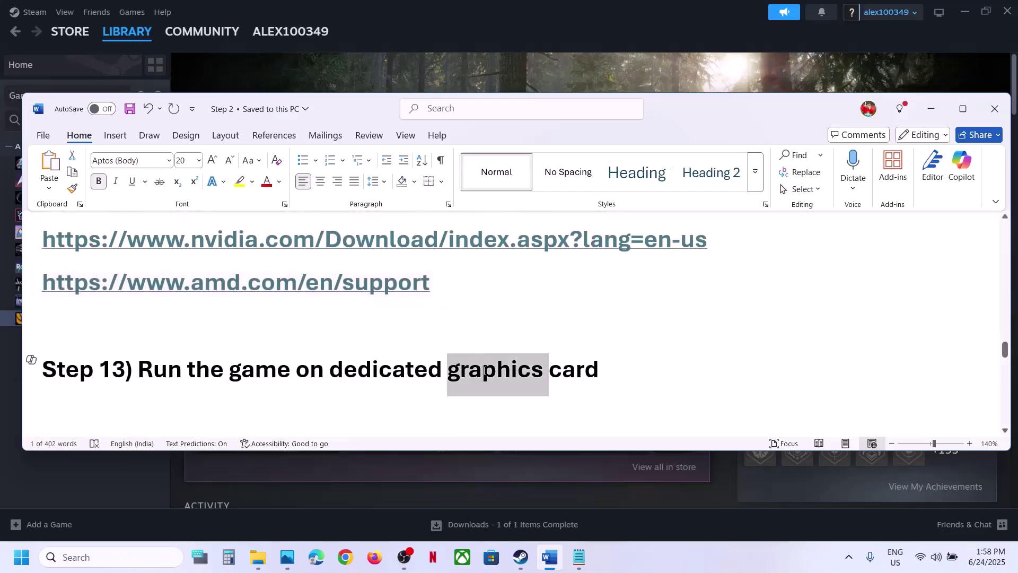
- Search Windows for "graphics" and open the Graphics settings page
left_click(525, 91)
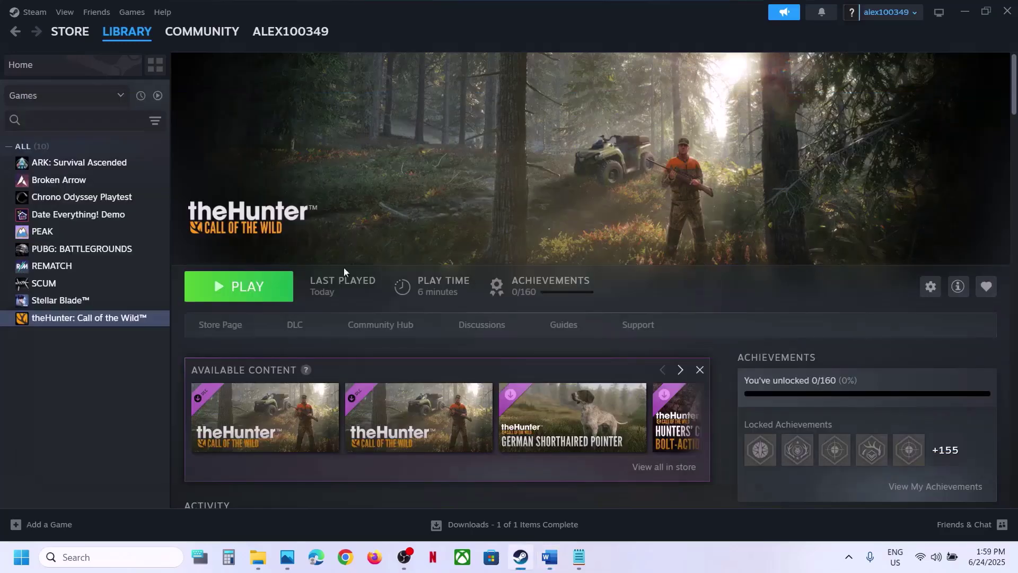
left_click(132, 551)
key("ctrl+v")
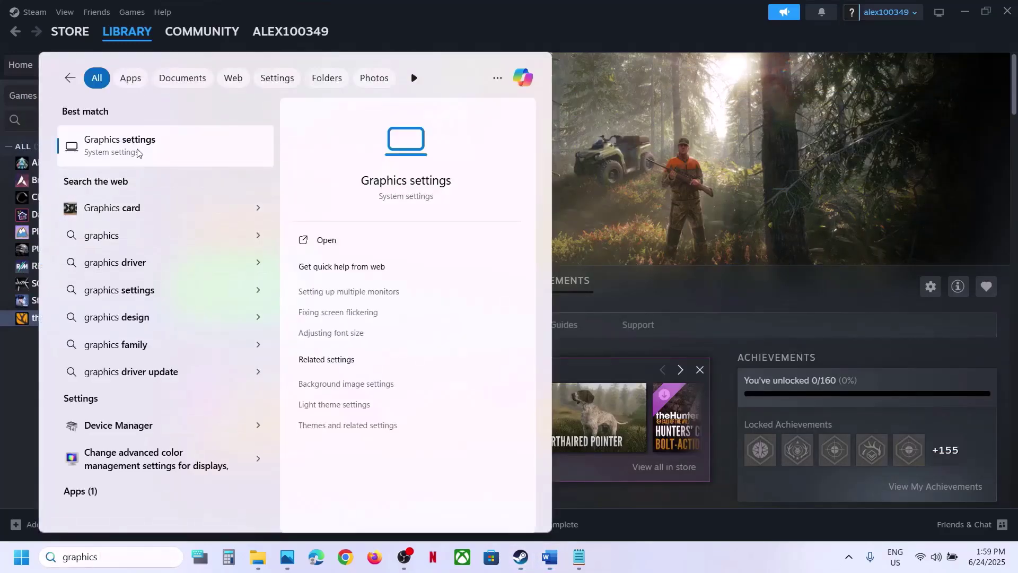
left_click(138, 153)
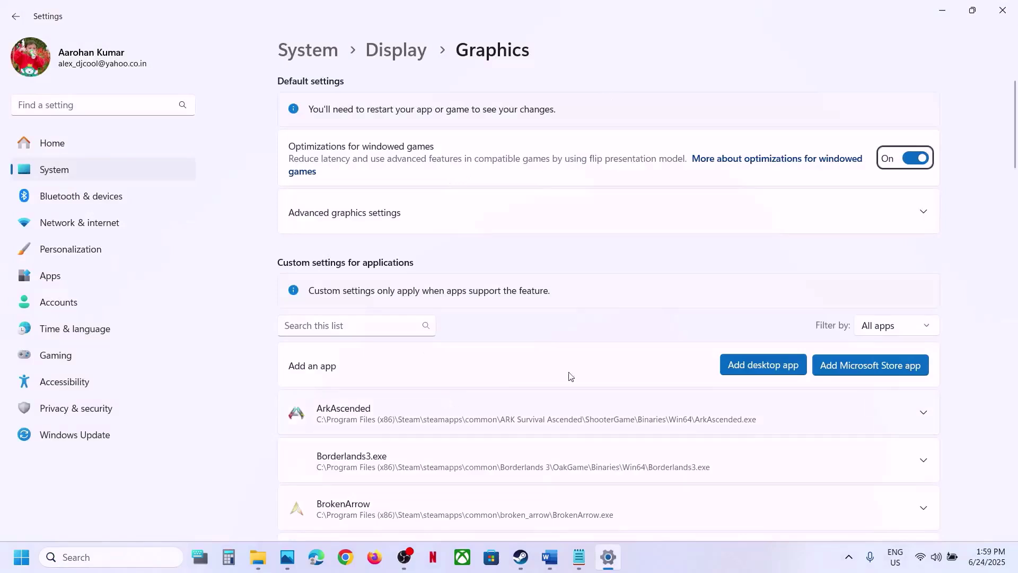
- Start adding a desktop app to the custom graphics settings and browse to C:\Program Files (x86)\Steam\steamapps
left_click(738, 370)
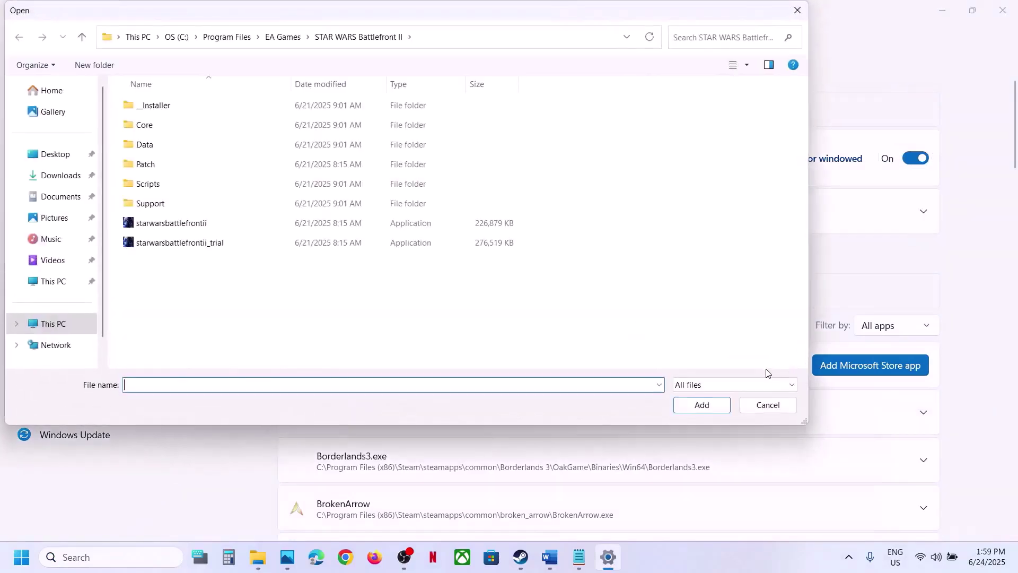
left_click(62, 331)
double_click(227, 127)
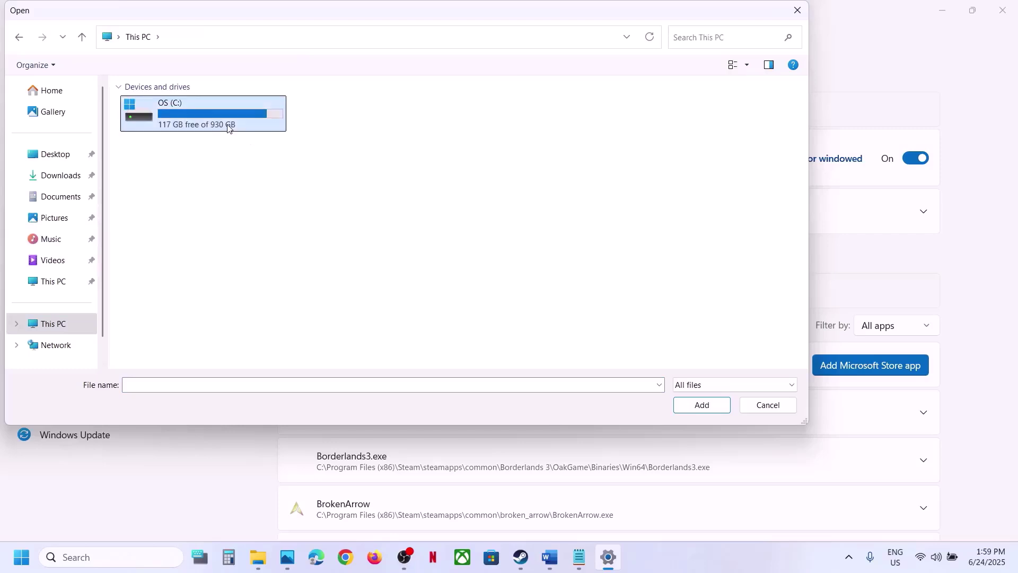
double_click(197, 228)
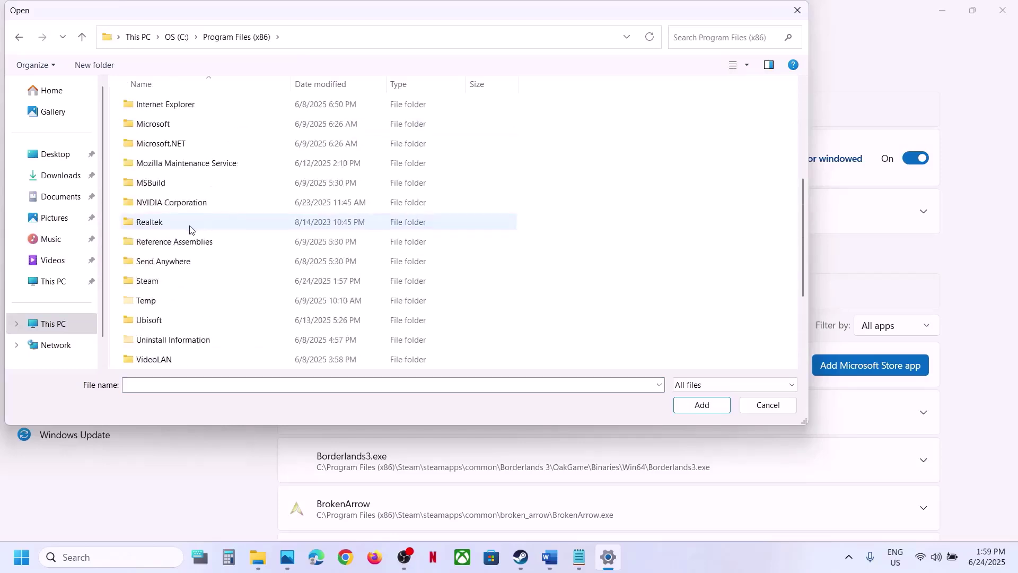
scroll(183, 229, "down", 2)
double_click(153, 165)
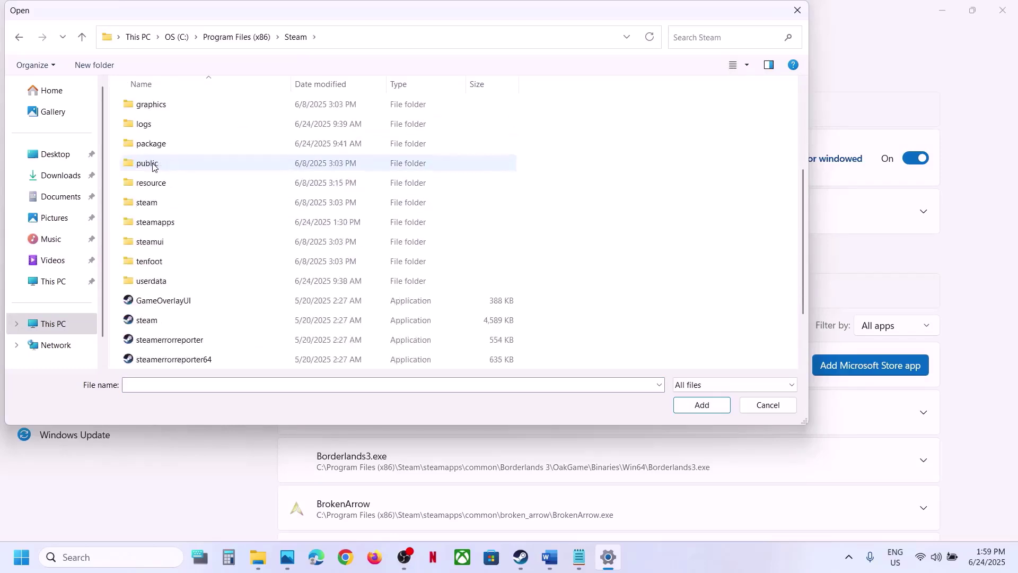
left_click(183, 227)
double_click(183, 227)
- Add the theHunterCotW_F application from the common\theHunterCotW folder to the custom graphics settings list
left_click(164, 104)
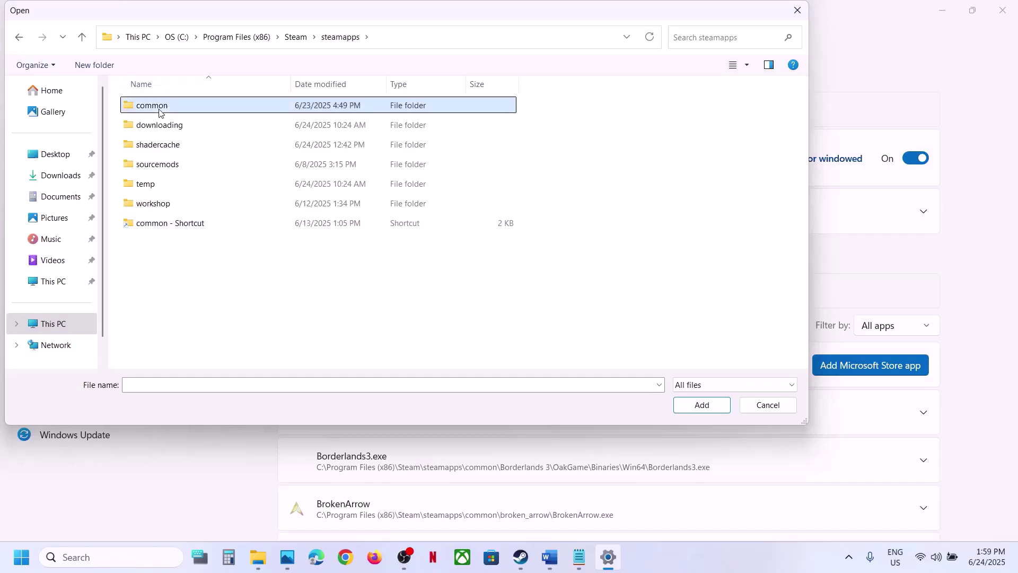
double_click(164, 105)
left_click(173, 320)
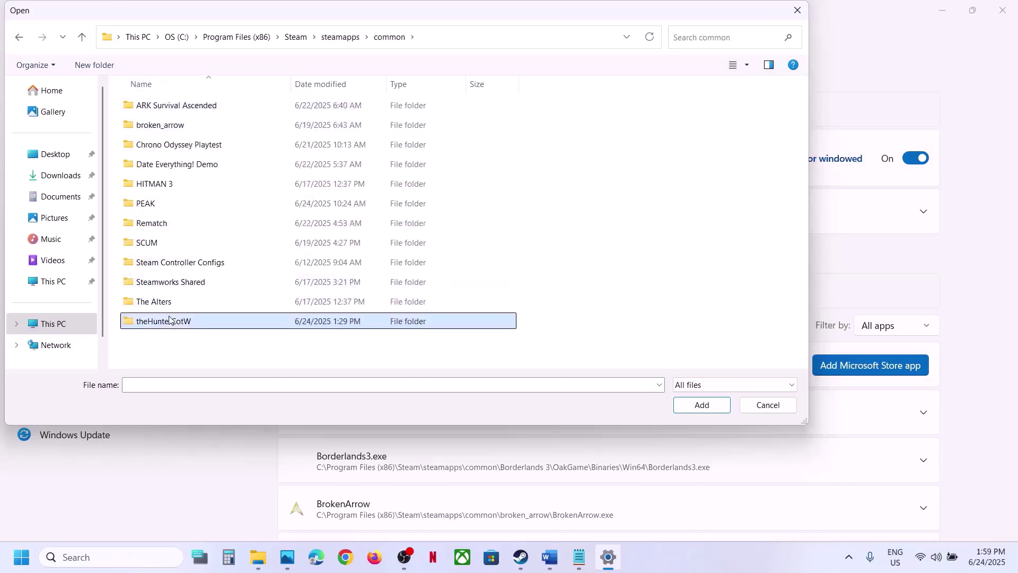
double_click(173, 320)
left_click(176, 170)
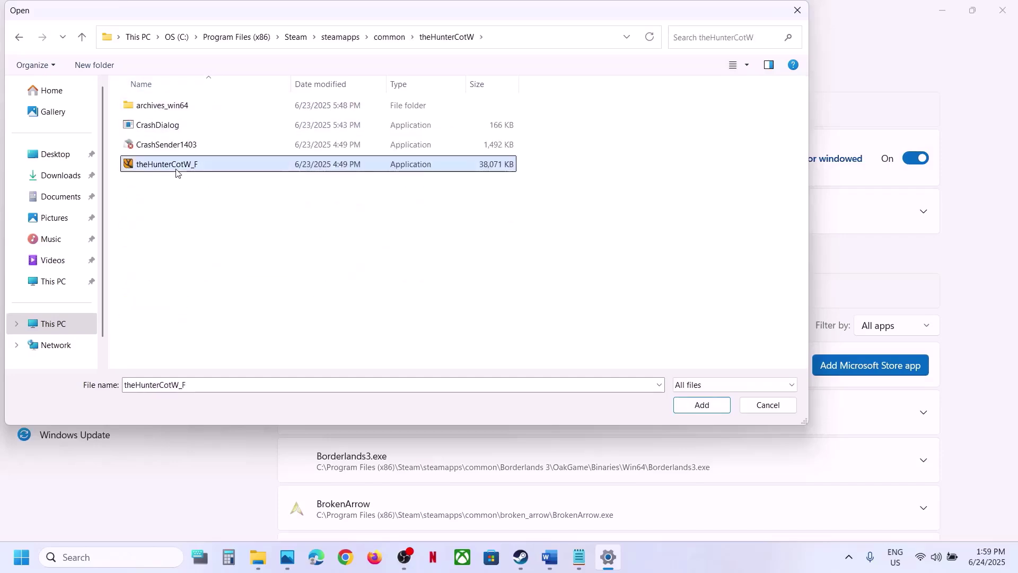
left_click(709, 406)
- Set the GPU preference of theHunterCotW_F to High Performance (NVIDIA GeForce RTX 3050 Laptop GPU) and close Settings
scroll(513, 408, "down", 15)
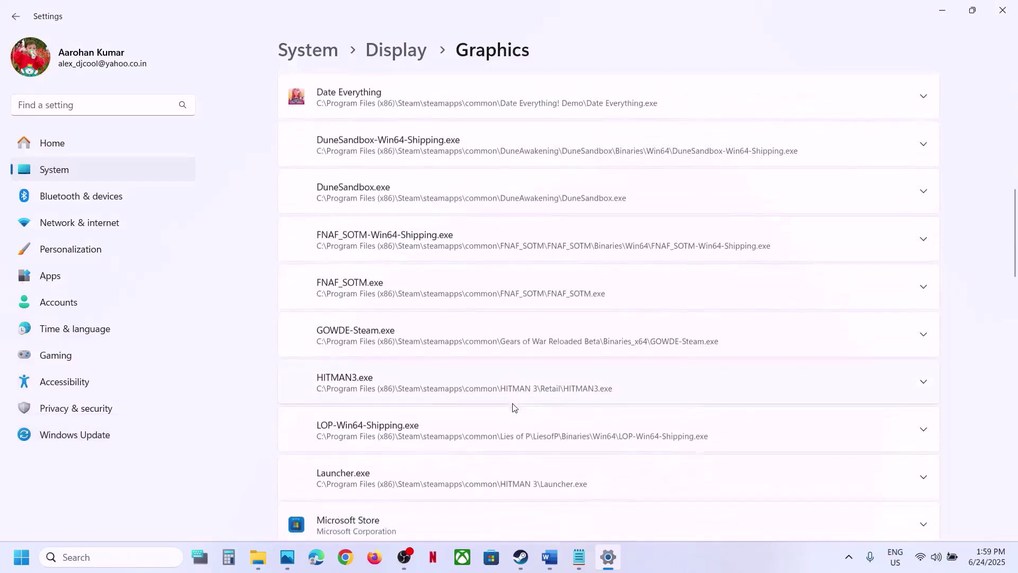
scroll(513, 407, "down", 13)
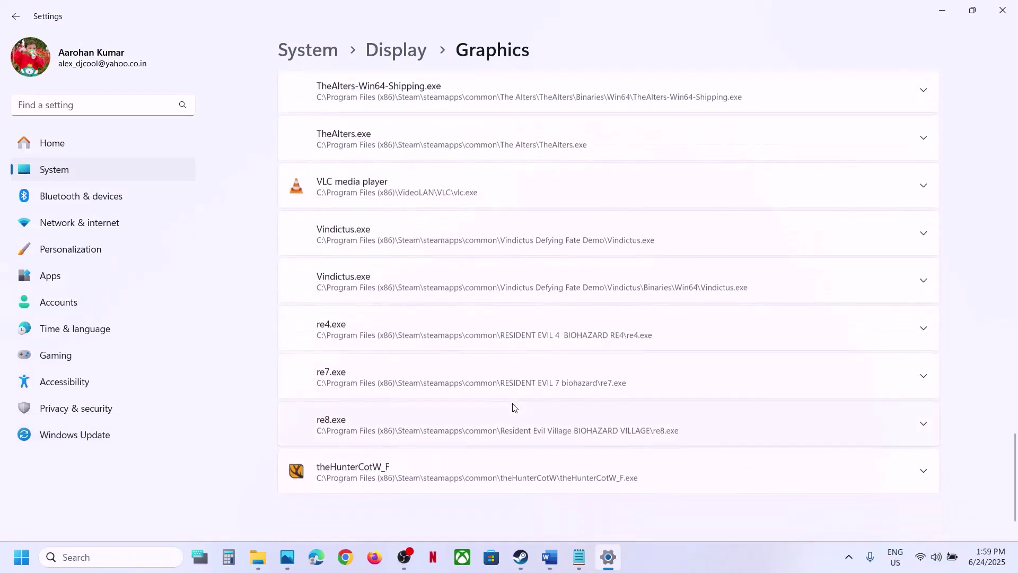
left_click(393, 436)
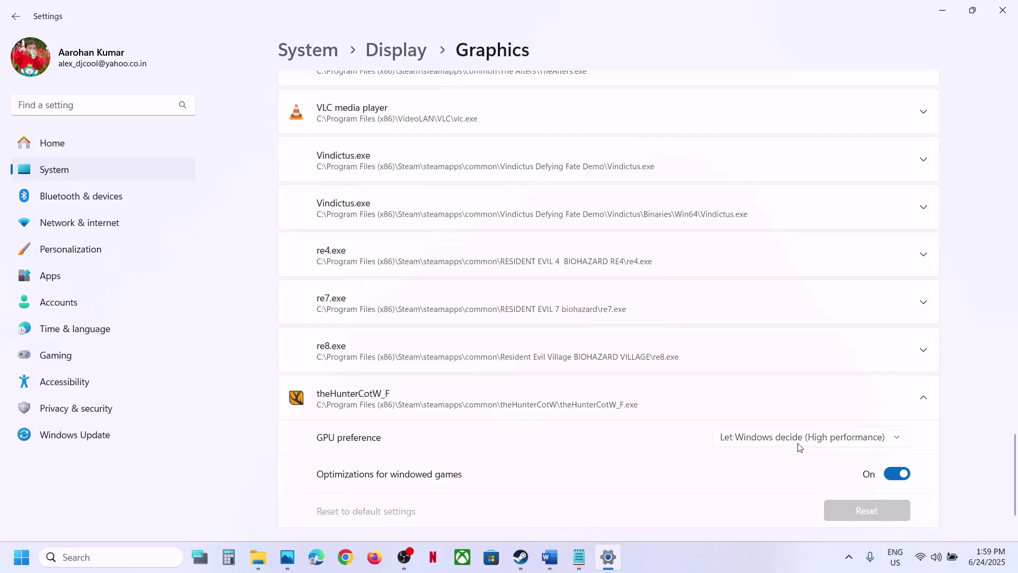
left_click(813, 436)
left_click(810, 485)
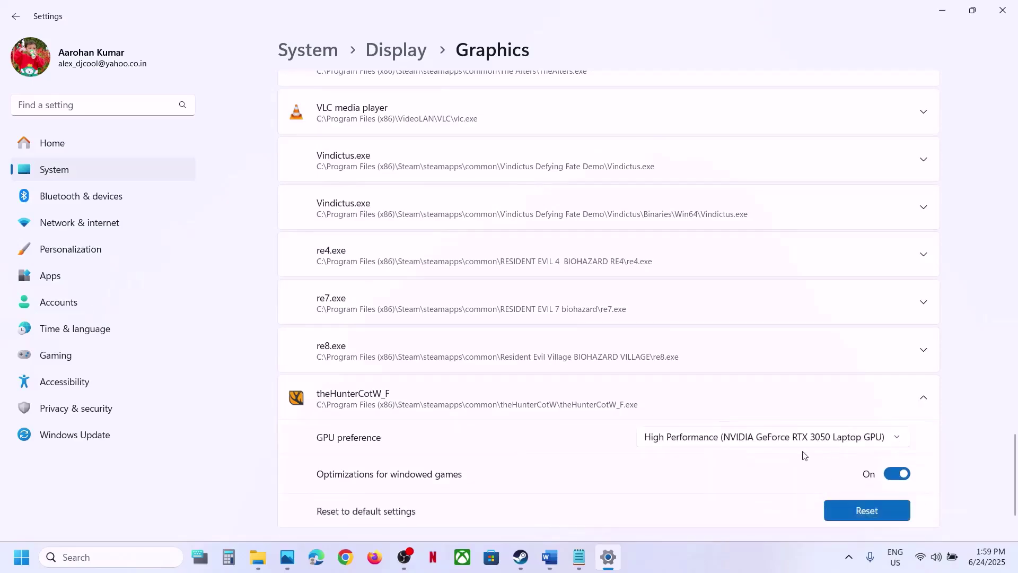
left_click(1003, 10)
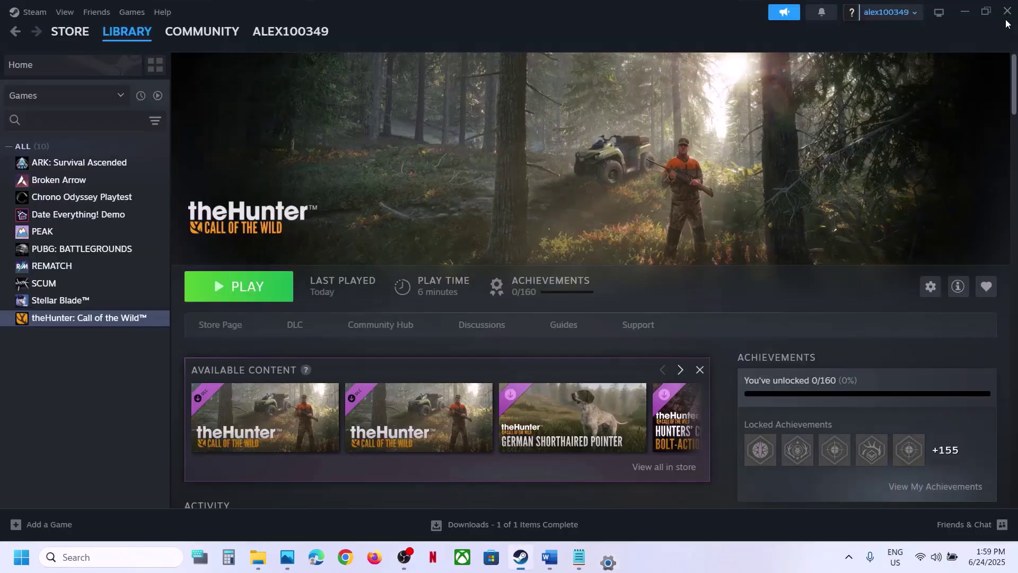
- Switch to the Word document and review Step 14 on rolling back the graphics driver
left_click(550, 557)
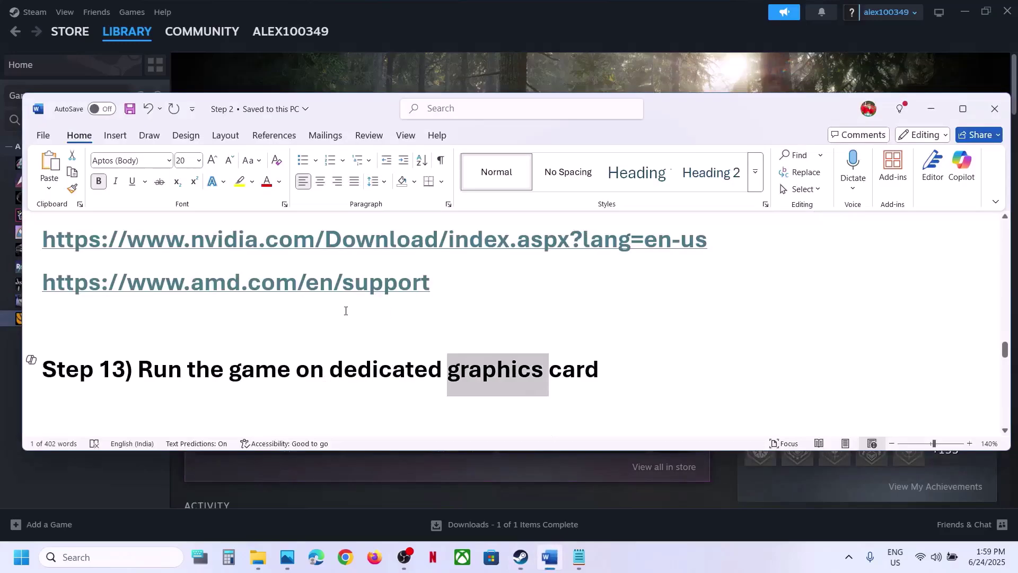
scroll(345, 307, "down", 3)
scroll(345, 311, "up", 1)
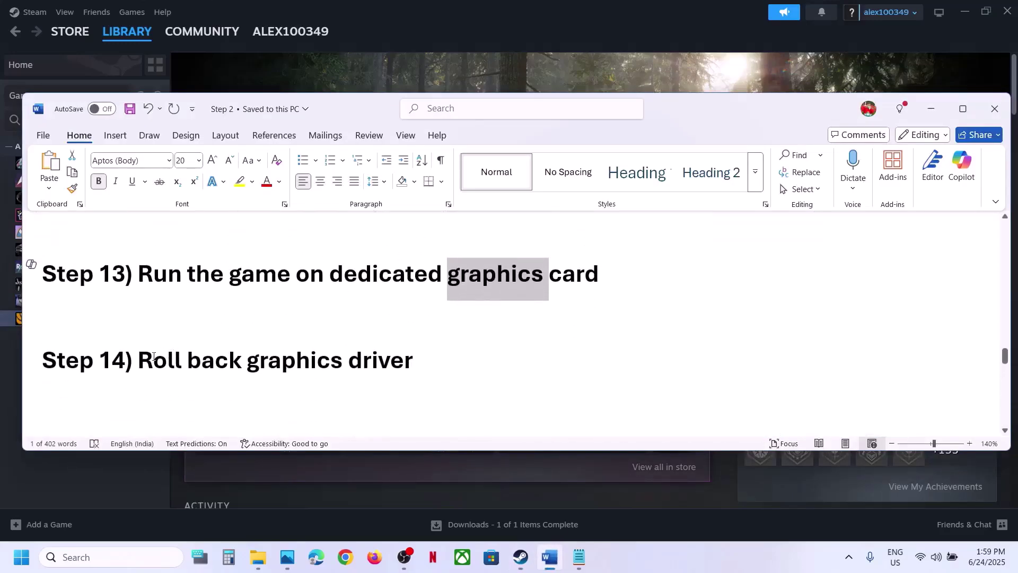
left_click_drag(154, 356, 422, 357)
- Copy the NVIDIA driver download link from Step 12 and open it in a new Chrome tab
scroll(424, 356, "up", 5)
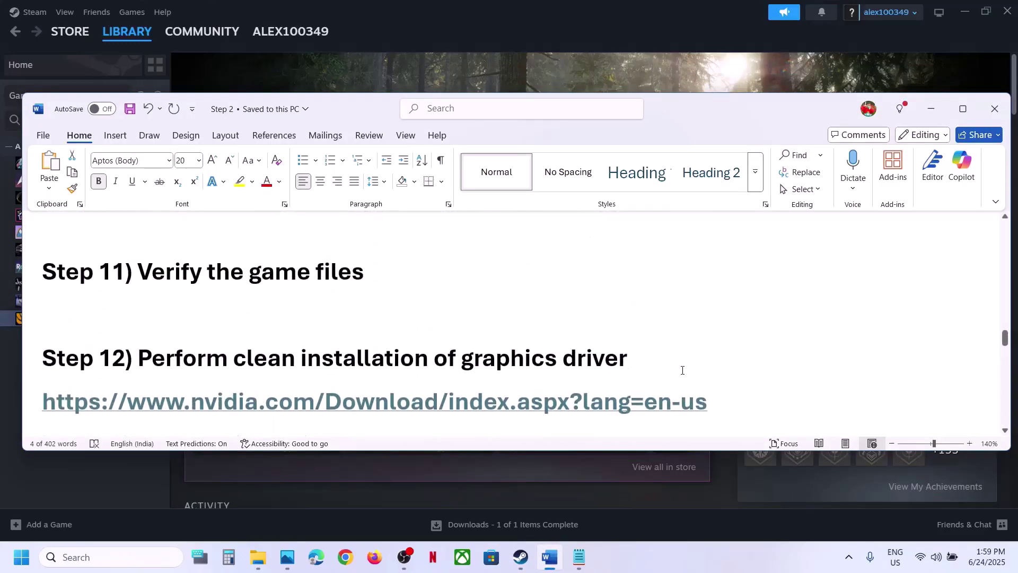
left_click_drag(727, 410, 208, 406)
key("ctrl+c")
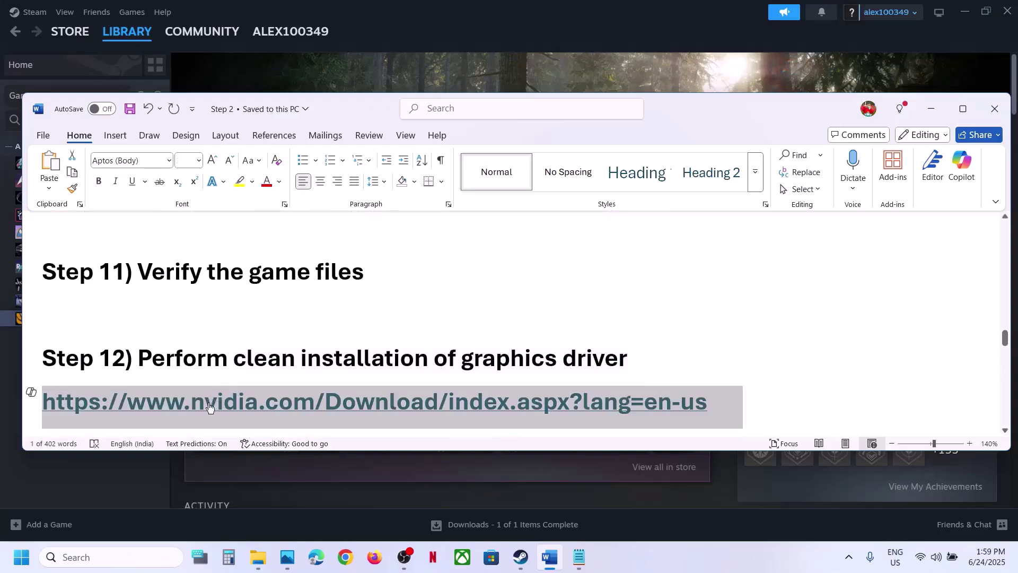
left_click(345, 556)
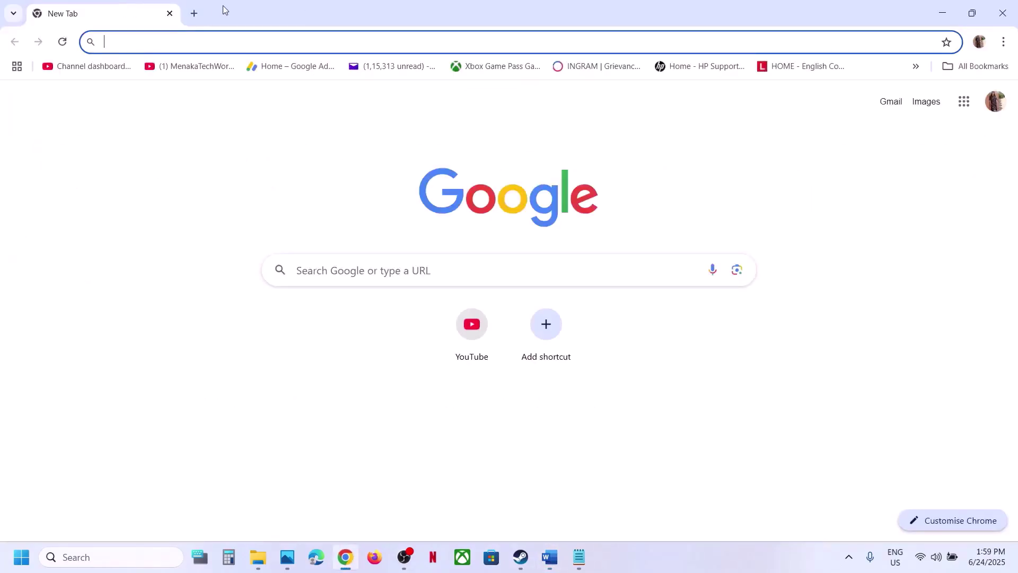
left_click(194, 14)
key("ctrl+v")
key("Return")
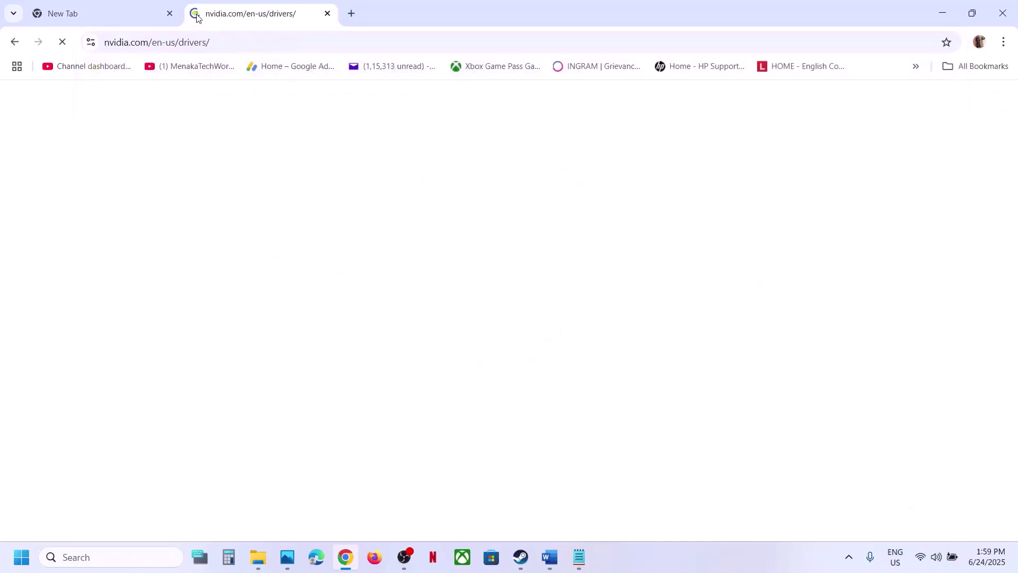
- Run the manual driver search for the GeForce RTX 3050 Laptop GPU on Windows 11 in English (US)
scroll(253, 306, "down", 3)
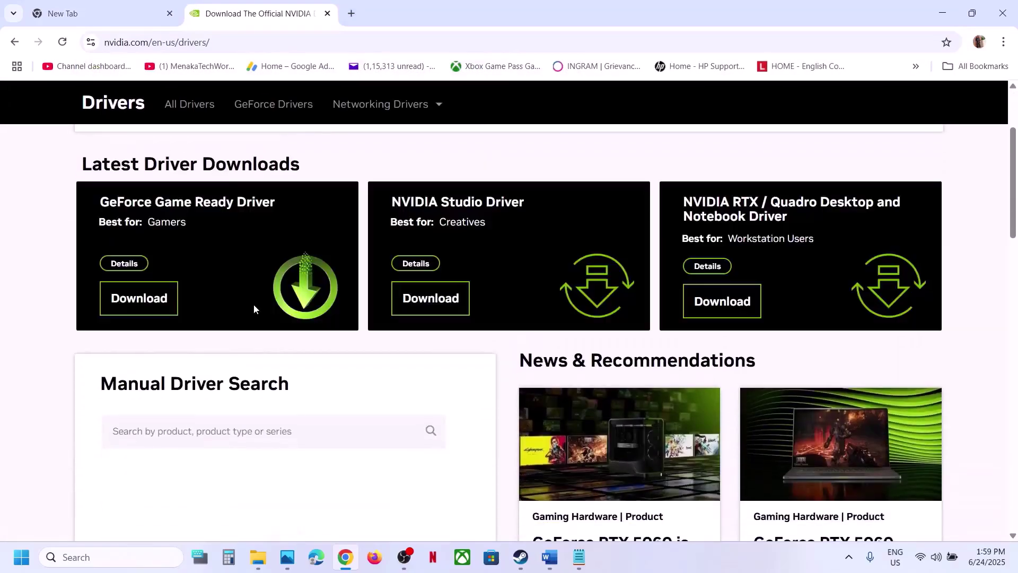
scroll(254, 306, "down", 5)
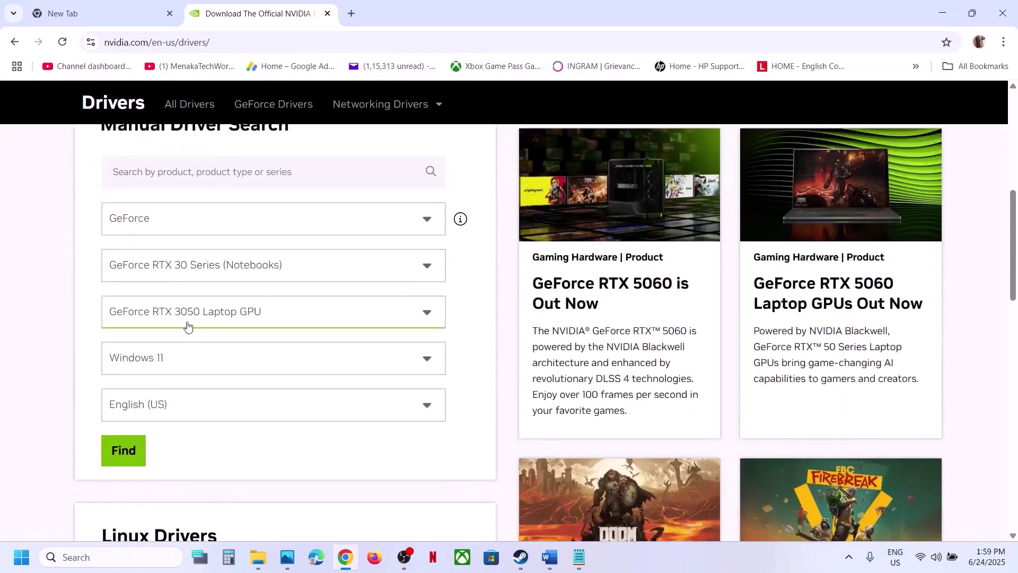
left_click(131, 449)
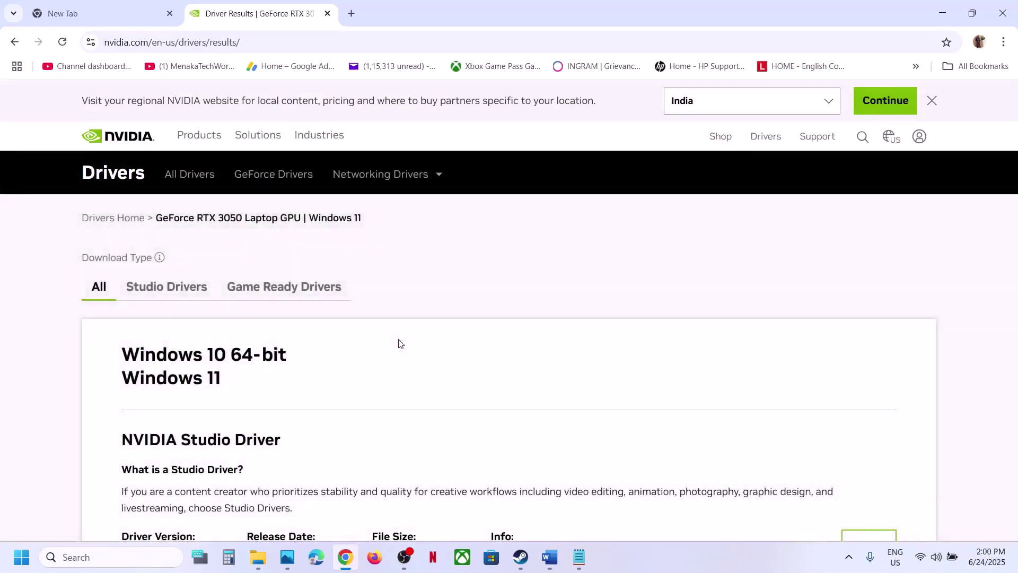
- Expand the list of additional driver versions below the GeForce RTX 3050 Laptop GPU results
scroll(401, 343, "down", 15)
scroll(400, 343, "up", 3)
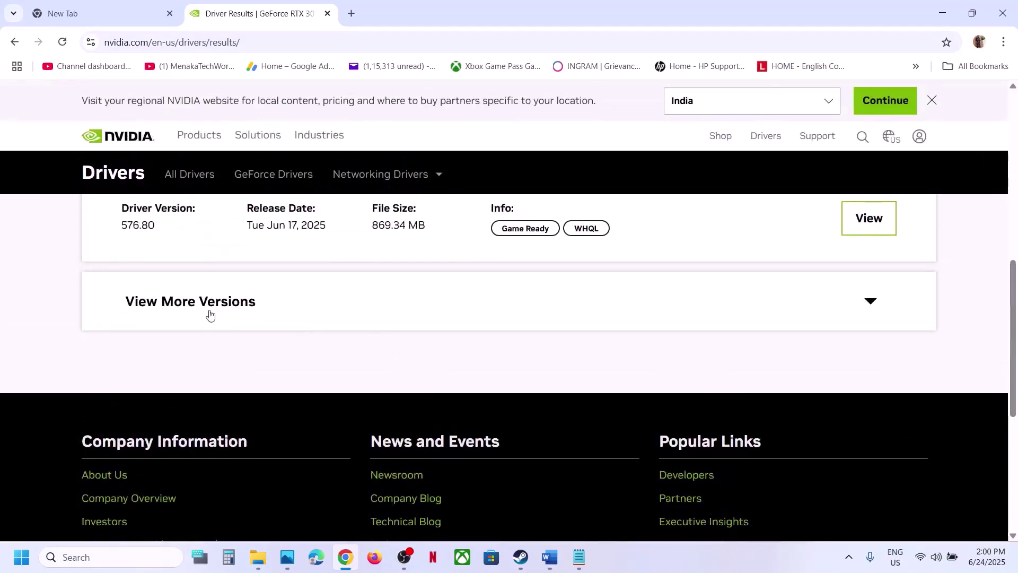
left_click(210, 314)
- Compare Game Ready Driver version 576.80 with the next older versions, checking their release dates
scroll(209, 314, "down", 4)
scroll(209, 313, "up", 5)
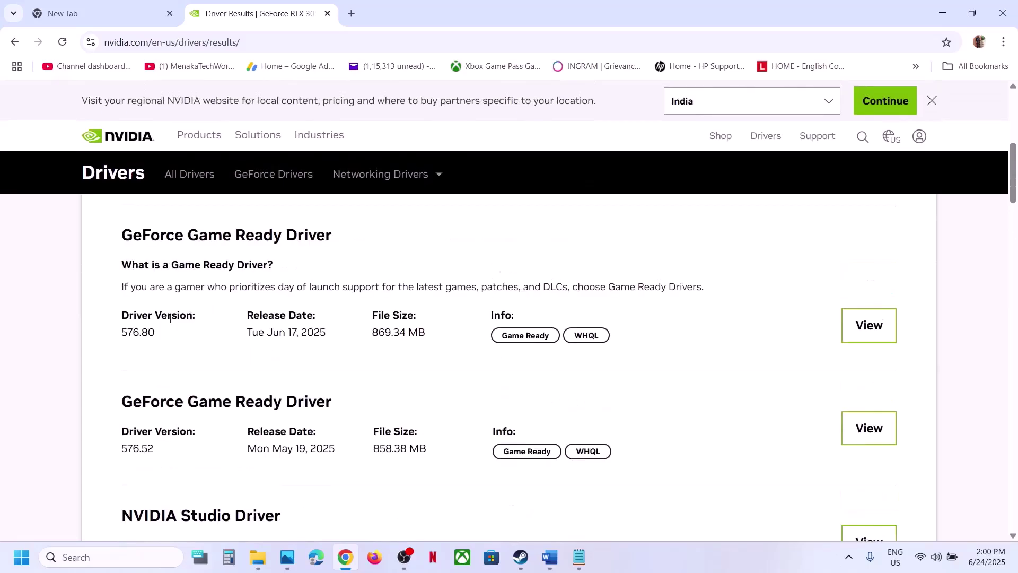
left_click_drag(125, 336, 182, 336)
scroll(181, 337, "up", 4)
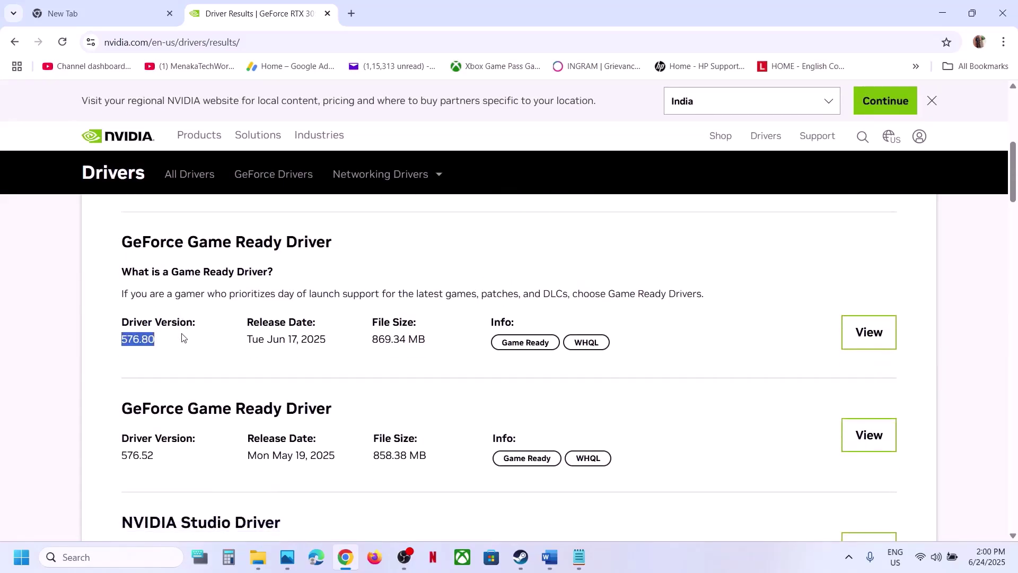
scroll(181, 336, "up", 1)
scroll(180, 345, "down", 5)
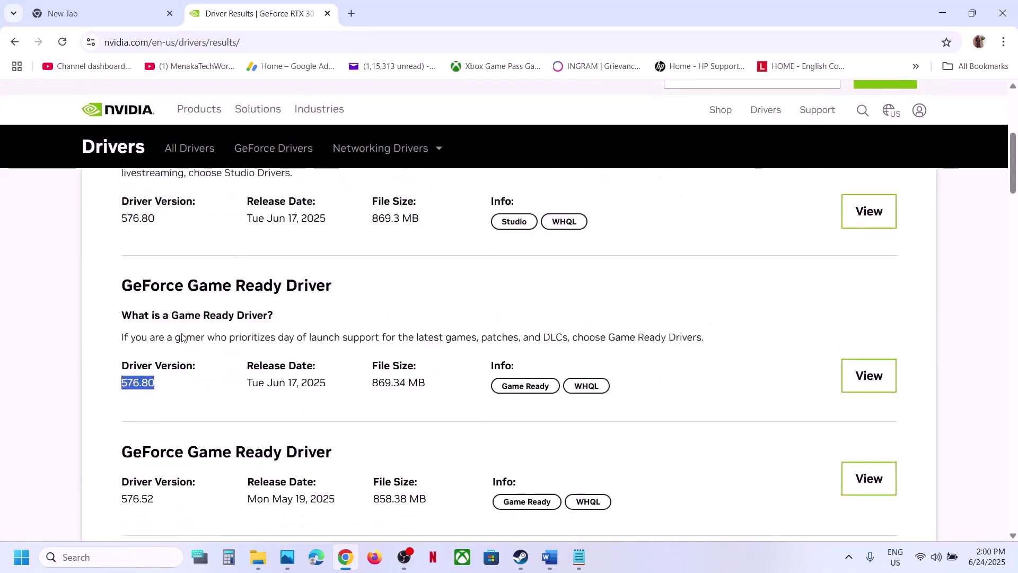
scroll(229, 333, "down", 1)
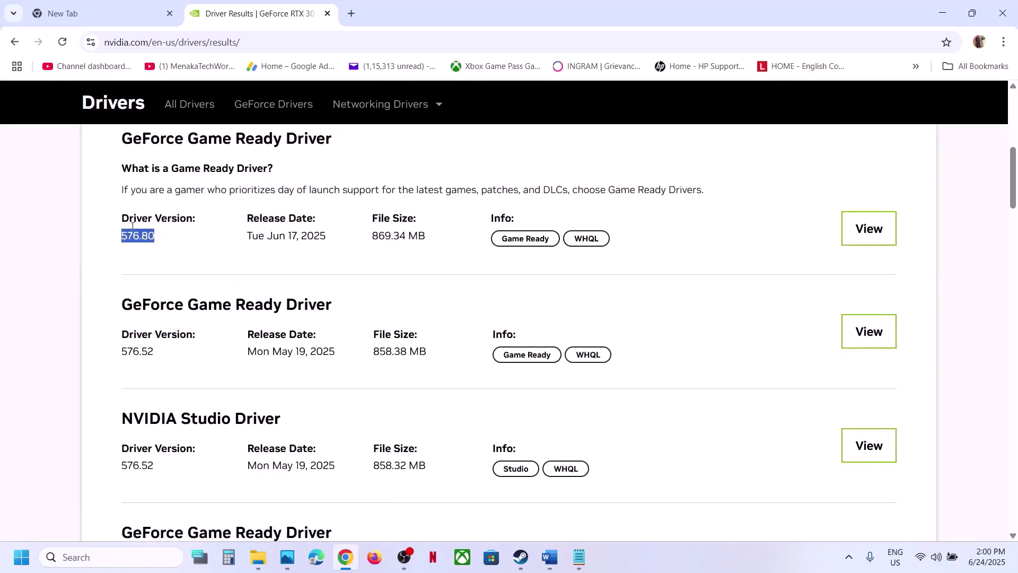
scroll(178, 247, "down", 2)
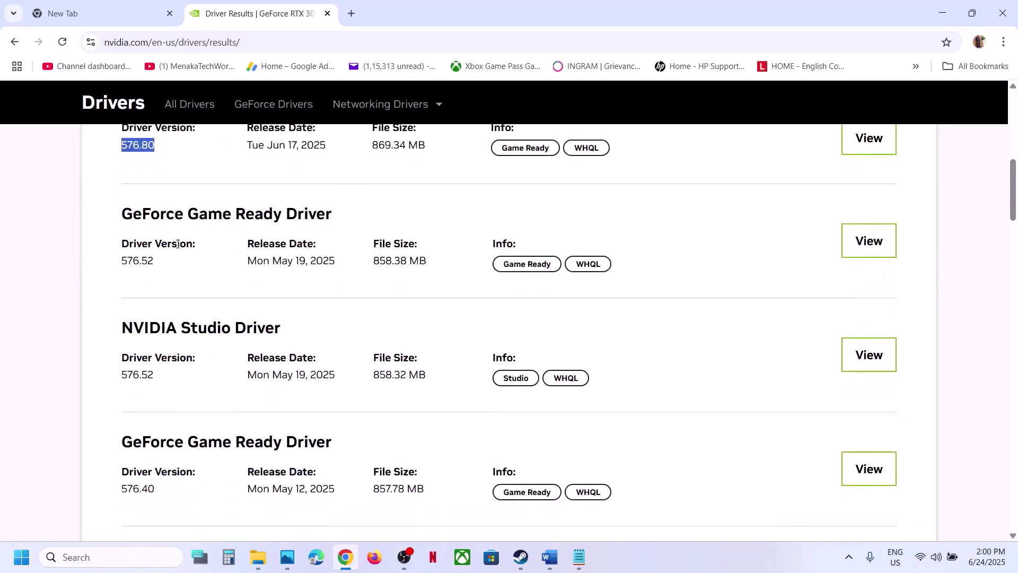
scroll(162, 282, "down", 3)
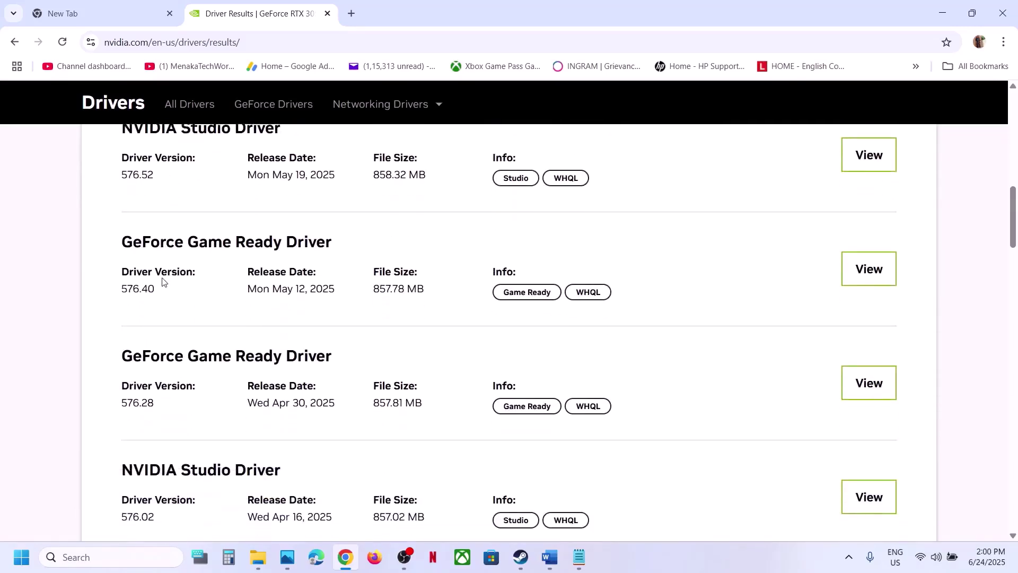
- Look through the older Game Ready Drivers down to the end of the list, including 576.40, 576.02 and 566.36
left_click_drag(123, 284, 177, 287)
scroll(177, 286, "down", 2)
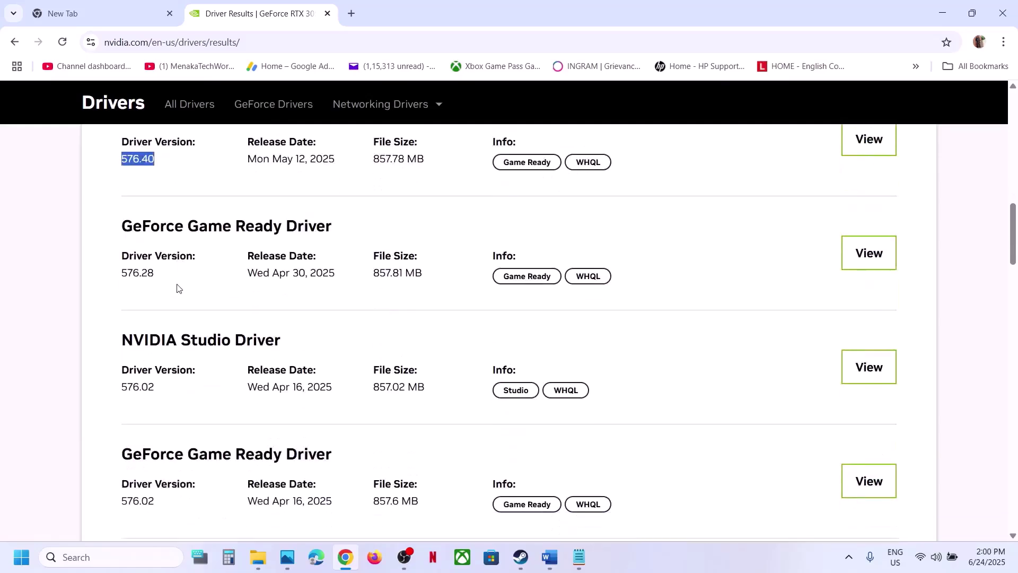
scroll(124, 386, "down", 1)
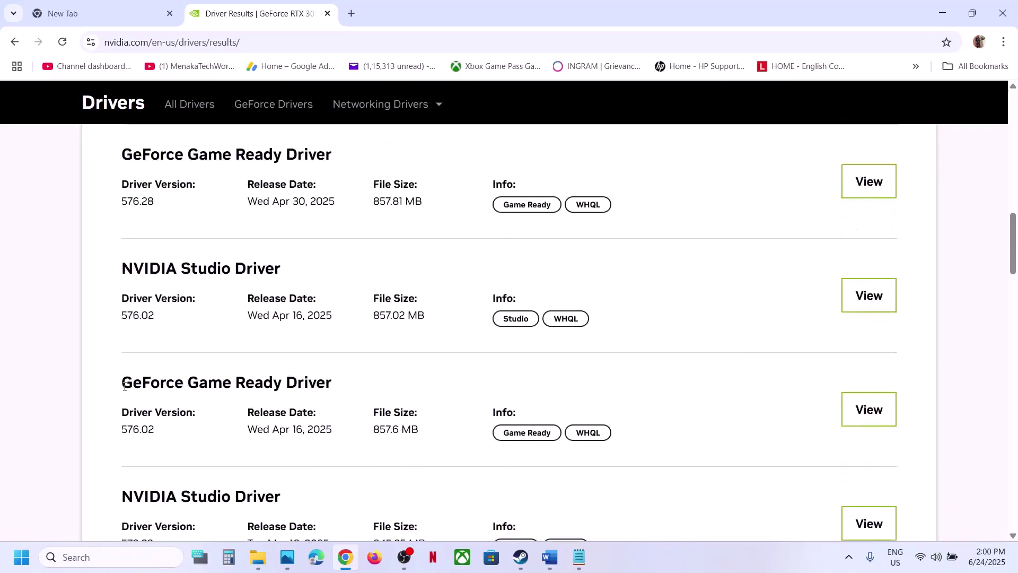
left_click_drag(123, 428, 169, 428)
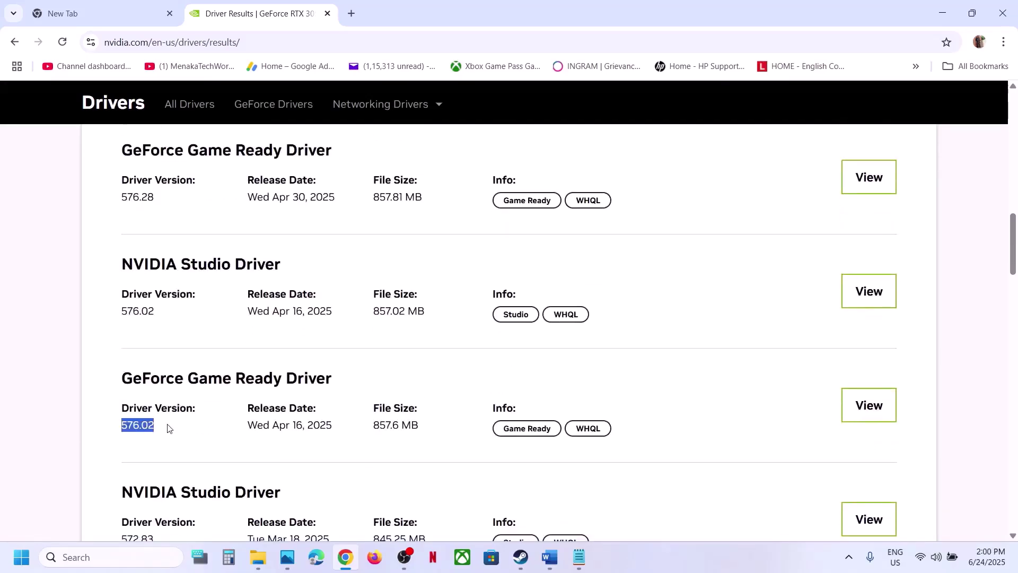
left_click_drag(137, 380, 247, 380)
scroll(247, 380, "down", 4)
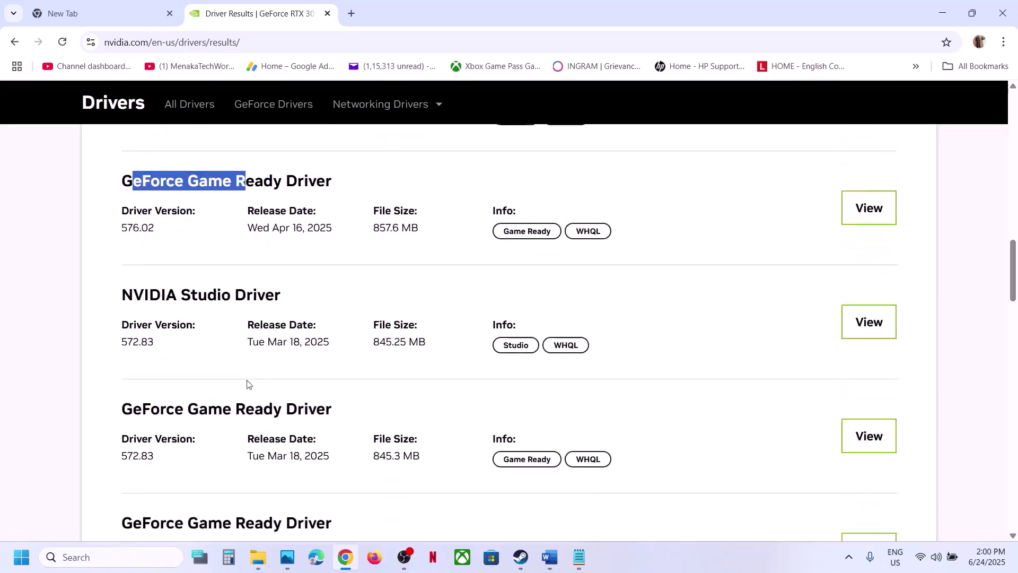
scroll(248, 382, "down", 12)
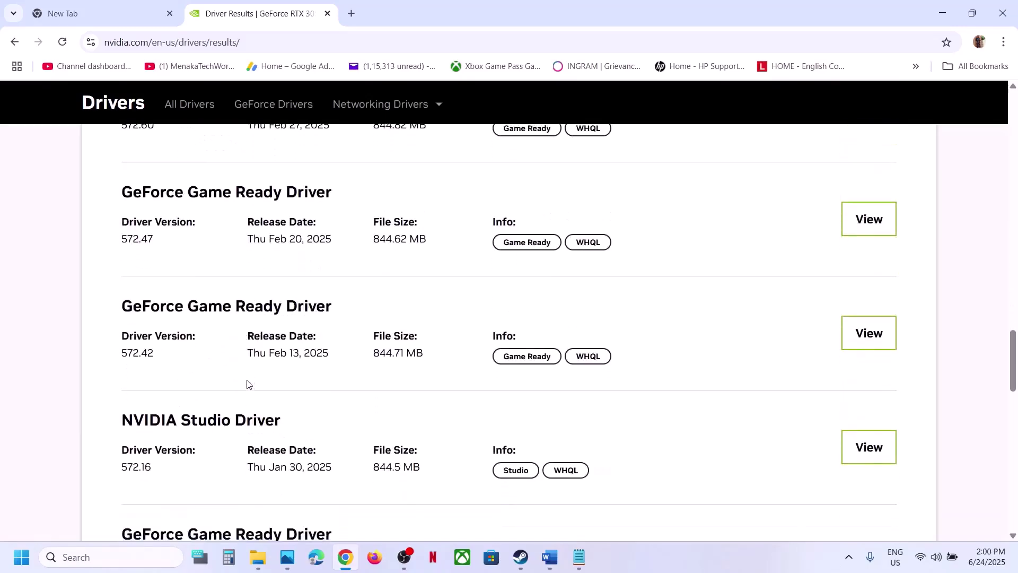
scroll(249, 384, "down", 7)
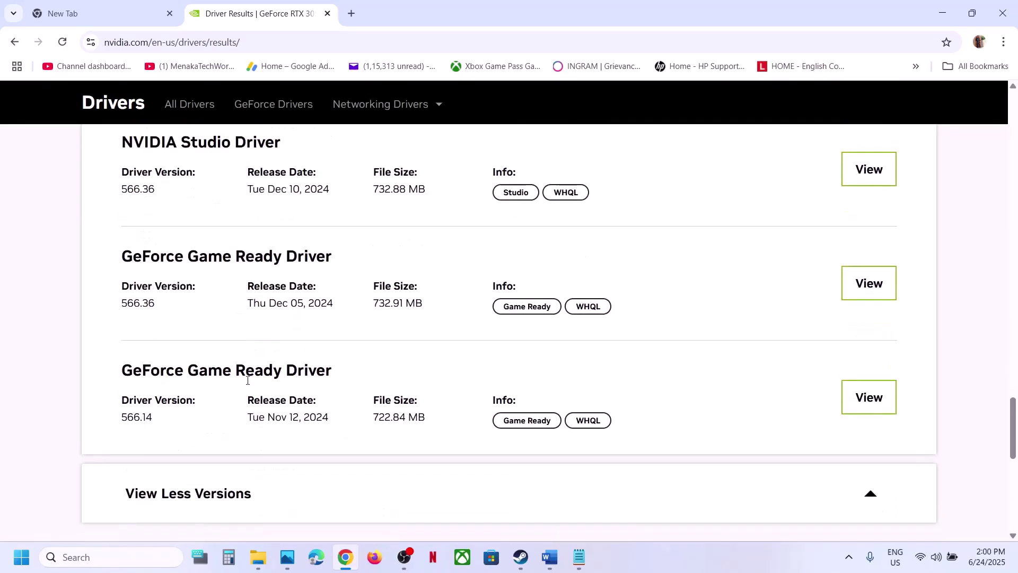
left_click_drag(120, 306, 157, 307)
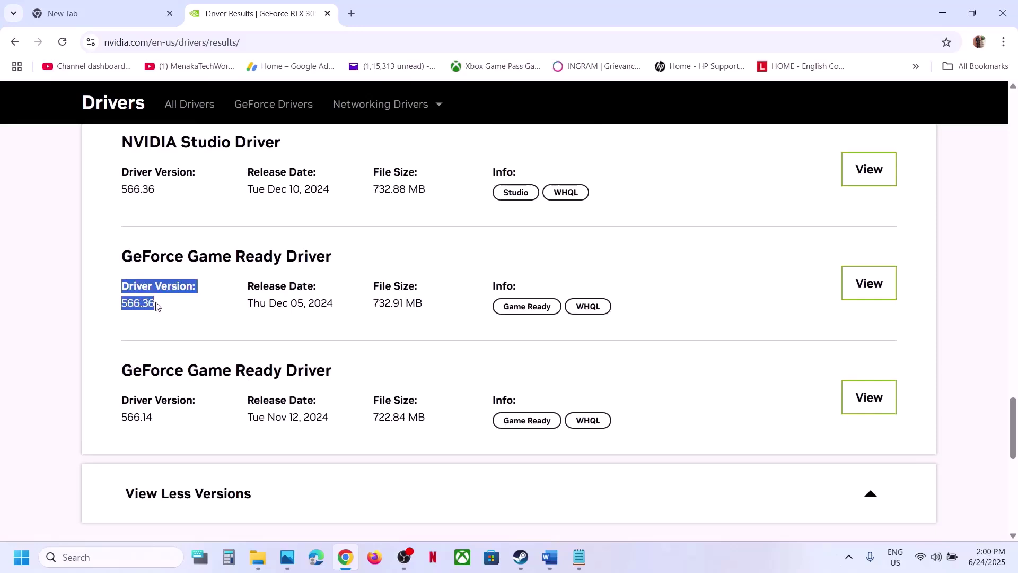
left_click(157, 306)
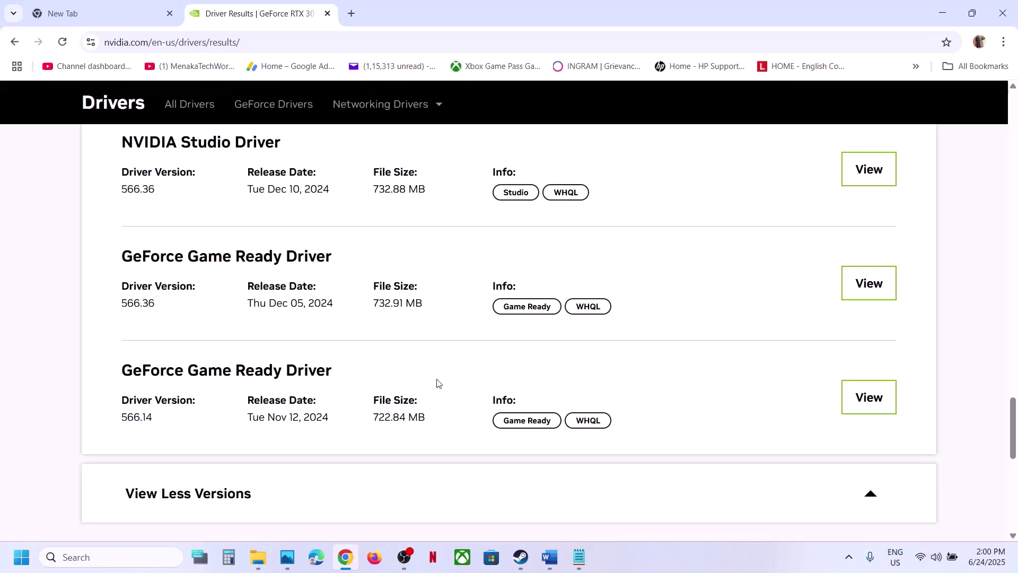
- Switch to the Word document and copy the Visual C++ download link under Step 15
left_click(520, 556)
left_click(550, 556)
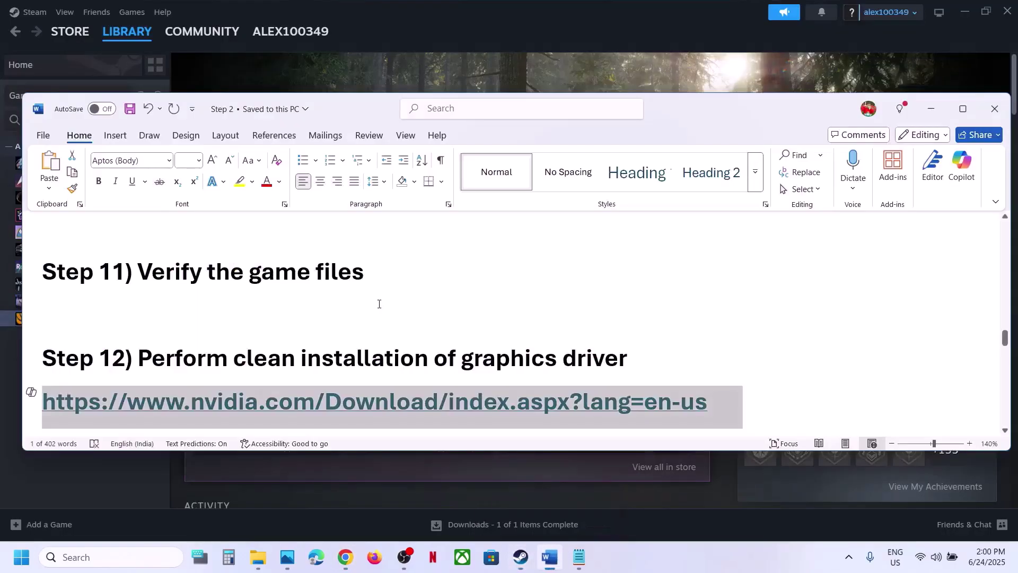
scroll(379, 304, "down", 2)
scroll(379, 304, "down", 5)
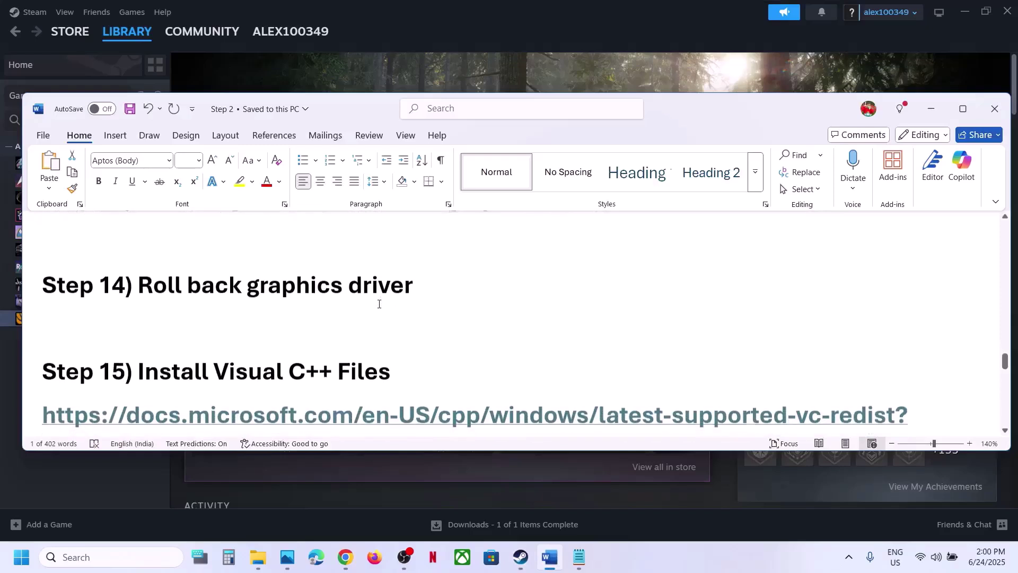
left_click_drag(223, 384, 31, 378)
key("ctrl+c")
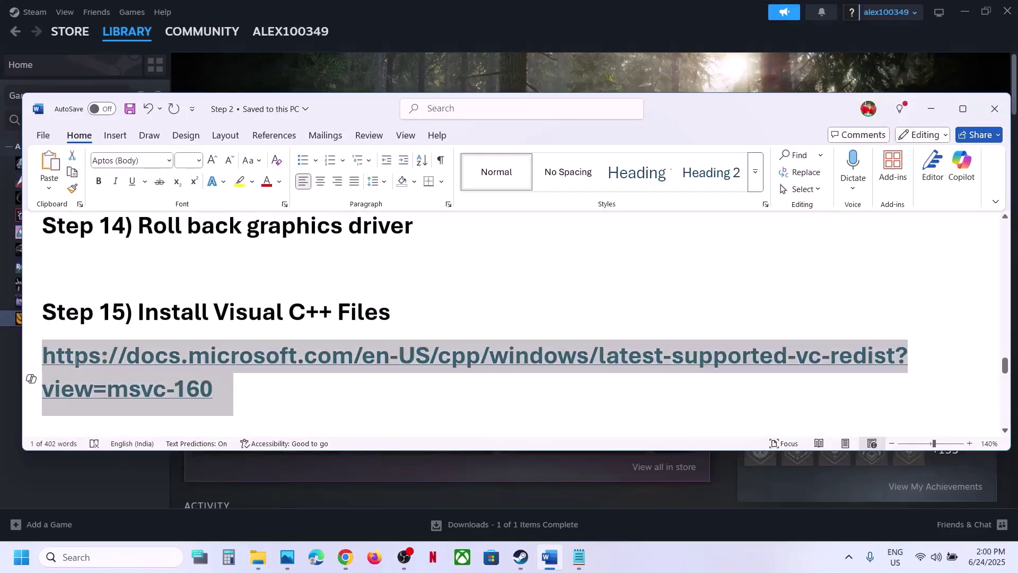
- Open the copied Visual C++ Redistributable link in a new Chrome tab
left_click(345, 557)
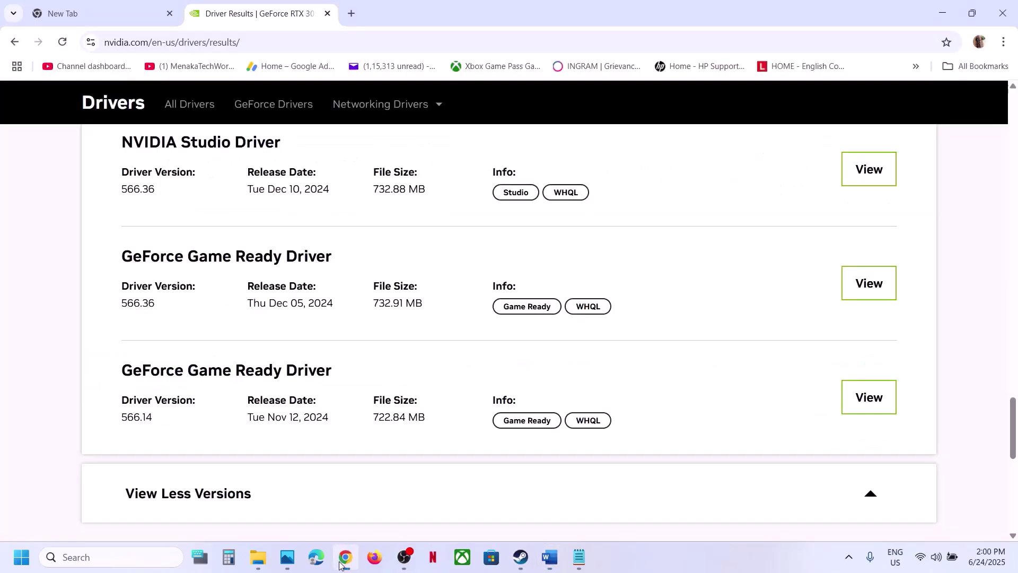
left_click(351, 13)
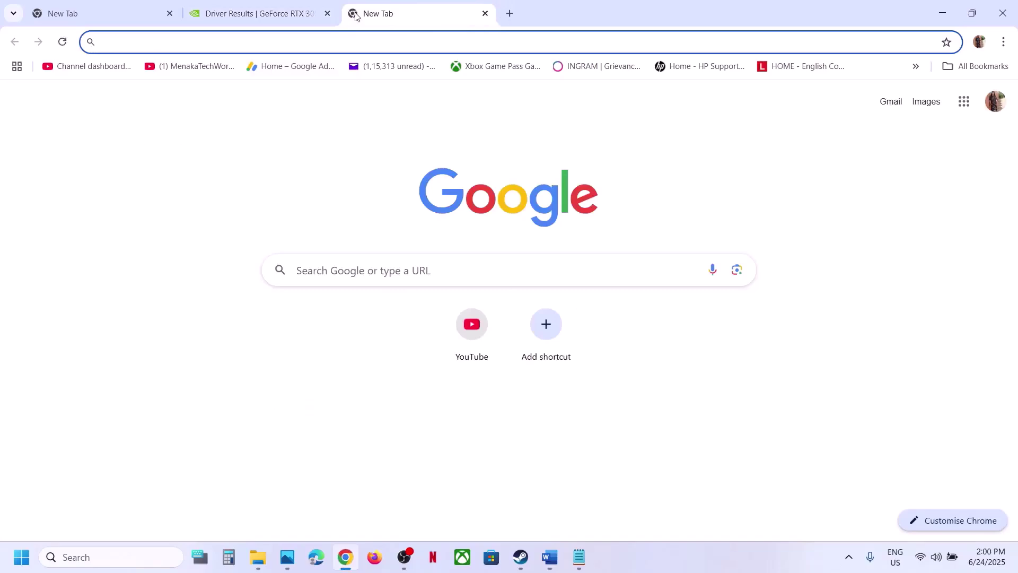
key("ctrl+v")
key("Return")
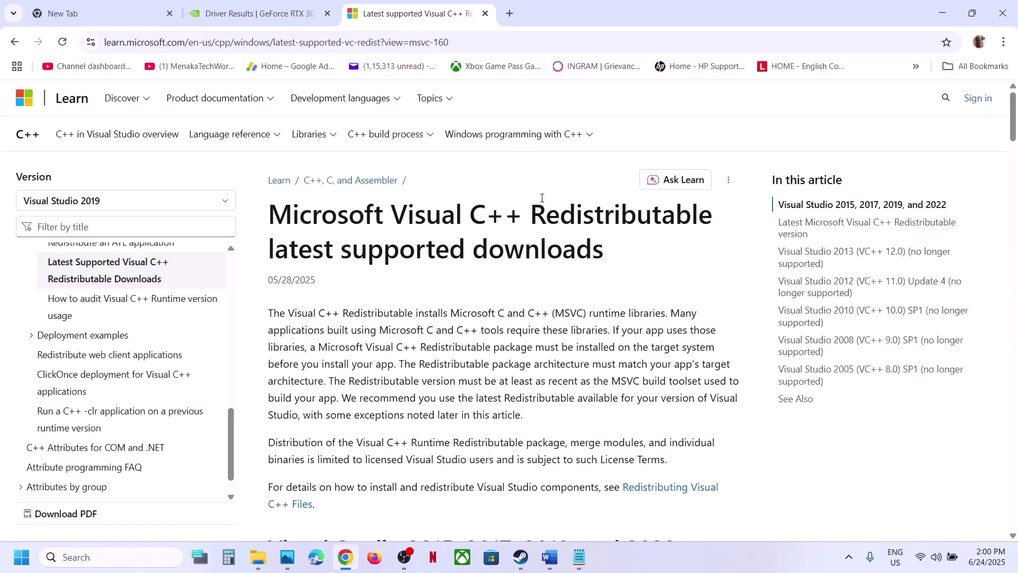
- Download the X86 Visual C++ Redistributable from the latest-version table and start its installation
scroll(442, 312, "down", 9)
scroll(443, 311, "down", 5)
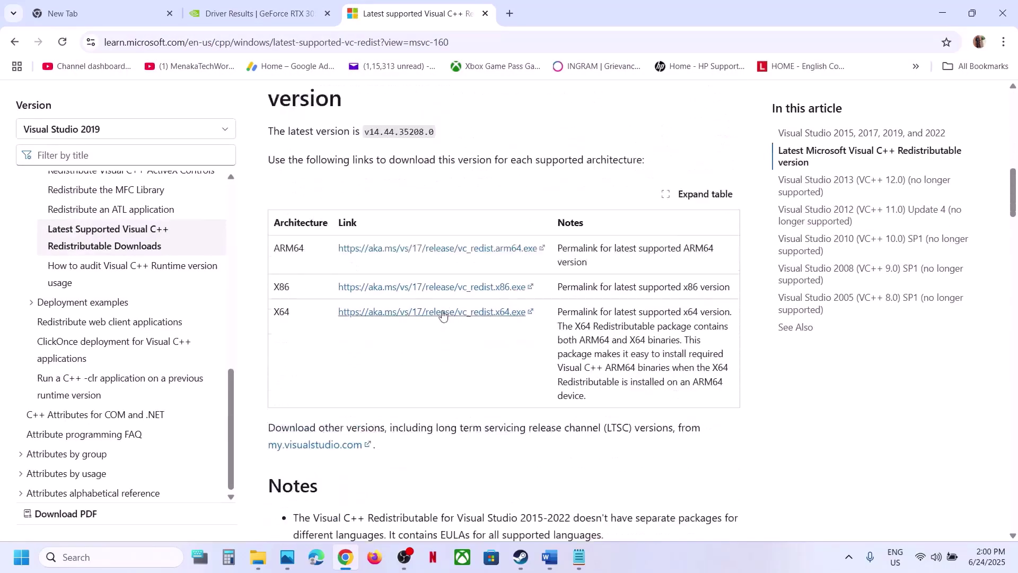
double_click(280, 265)
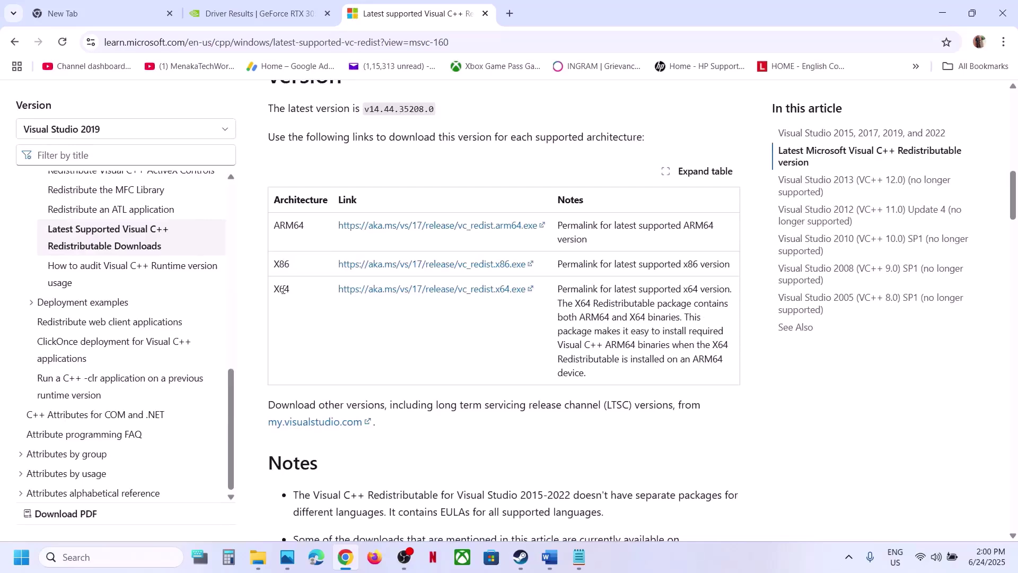
double_click(281, 288)
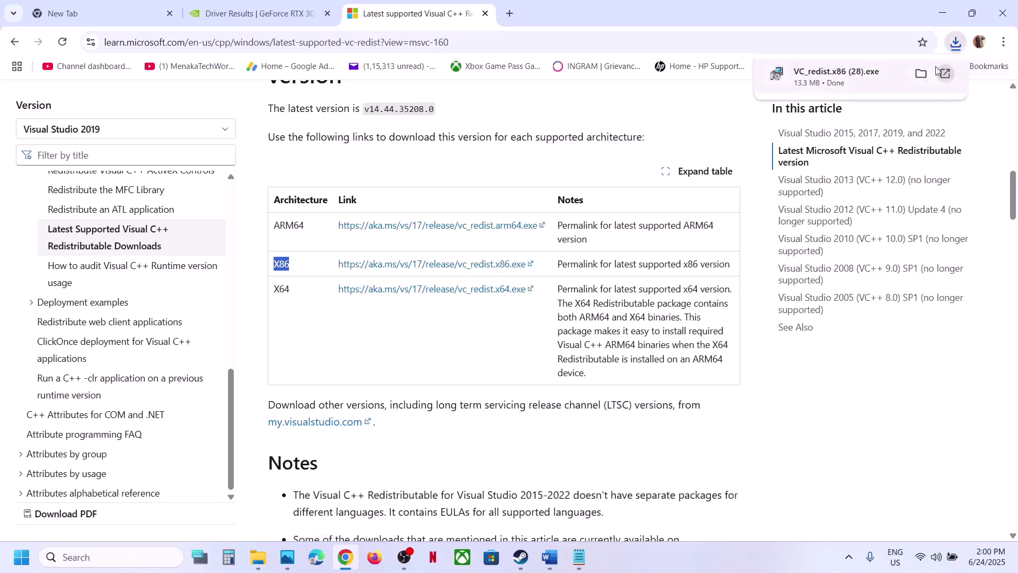
left_click(872, 88)
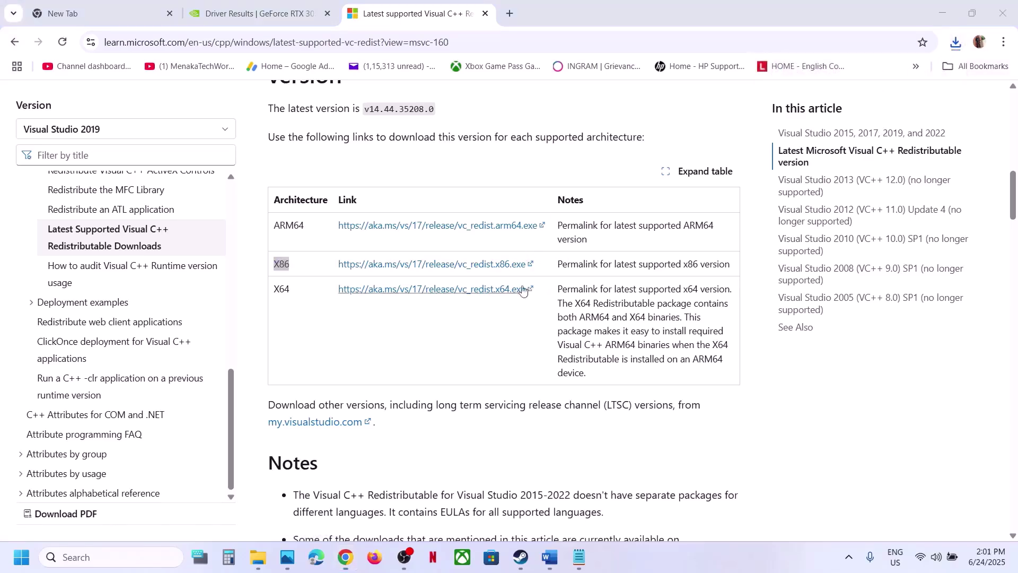
left_click(529, 348)
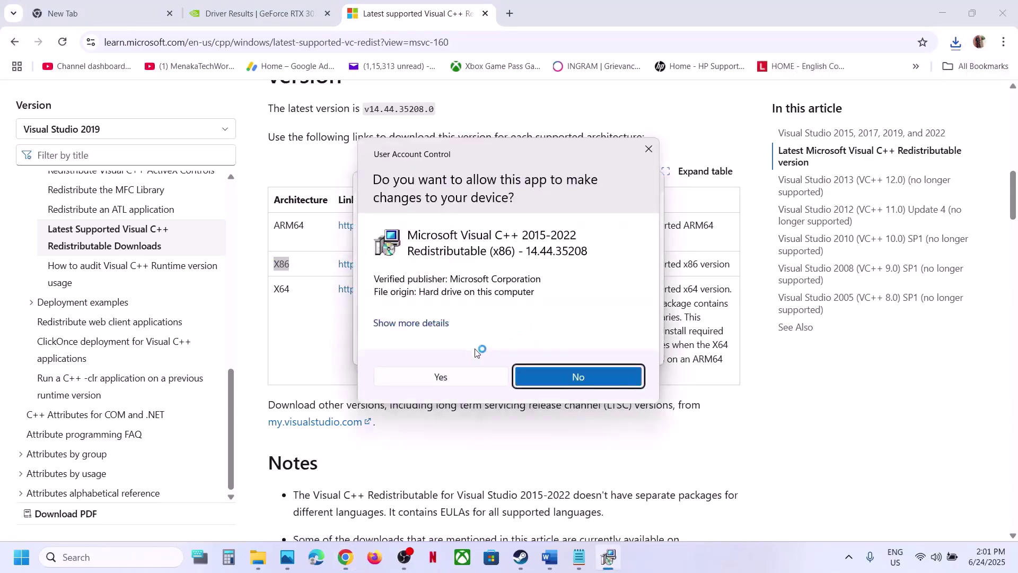